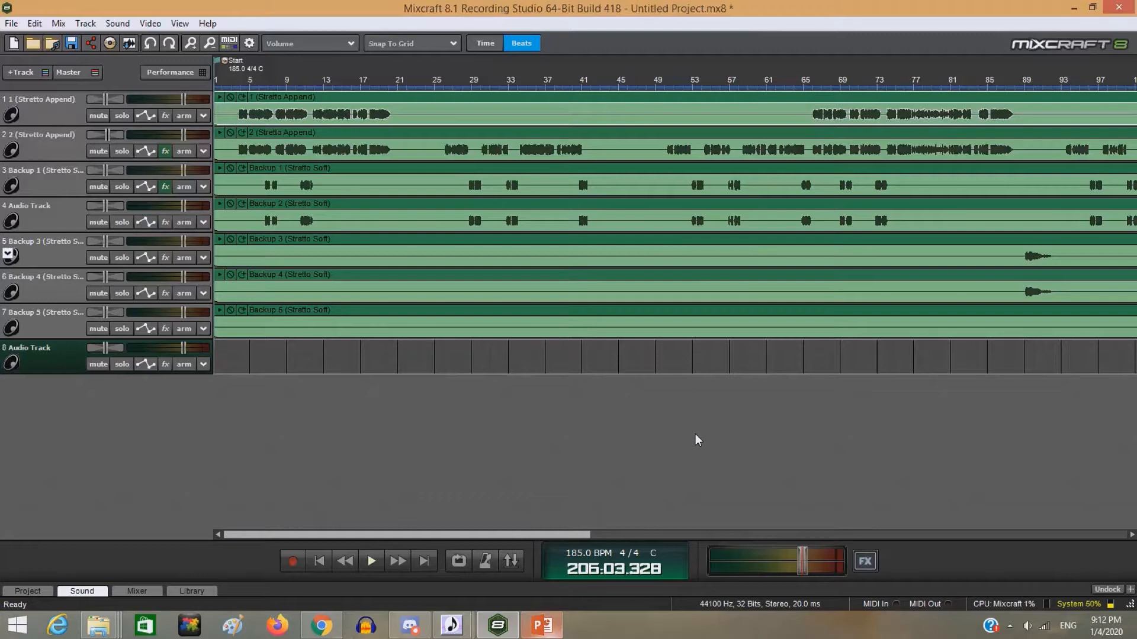
Look over the whole timeline of the vocal tracks and return the playhead to the start of the project.
drag(426, 537, 740, 536)
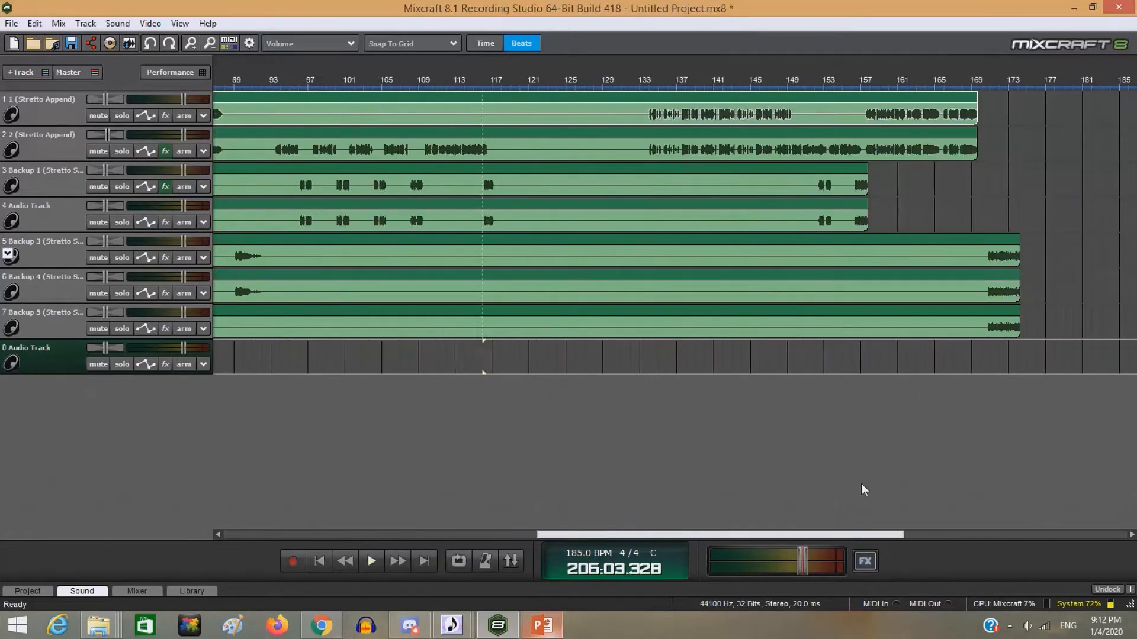
drag(861, 484, 332, 530)
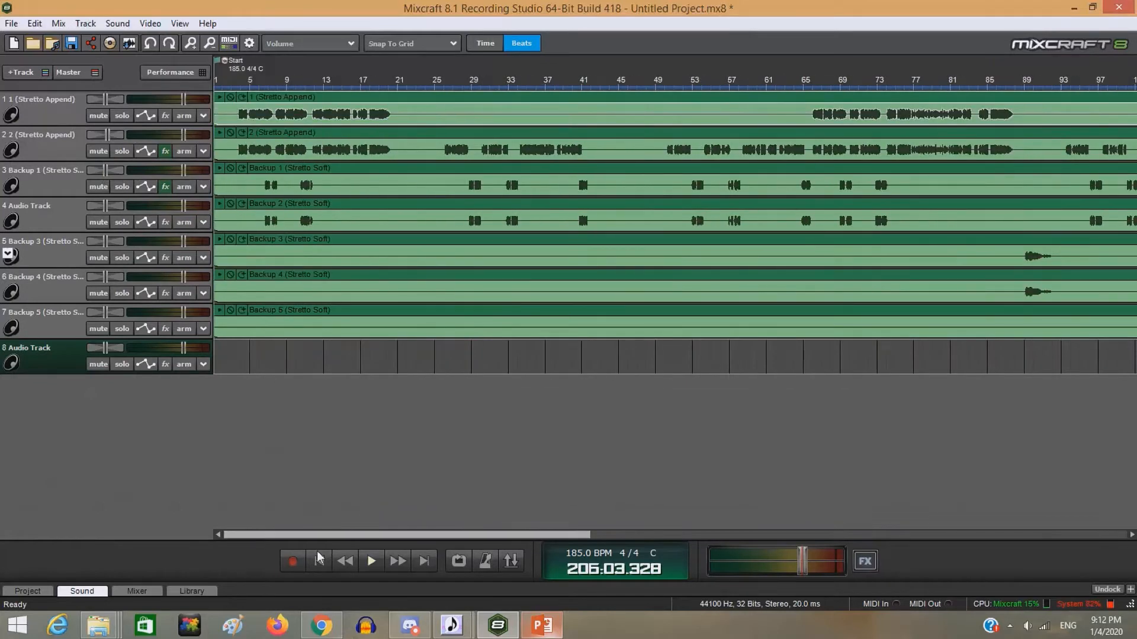
click(320, 560)
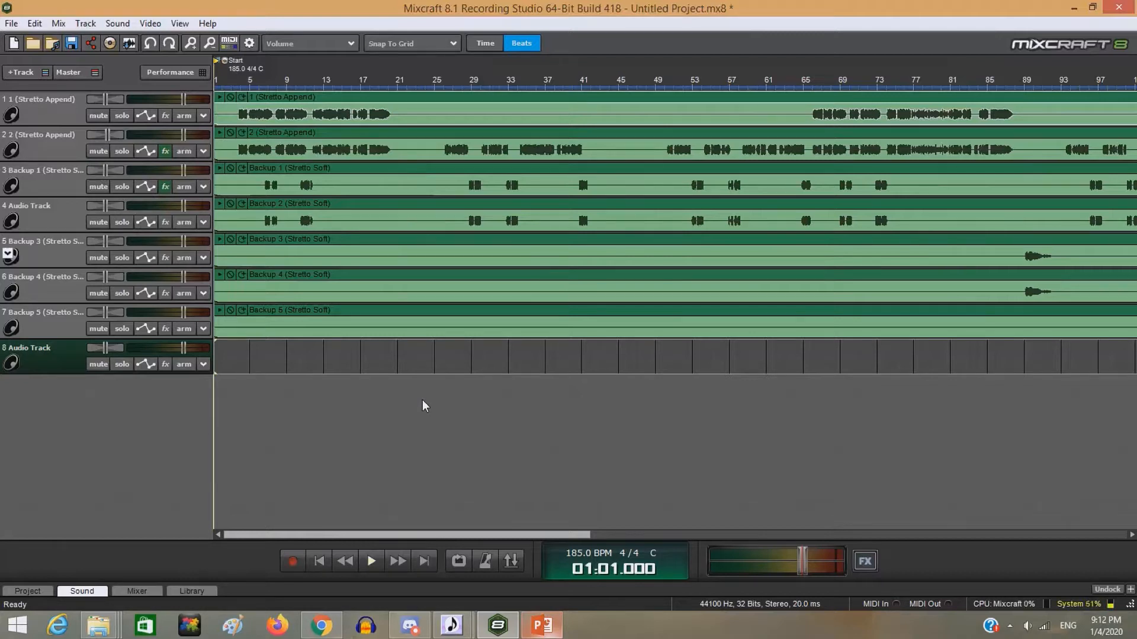
Inspect the effect lists of track 2 and the Backup 1 track, closing each one.
click(165, 152)
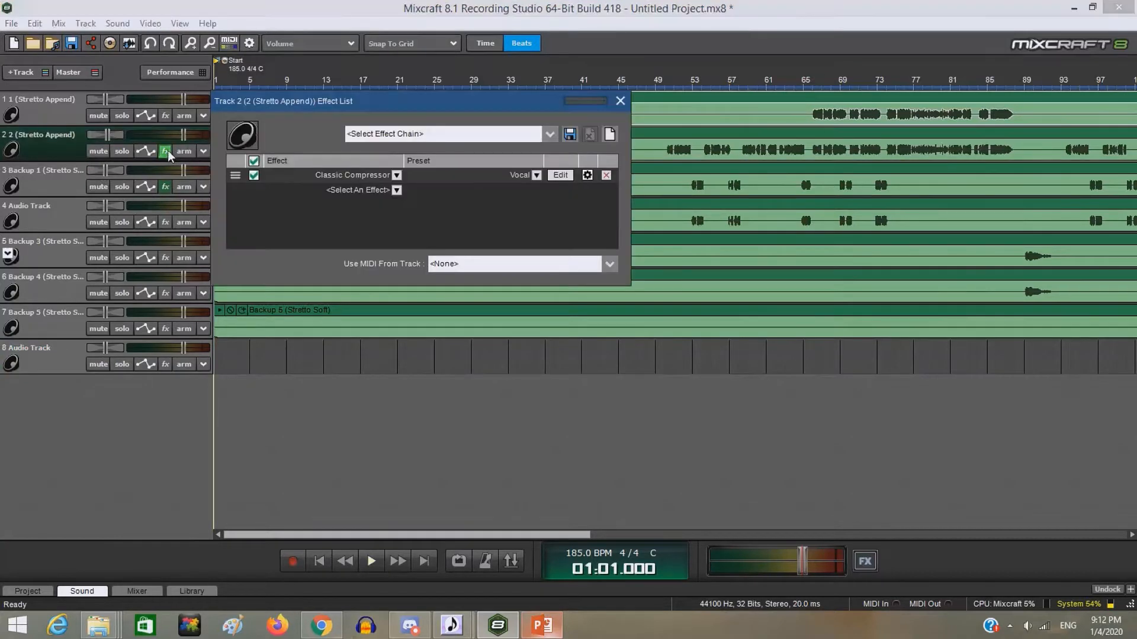
click(621, 101)
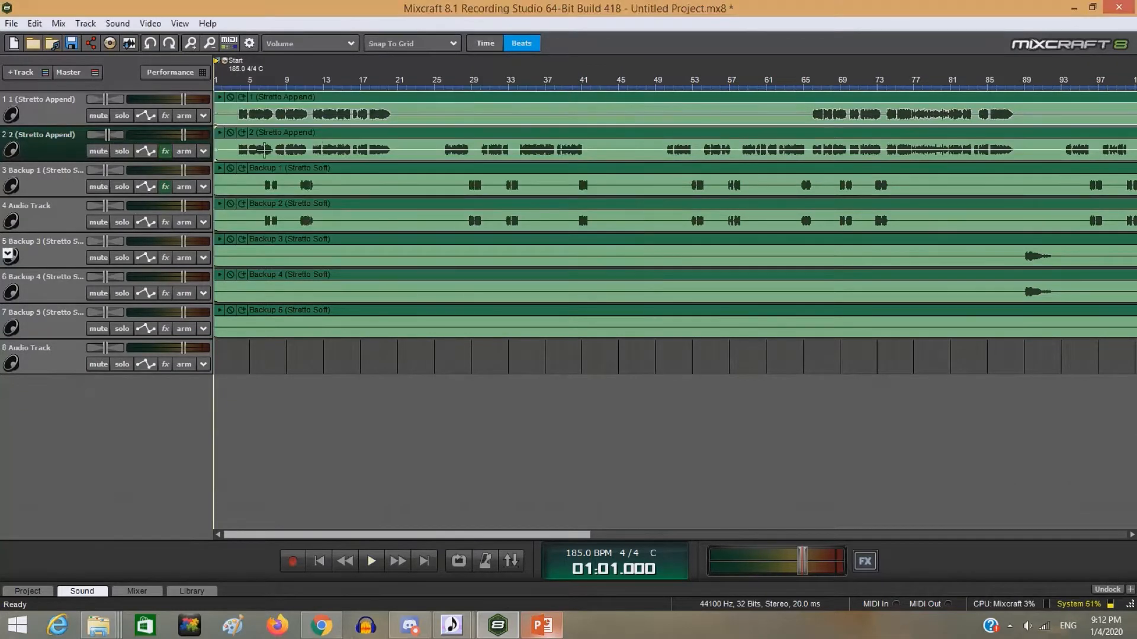
click(166, 187)
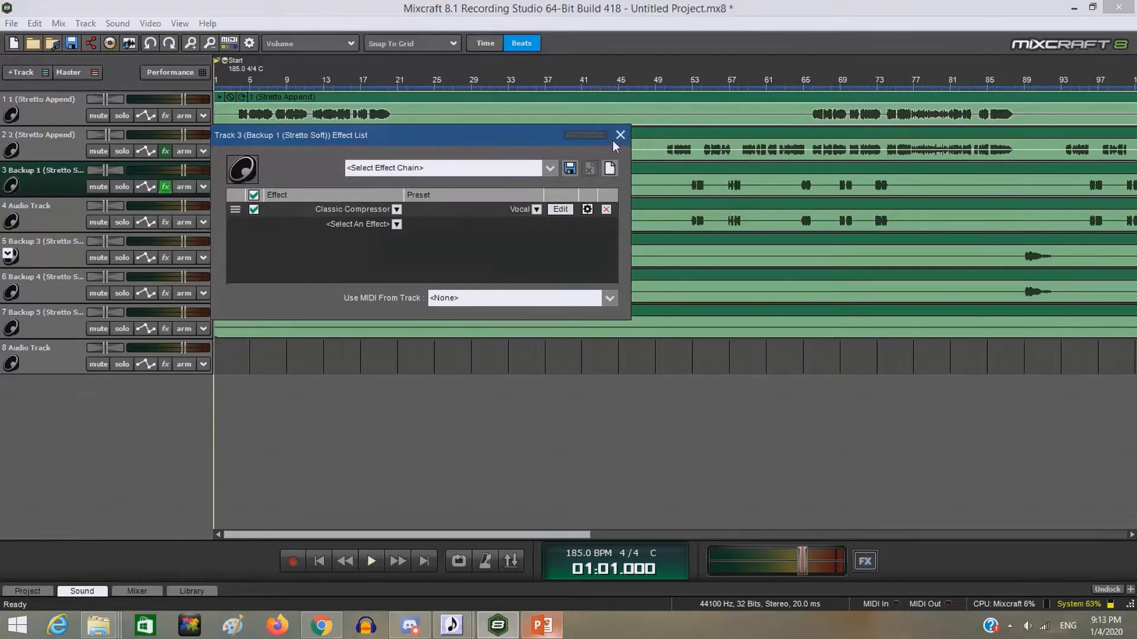
click(620, 137)
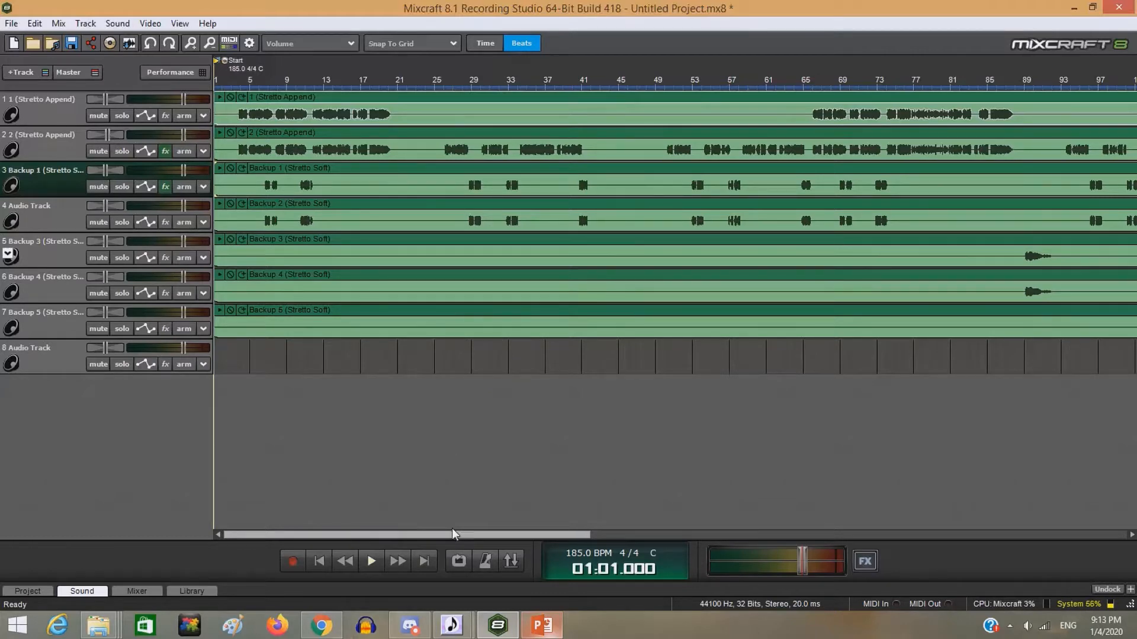
Play the vocal tracks from measure 3, stop playback during measure 11 and place the playhead at measure 4.
drag(453, 533, 816, 533)
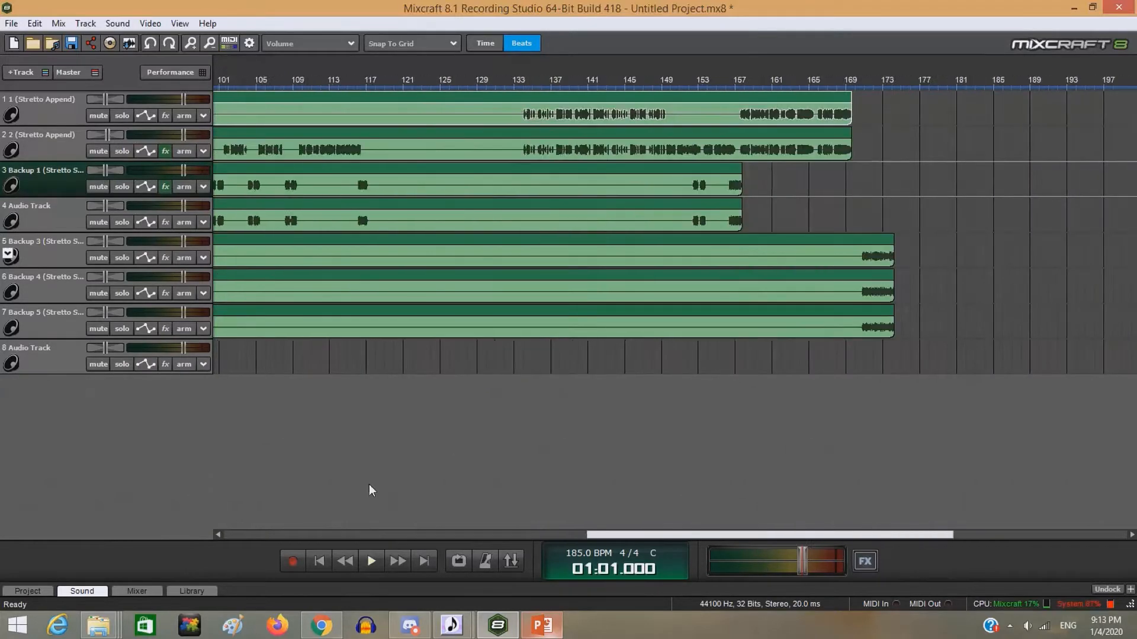
drag(369, 490, 249, 491)
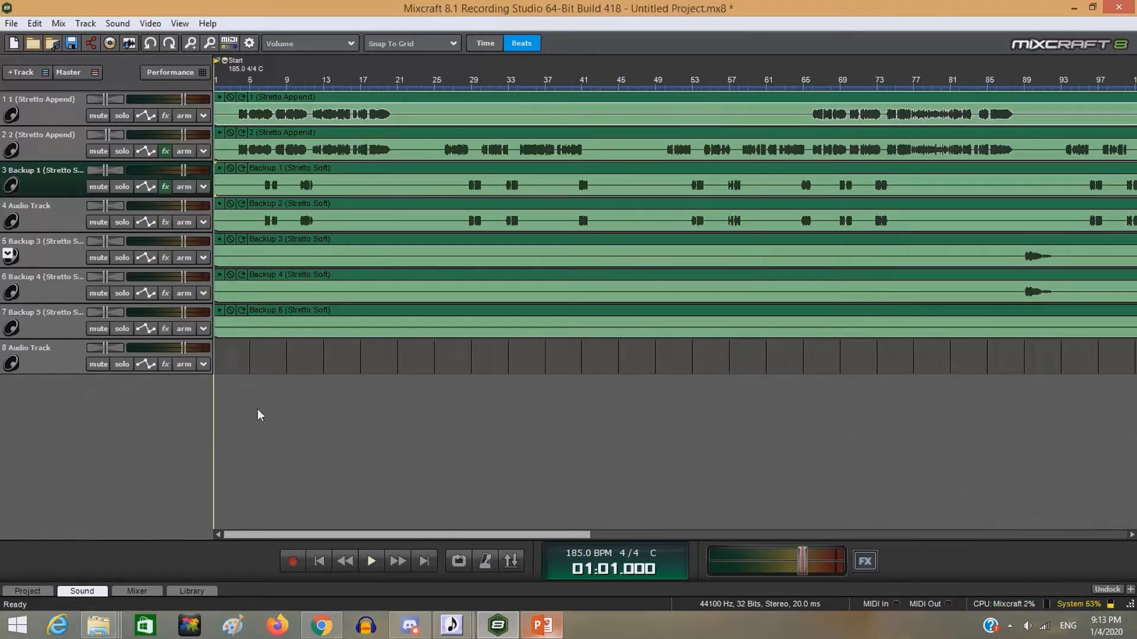
click(237, 86)
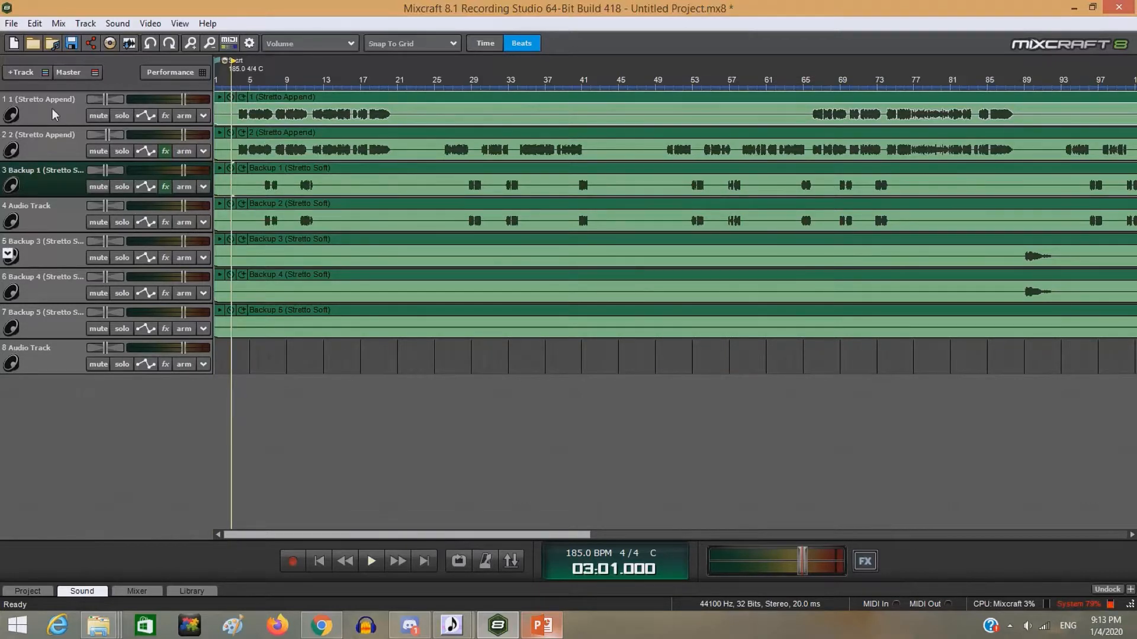
mouse_move(52, 114)
mouse_down()
mouse_move(47, 135)
mouse_move(56, 109)
mouse_up()
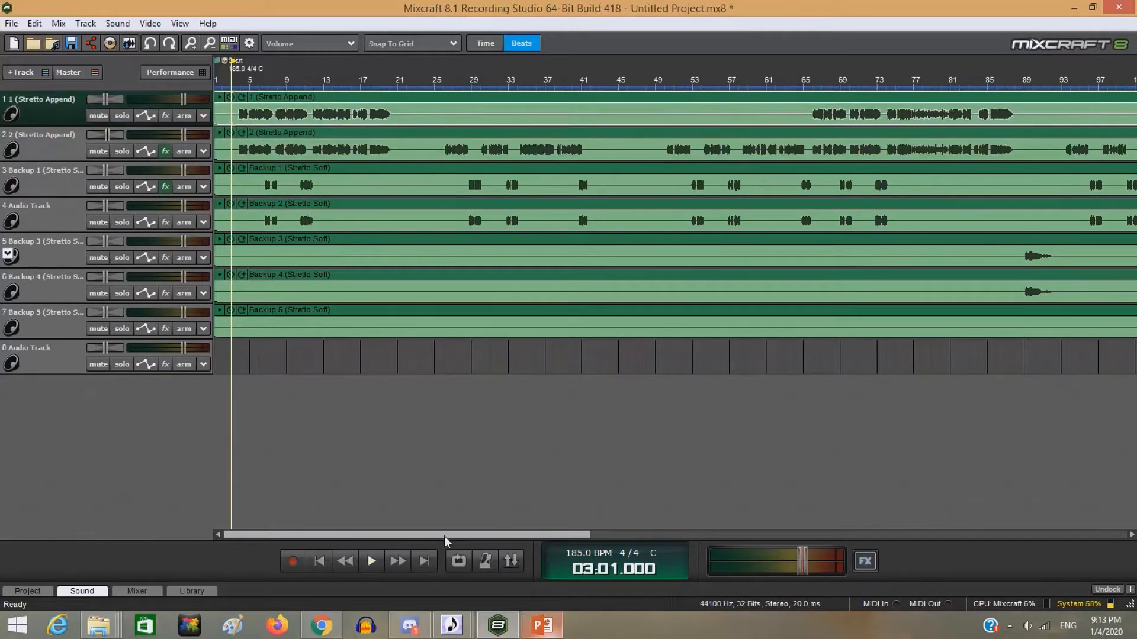
click(371, 558)
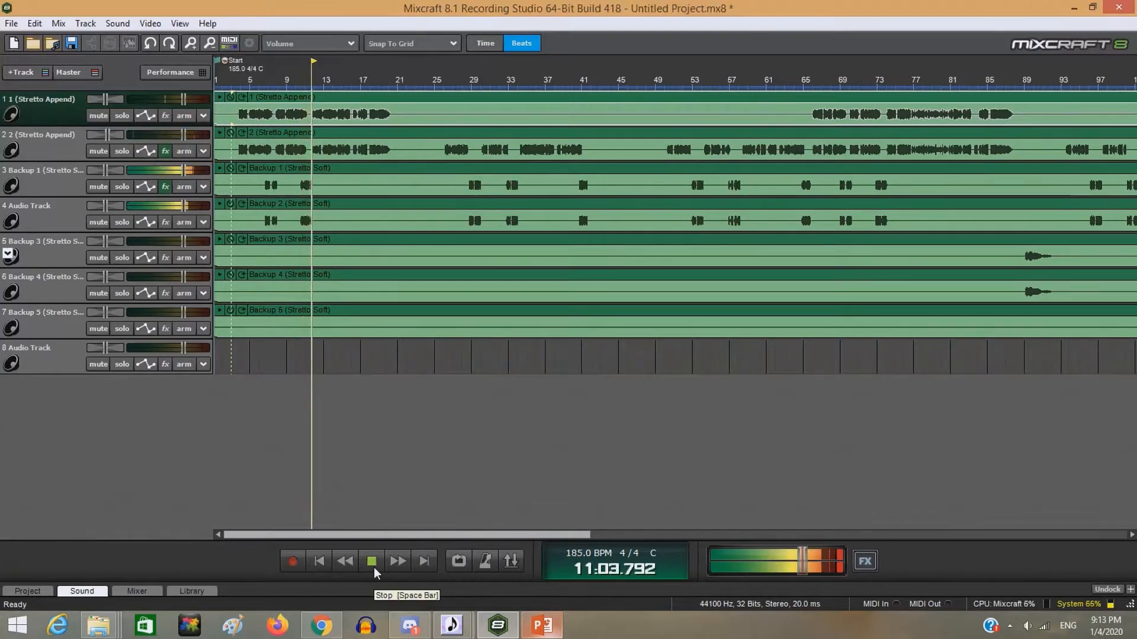
click(374, 567)
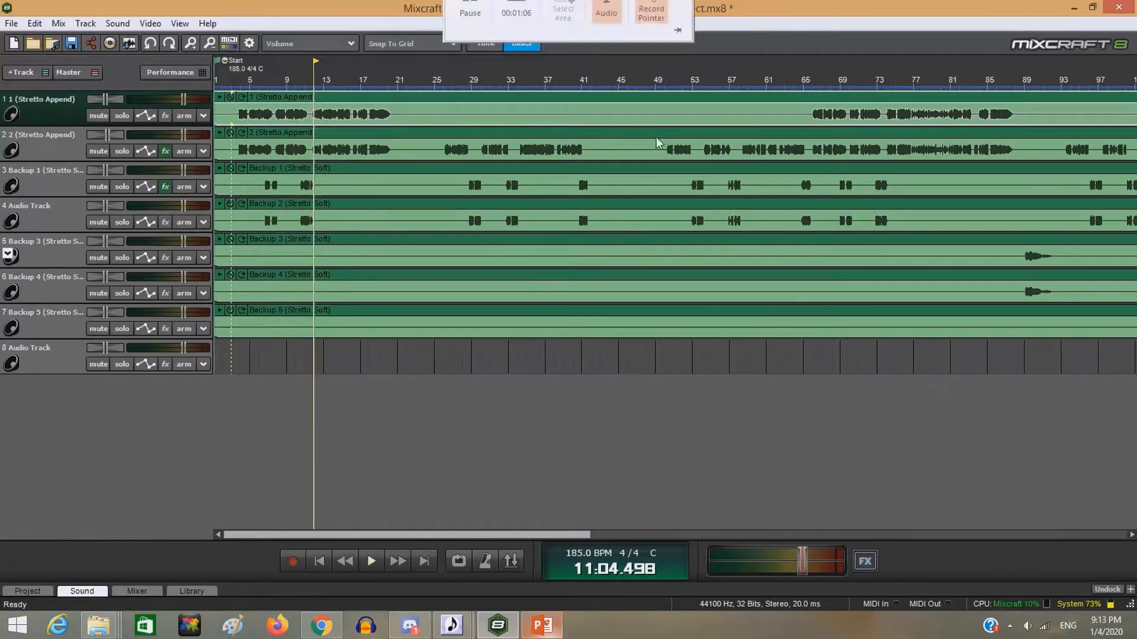
click(319, 561)
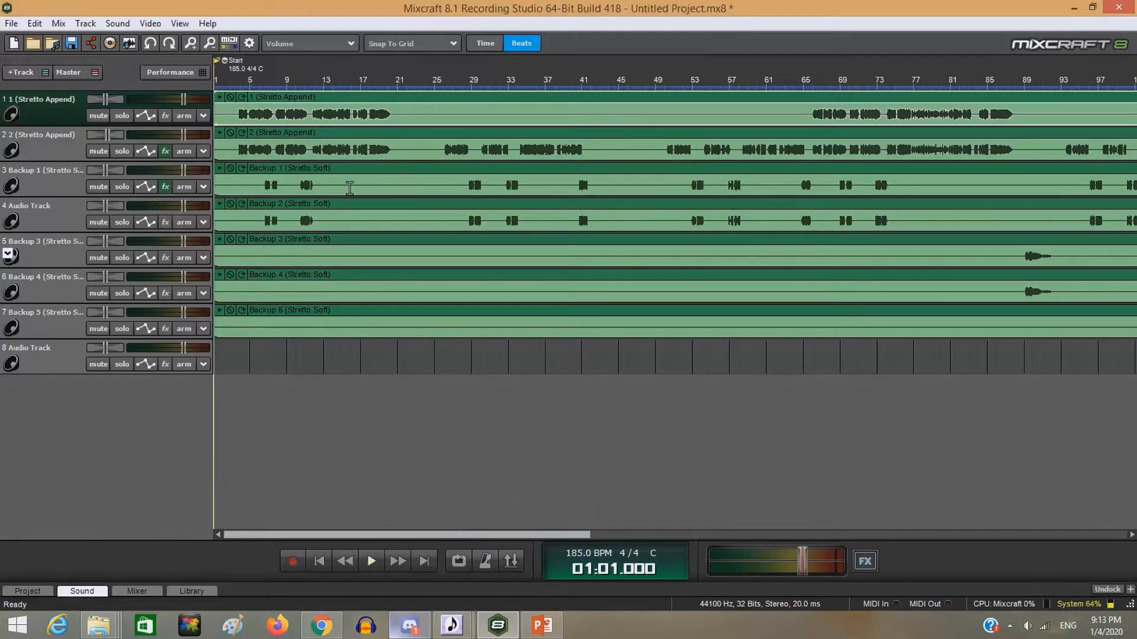
click(241, 83)
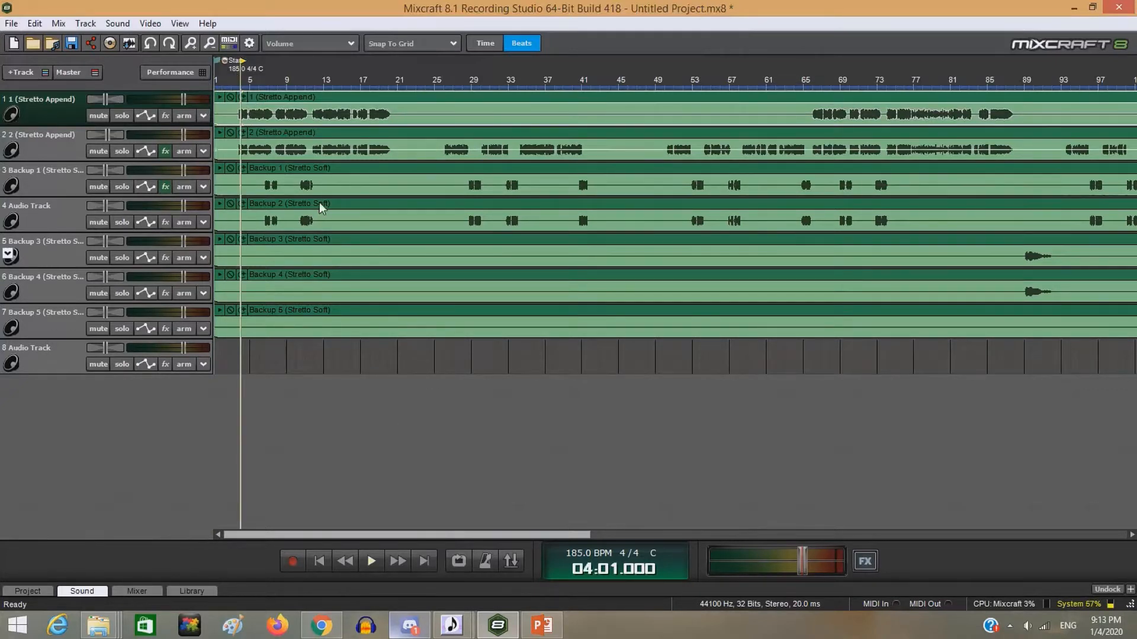
Switch to Chrome, look over the YouTube page of MARETU's The Flavor of a Cockroach, and return to Mixcraft.
click(321, 626)
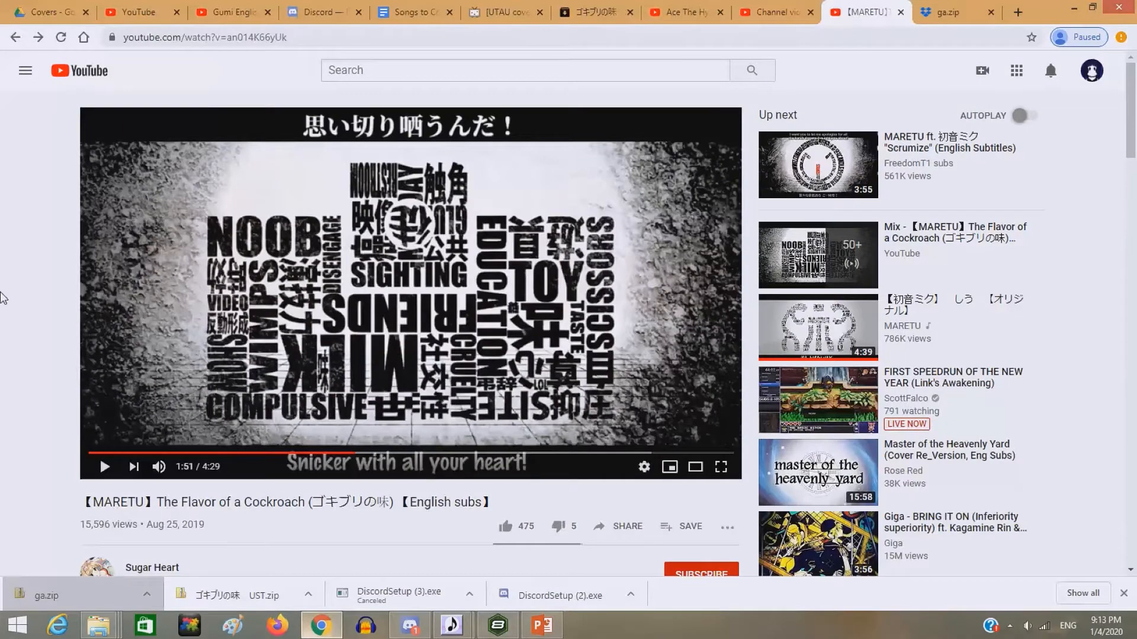
scroll(3, 298, down, 4)
scroll(76, 294, up, 1)
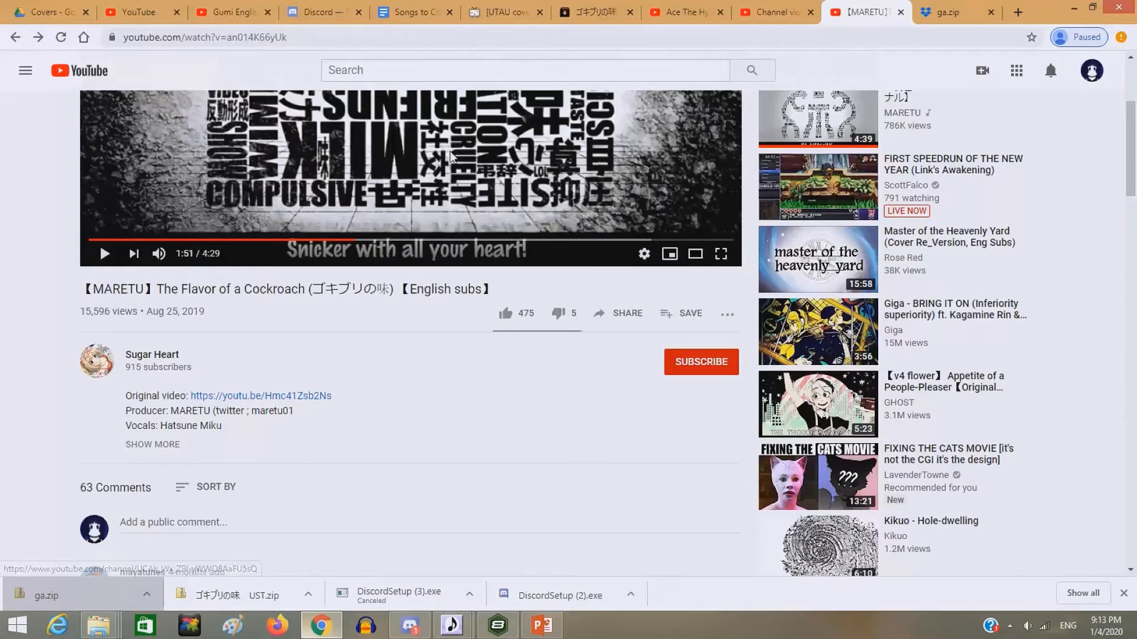
scroll(5, 338, up, 3)
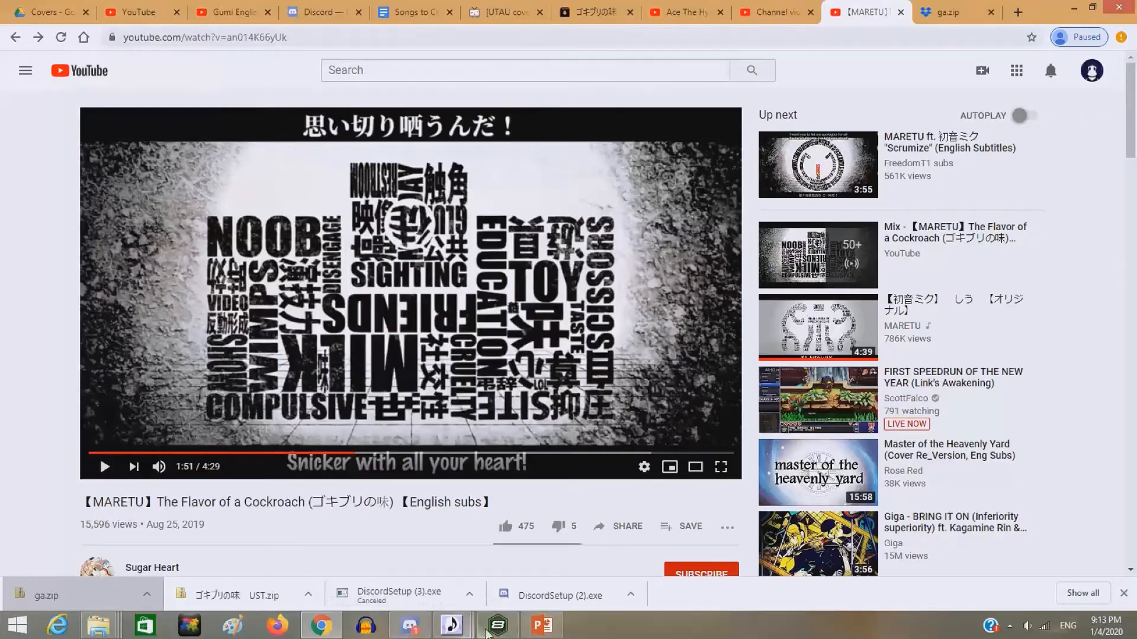
click(487, 631)
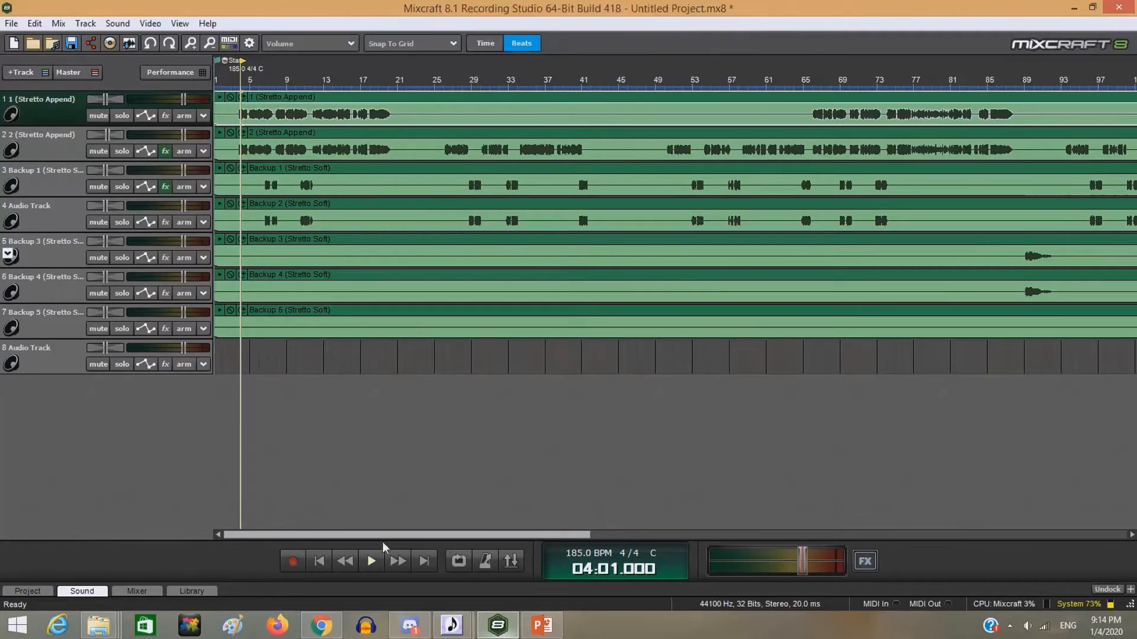
Import inst.wav from the The Taste of Cockroach folder onto the empty audio track 8, starting at measure 1.
drag(384, 536, 249, 453)
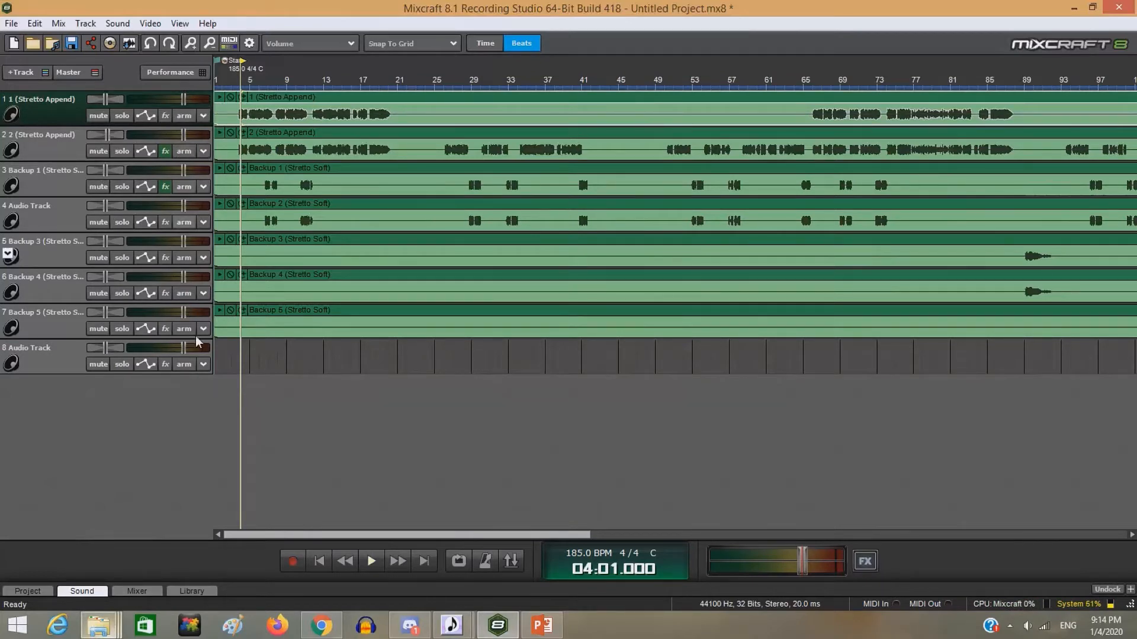
drag(424, 534, 206, 638)
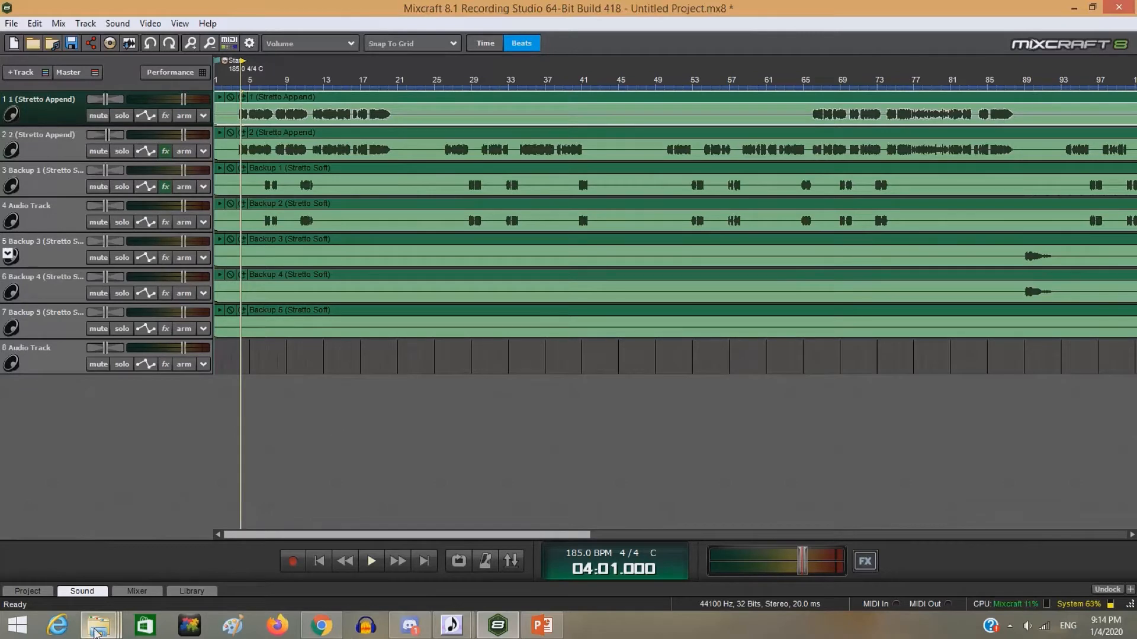
mouse_move(98, 625)
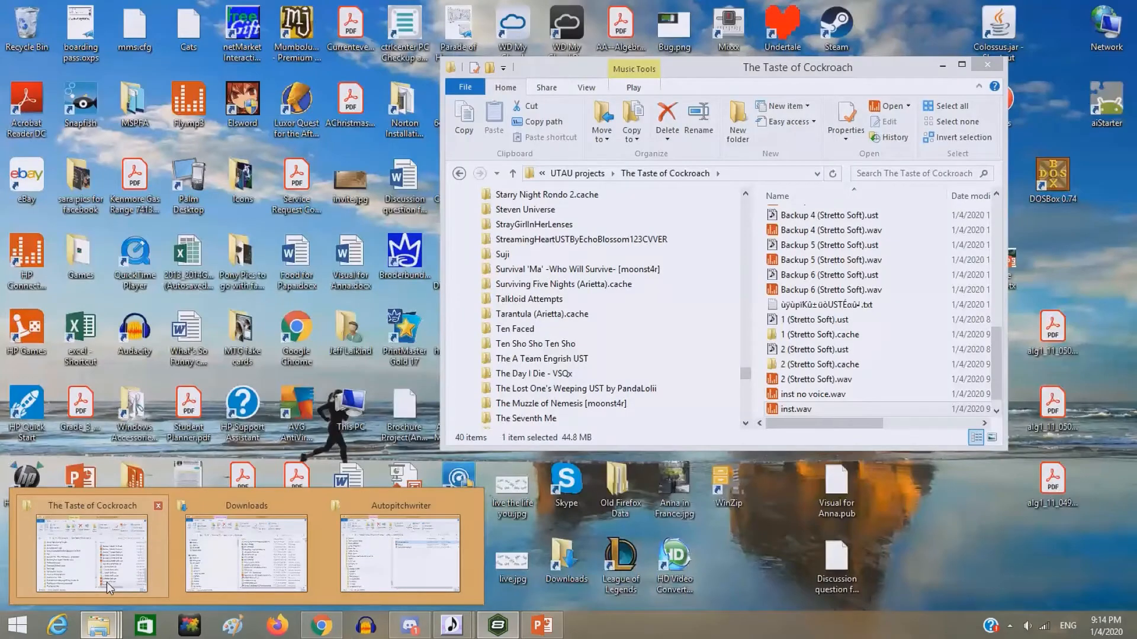
click(107, 581)
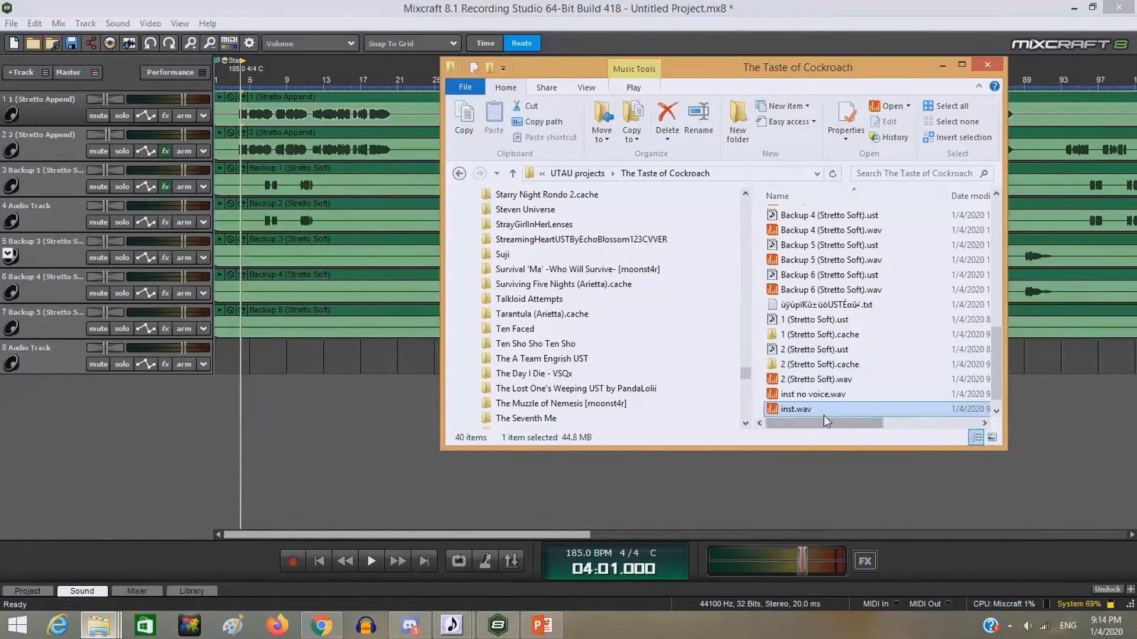
drag(823, 414, 866, 533)
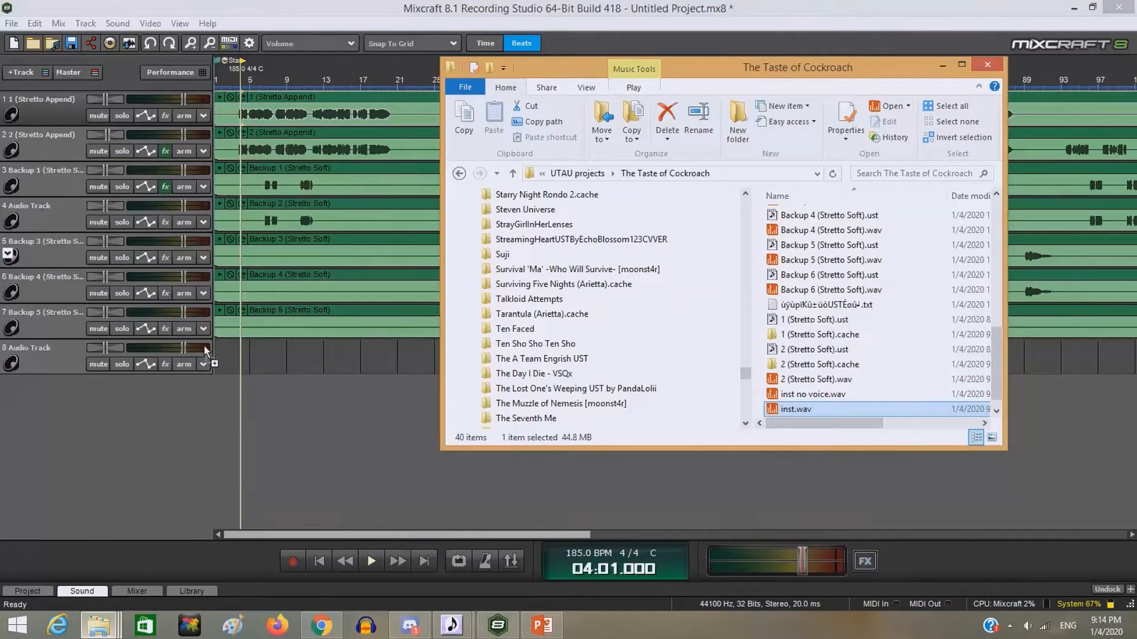
drag(204, 348, 217, 348)
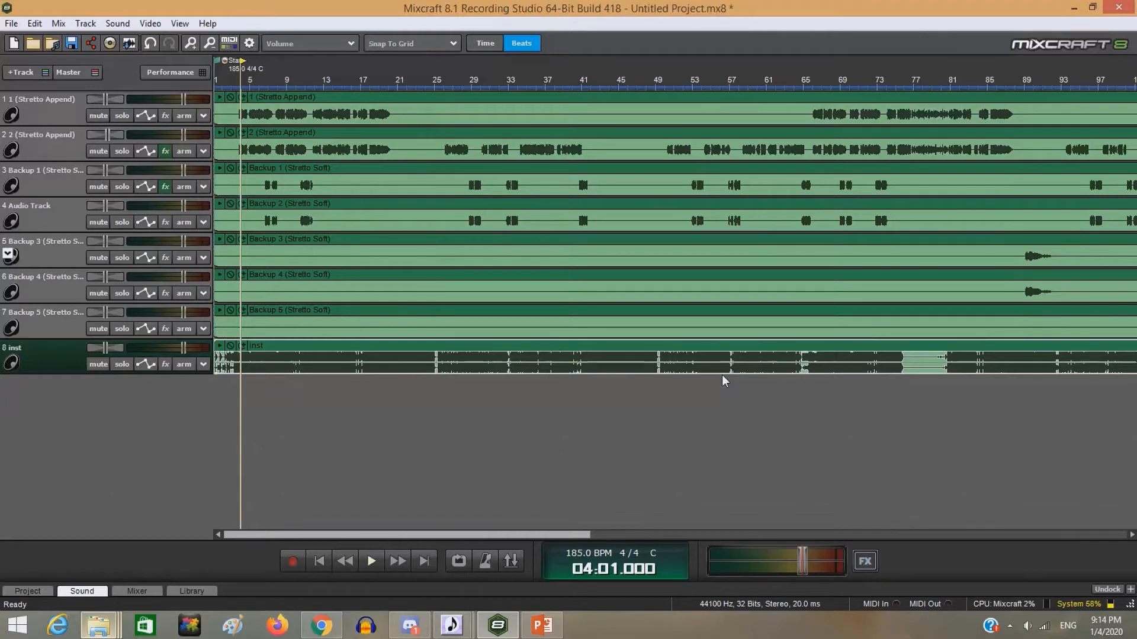
Split the clips on all seven vocal and backup tracks at measure 3, leaving the instrumental track whole.
scroll(265, 158, up, 1)
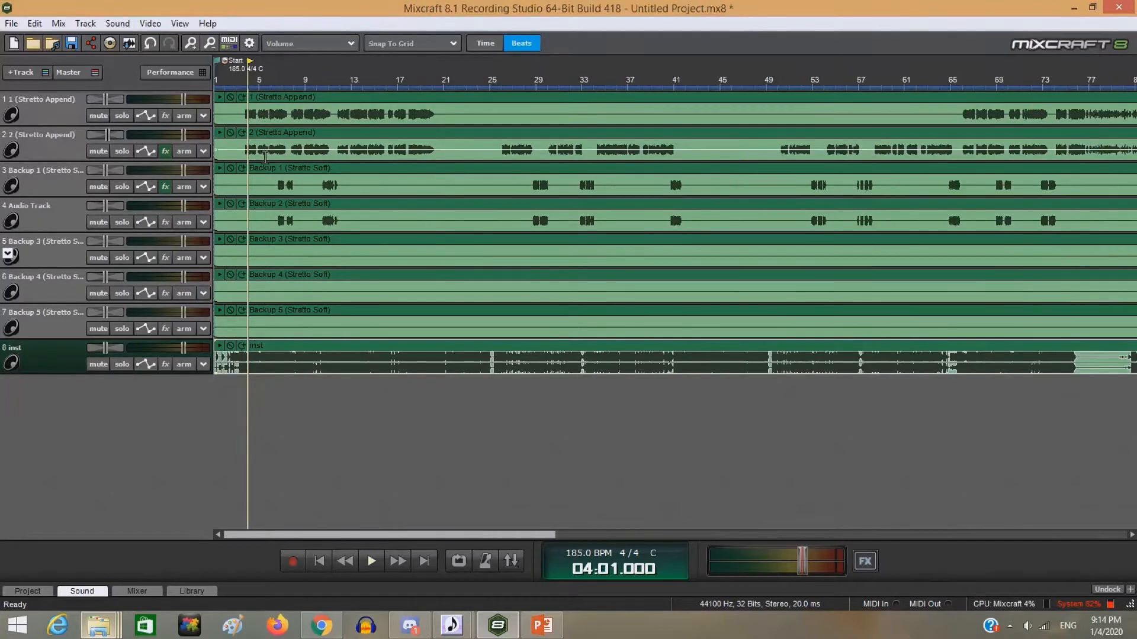
scroll(266, 158, up, 1)
click(255, 107)
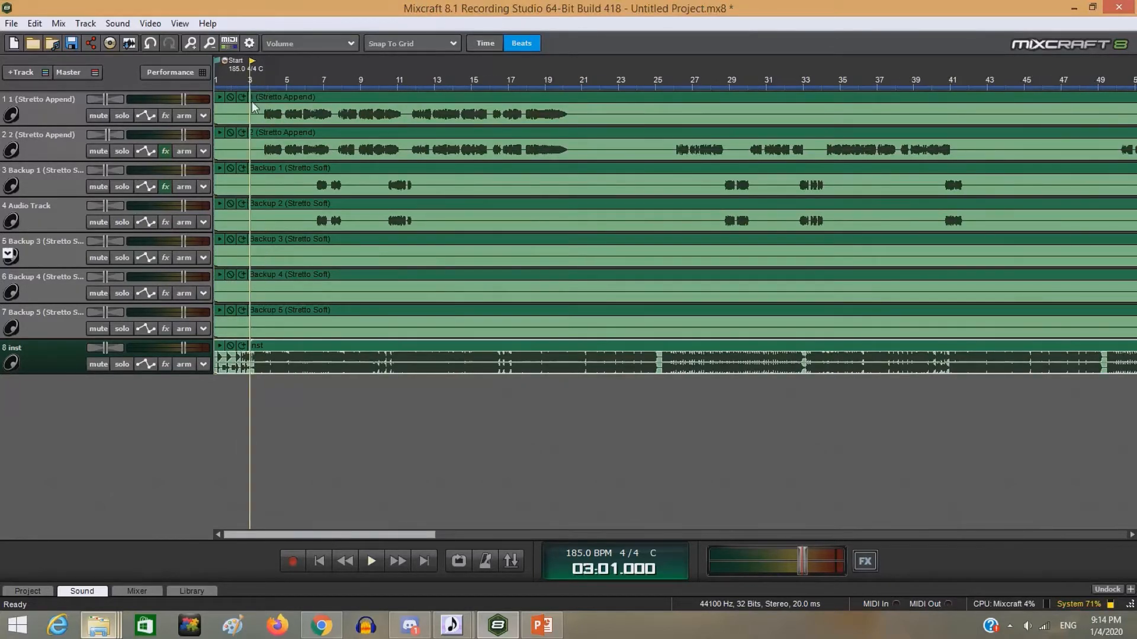
click(255, 106)
click(252, 142)
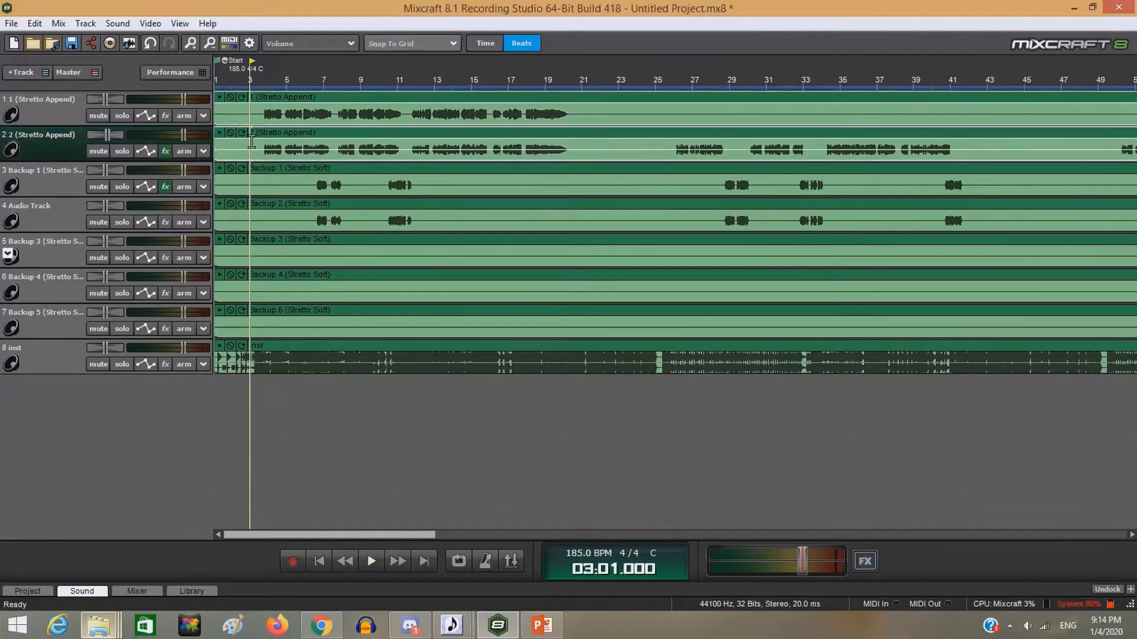
click(251, 175)
click(248, 213)
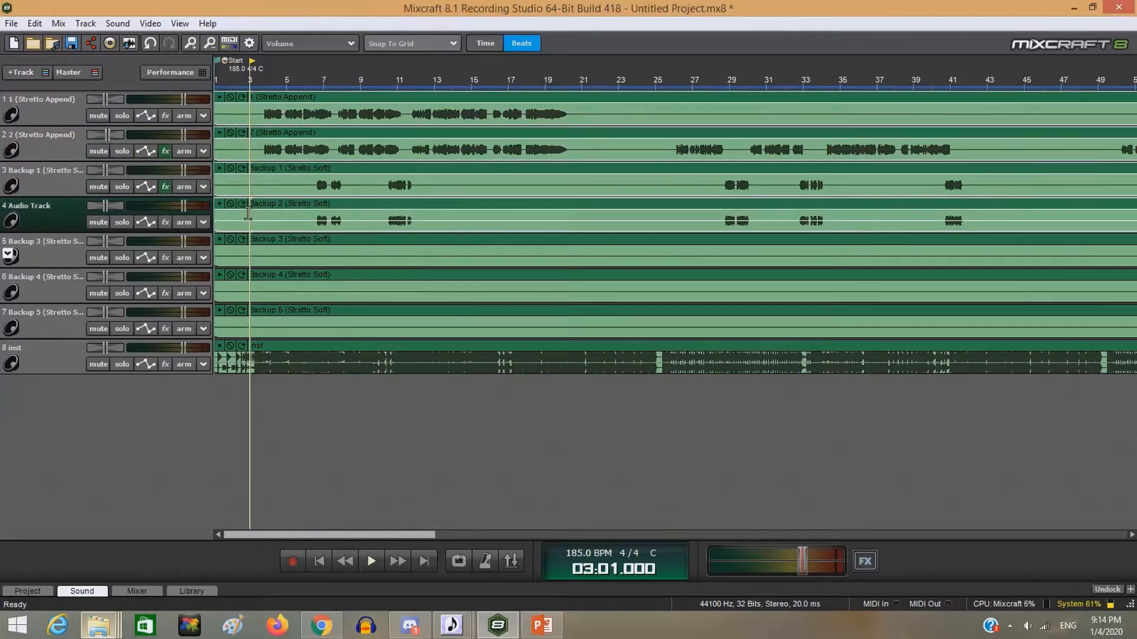
click(249, 252)
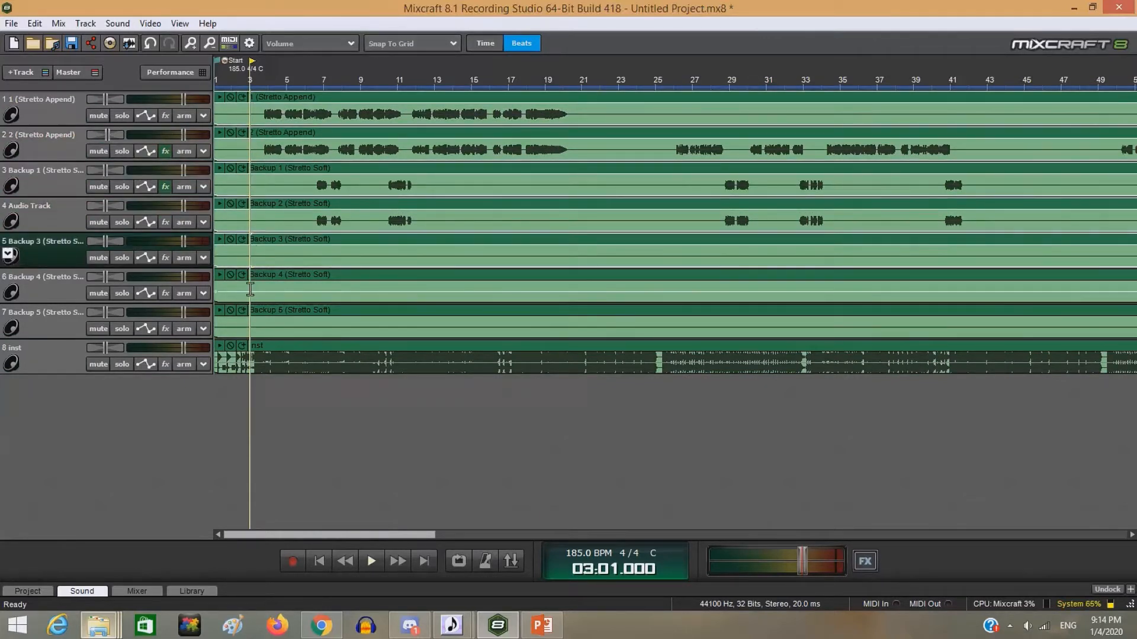
click(250, 289)
click(249, 318)
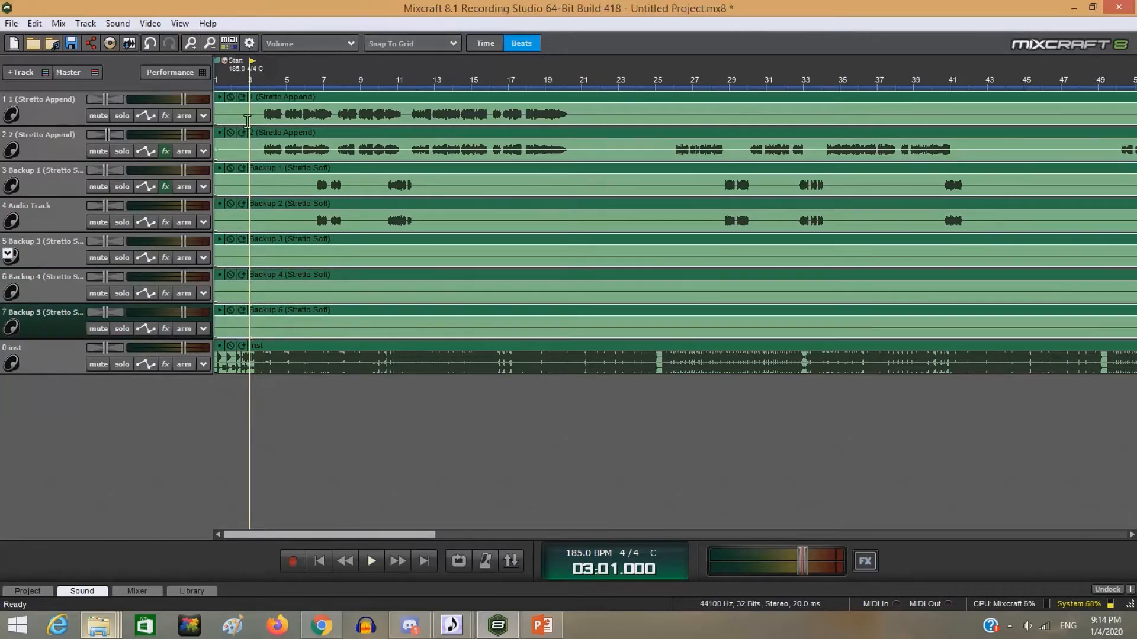
click(247, 120)
right_click(251, 114)
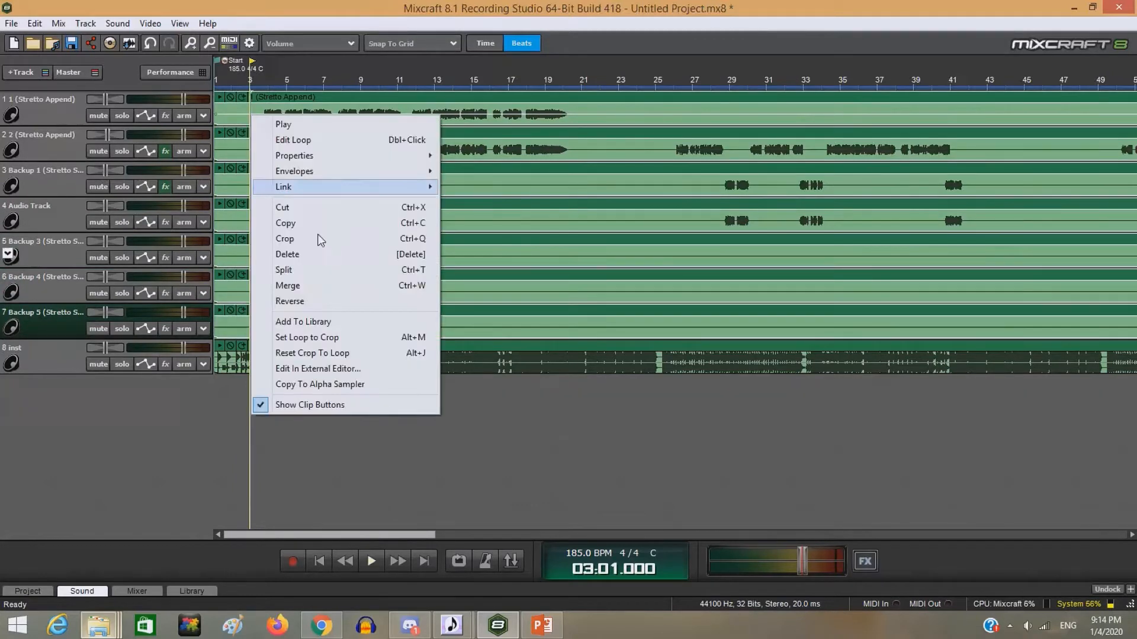
click(318, 275)
Delete the short leading clips before measure 3 on all seven vocal and backup tracks.
click(240, 109)
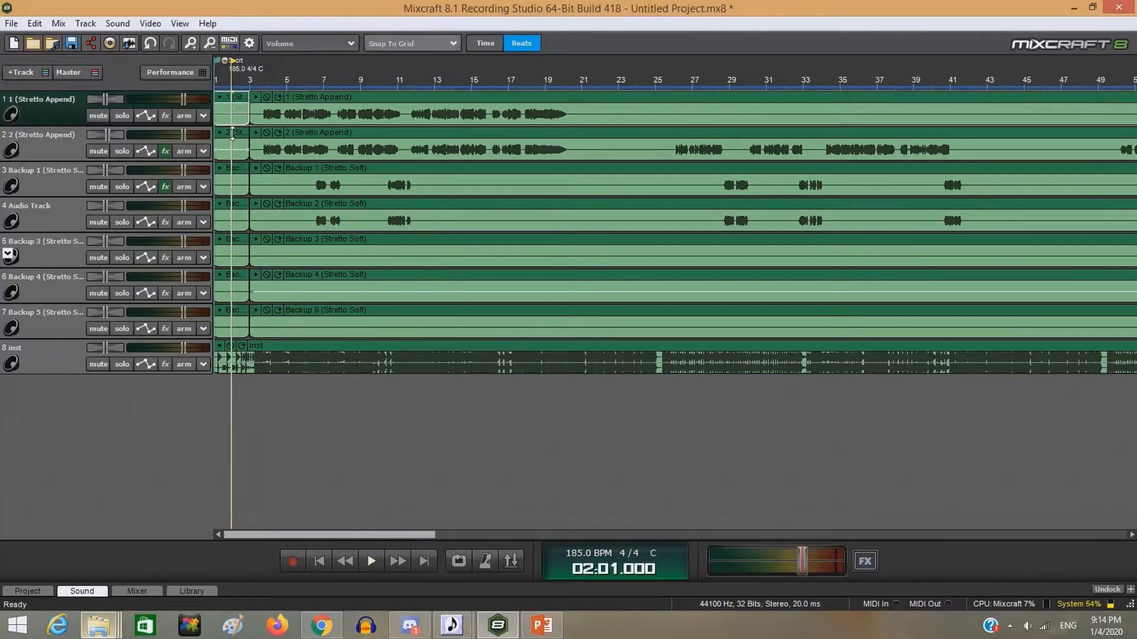
ctrl+click(234, 150)
ctrl+click(233, 185)
ctrl+click(232, 221)
ctrl+click(234, 256)
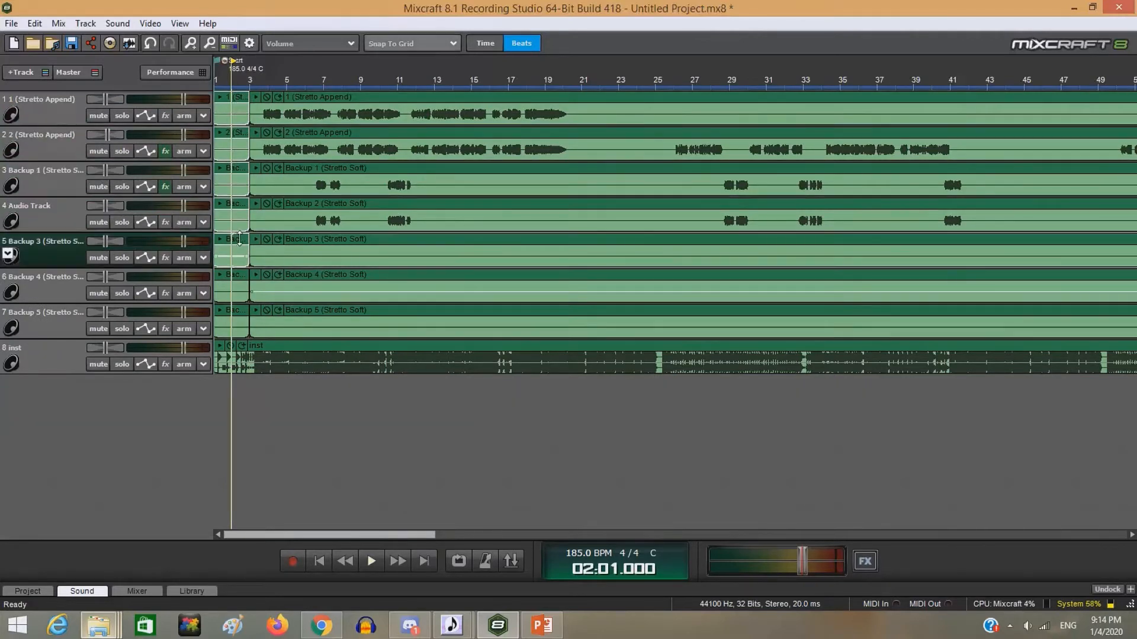
ctrl+click(244, 292)
ctrl+click(234, 326)
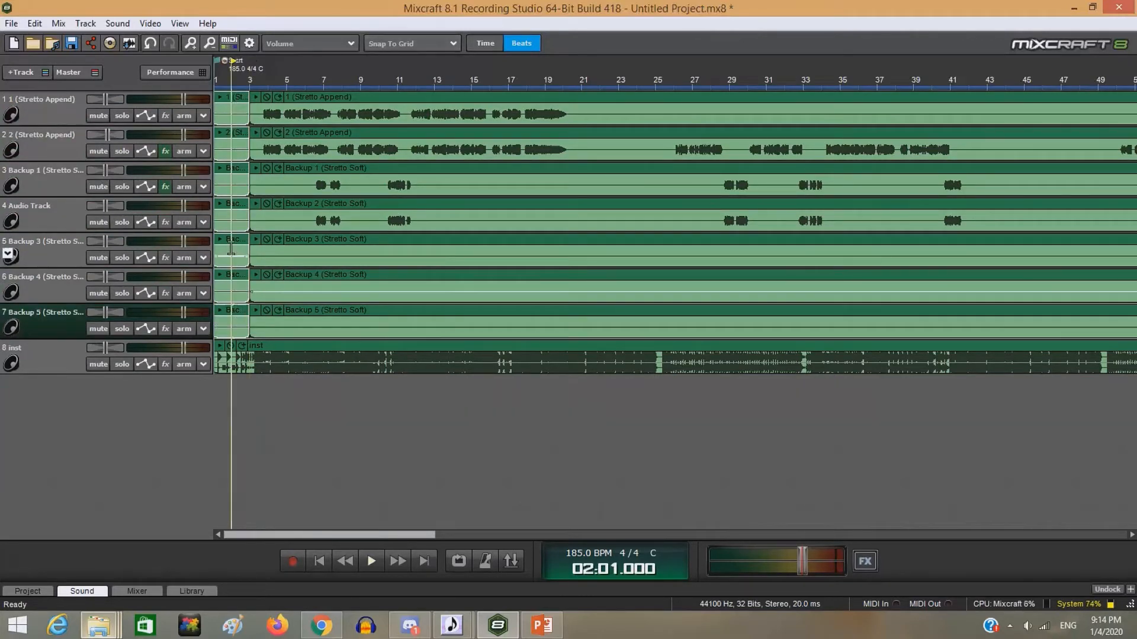
right_click(231, 249)
click(305, 388)
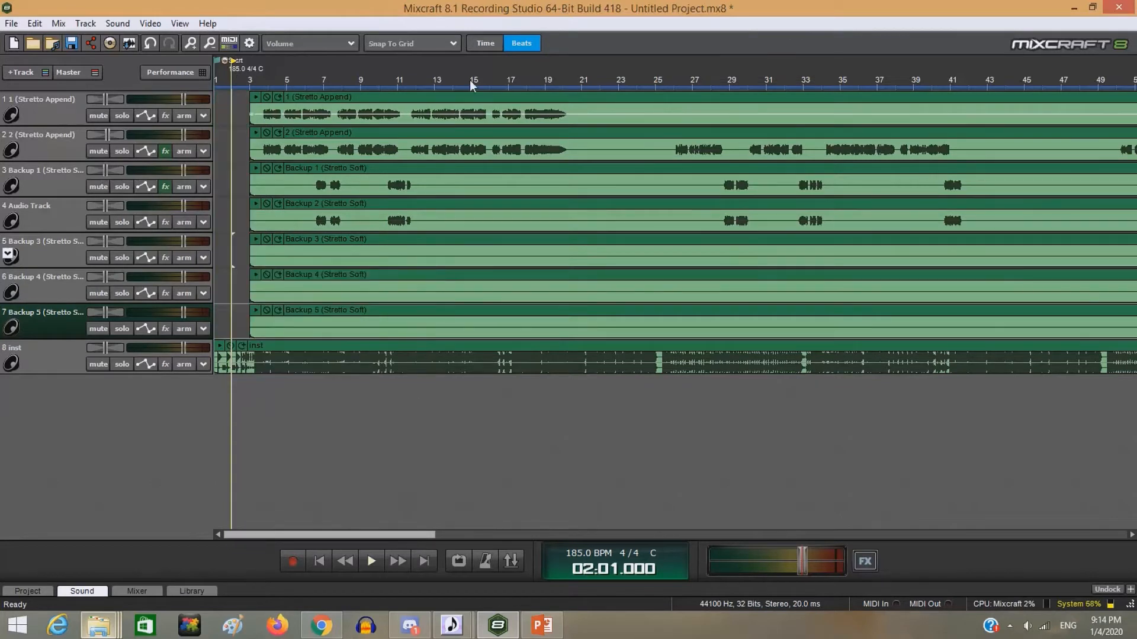
Turn snapping off and shift all seven vocal and backup clips together to start about midway through measure 2.
click(403, 39)
click(404, 55)
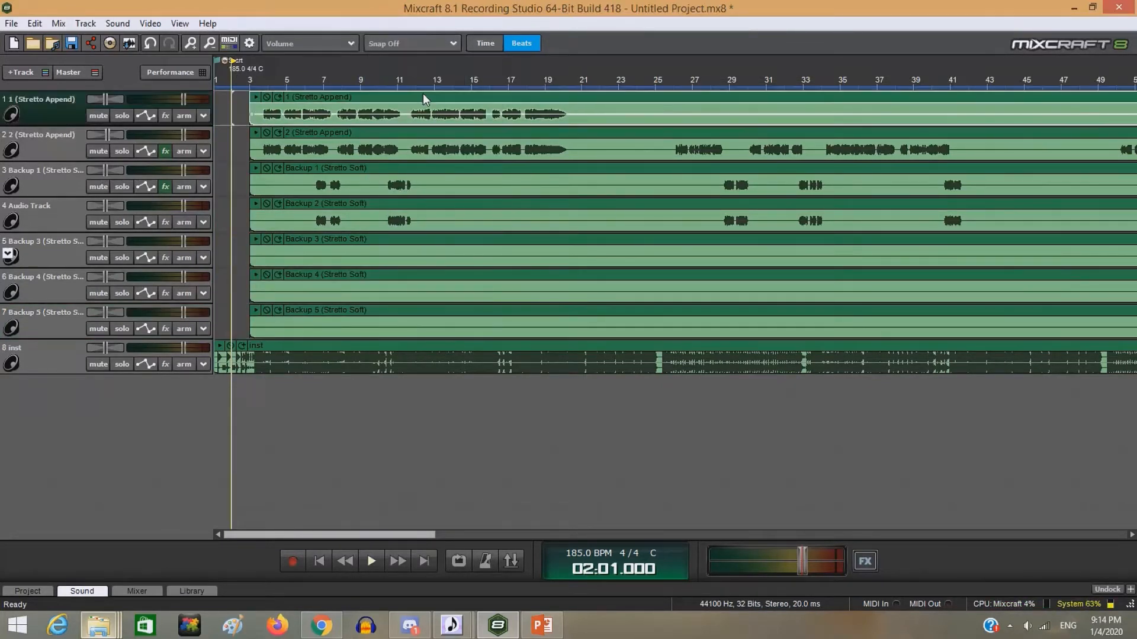
click(423, 145)
click(428, 136)
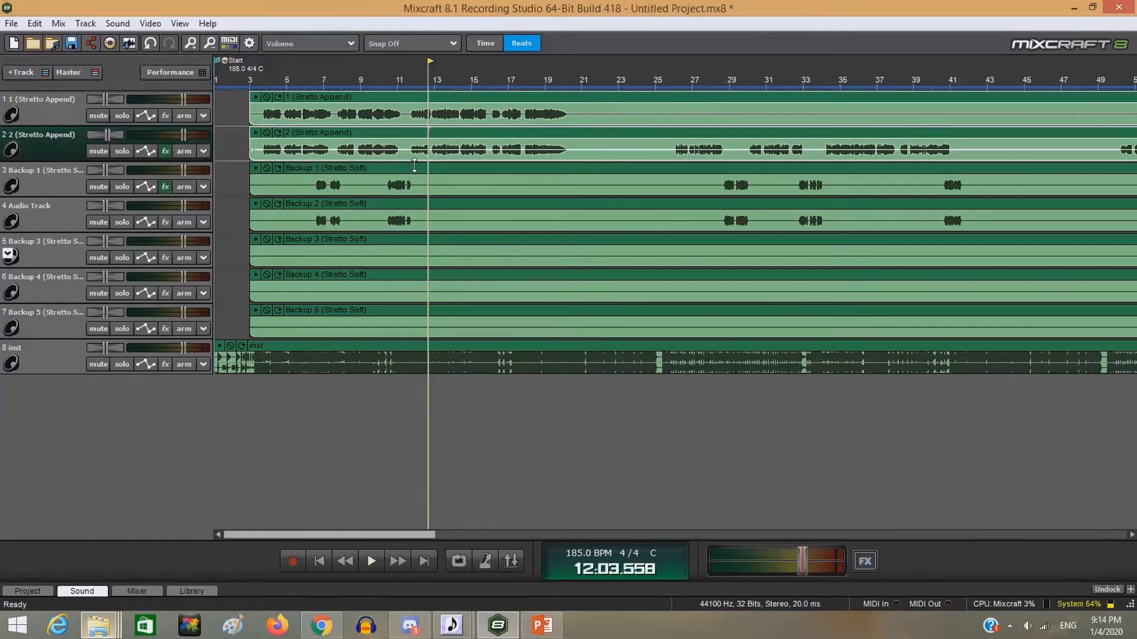
click(414, 165)
click(393, 220)
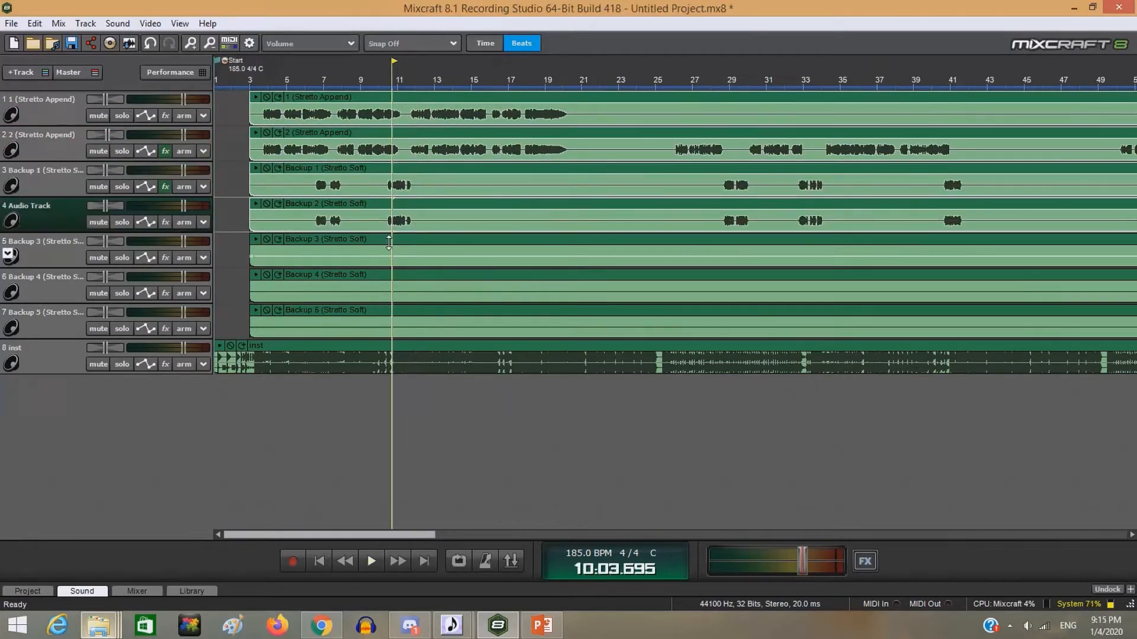
click(389, 253)
click(394, 274)
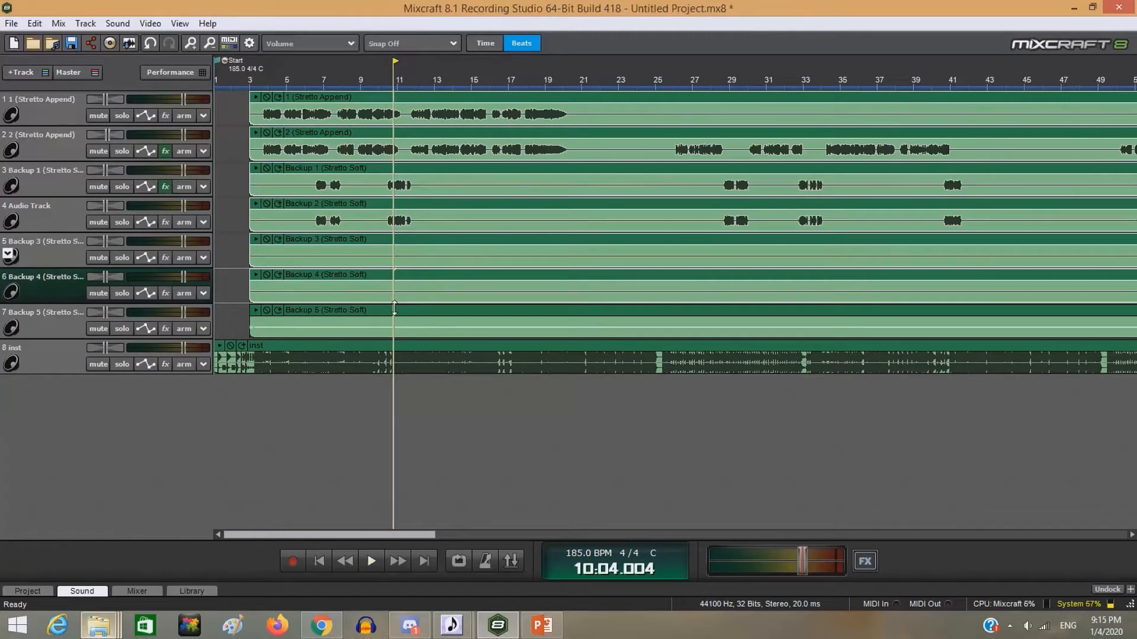
click(394, 309)
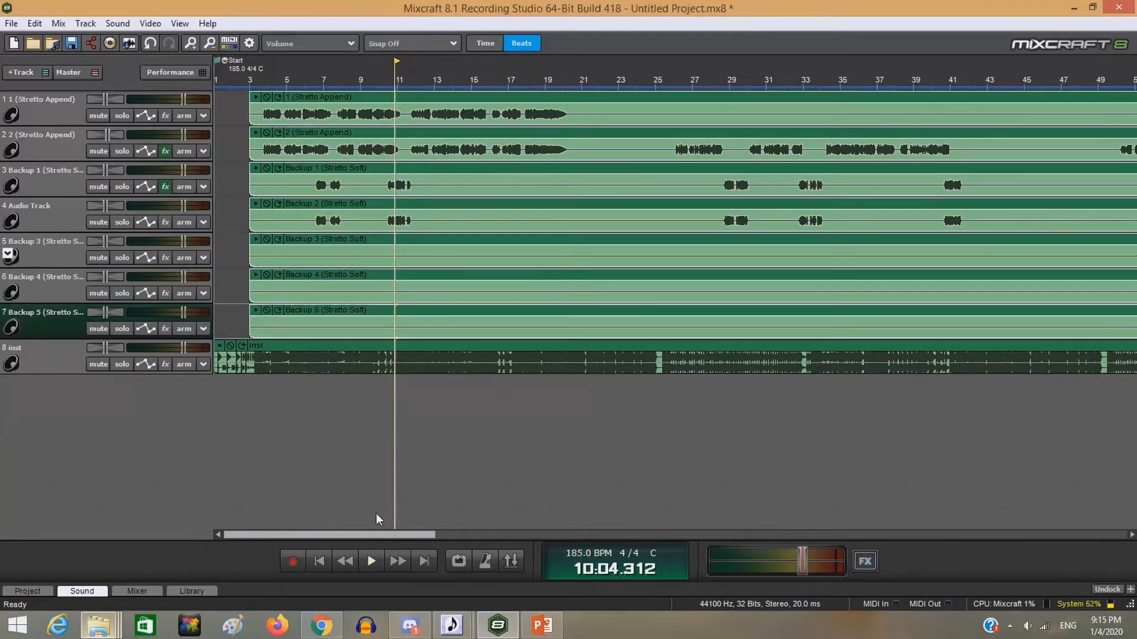
drag(337, 532, 228, 564)
mouse_move(326, 5)
scroll(389, 97, up, 4)
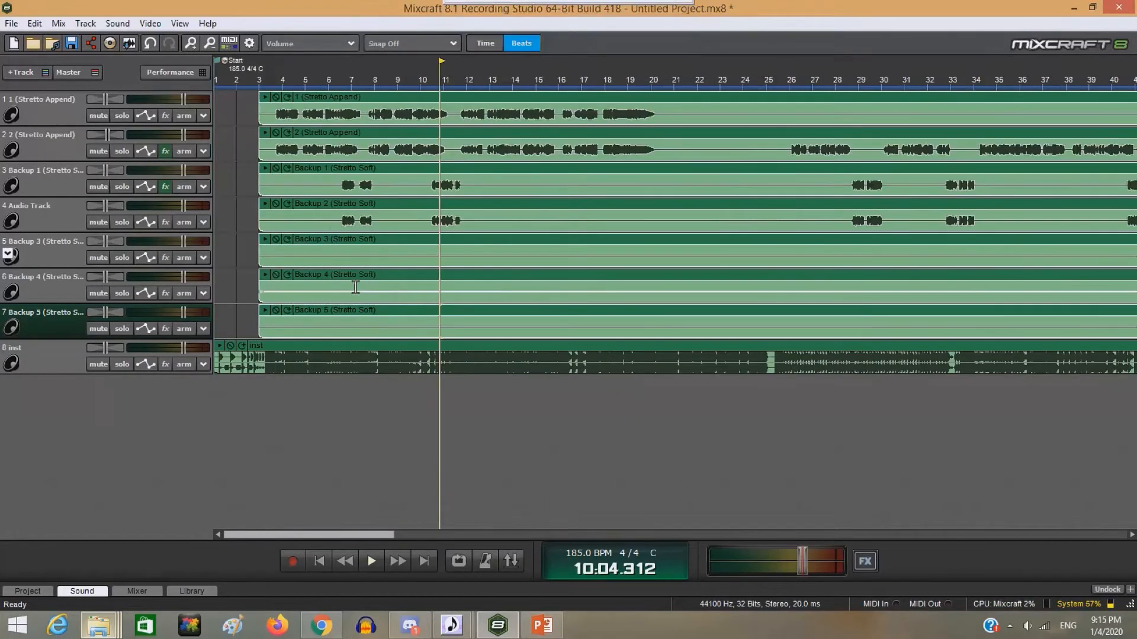
drag(388, 97, 370, 98)
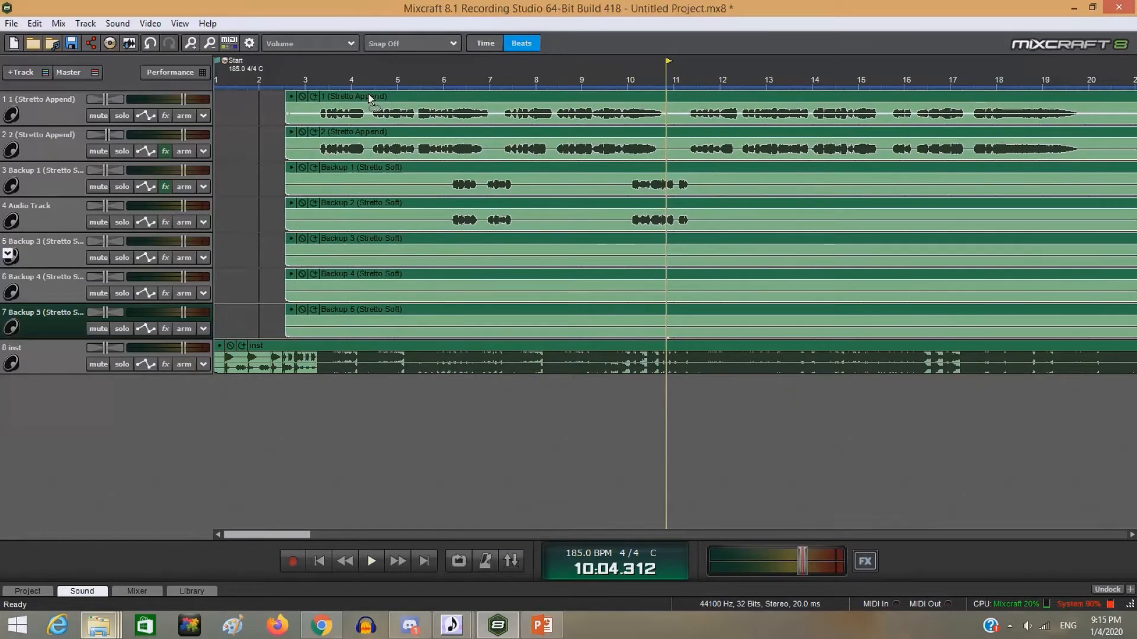
Play the mix from early in measure 3 to check the vocal timing, stopping during measure 5.
click(314, 66)
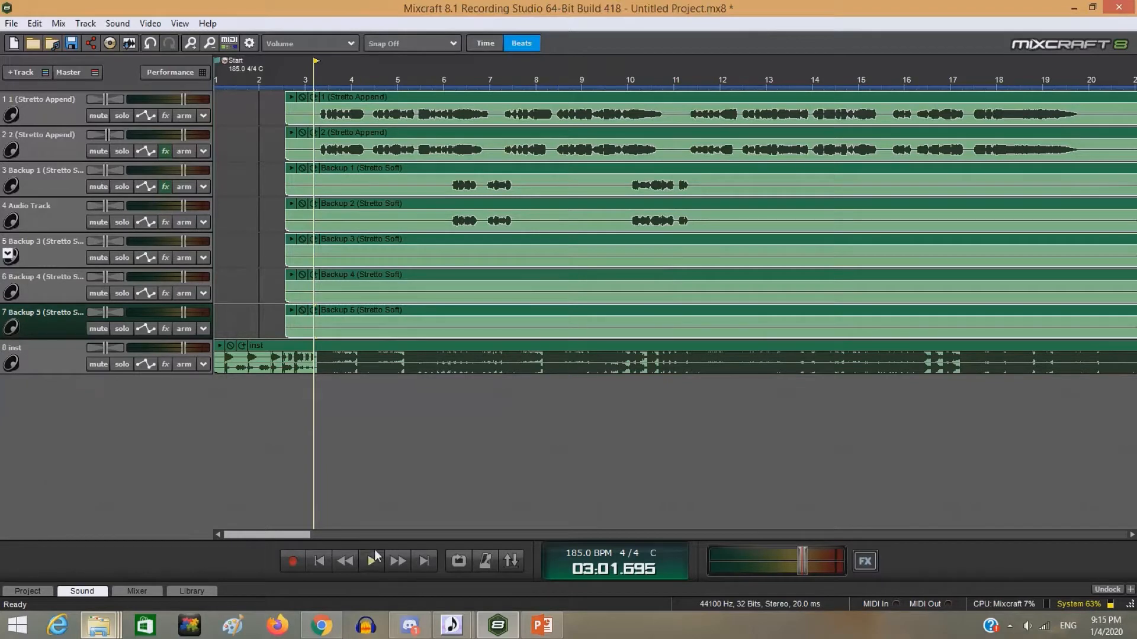
click(373, 559)
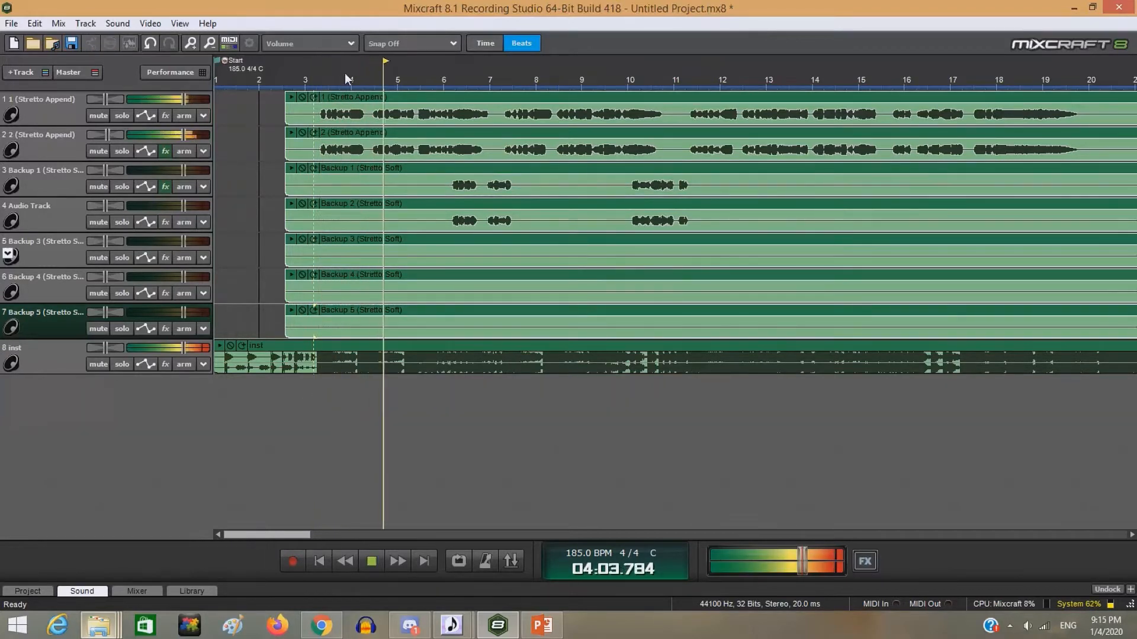
click(373, 561)
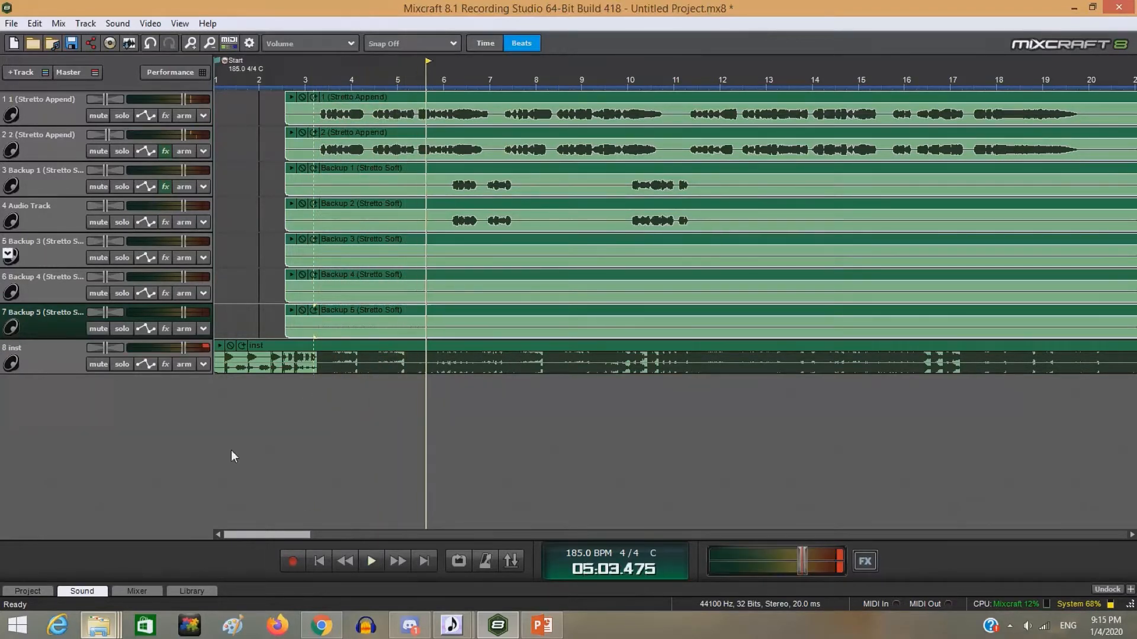
Add the Classic Compressor effect with the Hard Compression preset to the inst track.
click(166, 364)
click(393, 388)
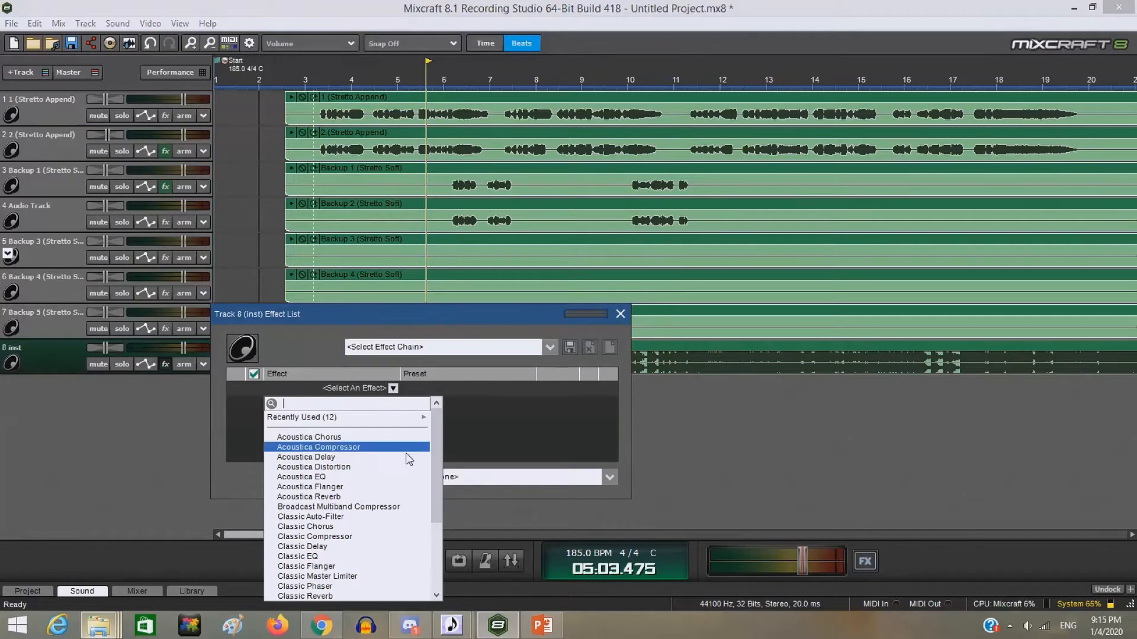
click(383, 537)
click(497, 394)
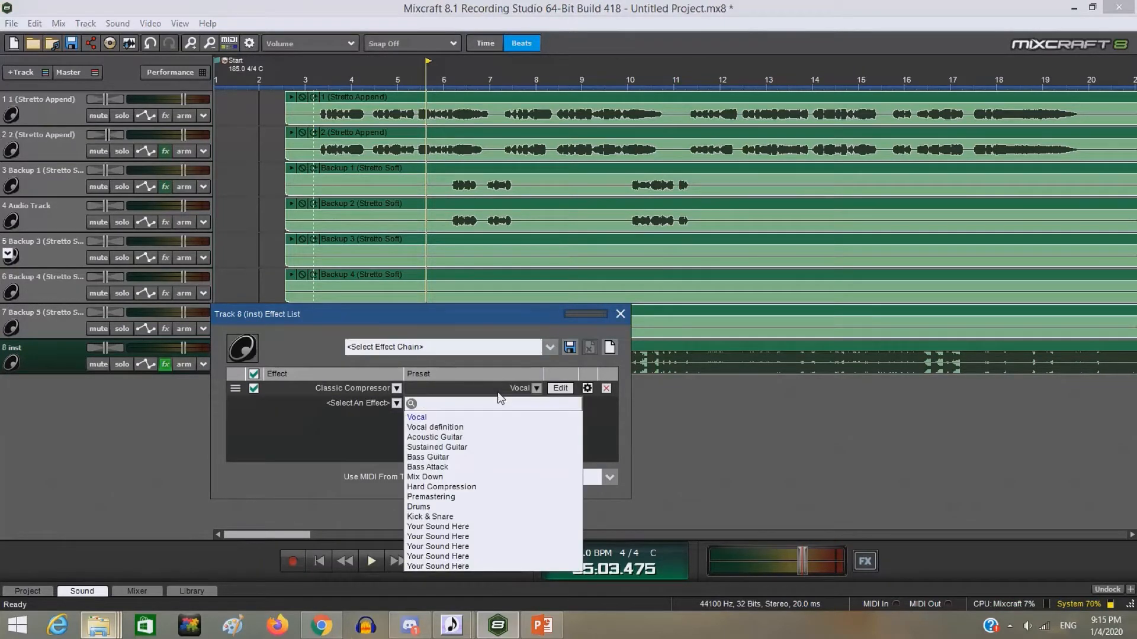
click(467, 487)
click(620, 314)
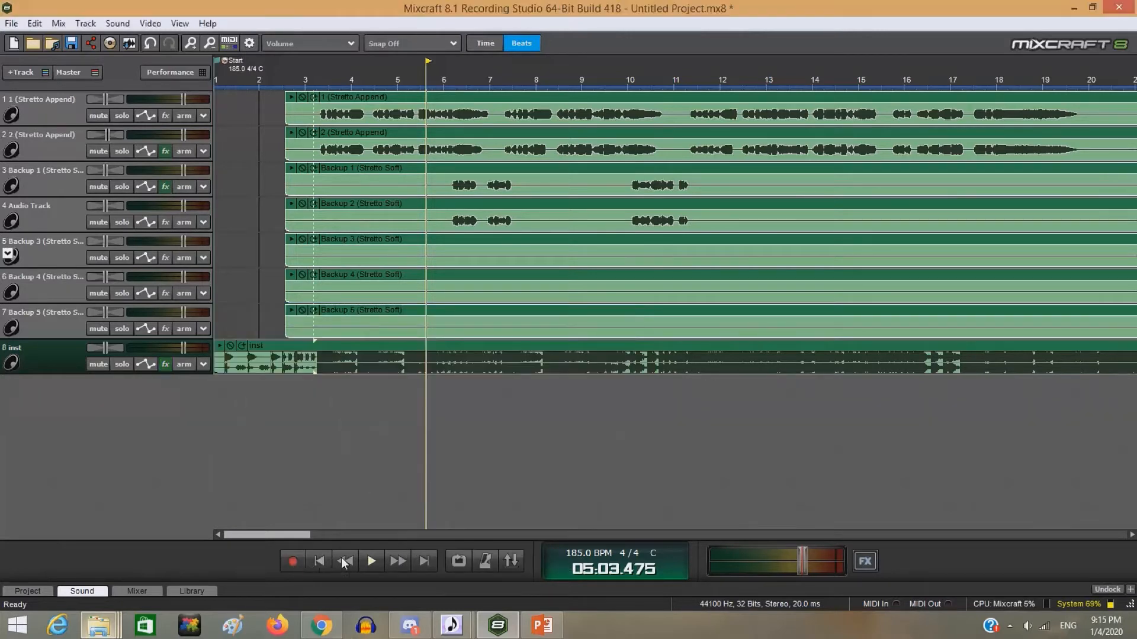
Play the mix from the start into measure 3, and shift all seven vocal clips earlier to start at about measure 2.
click(344, 562)
click(371, 561)
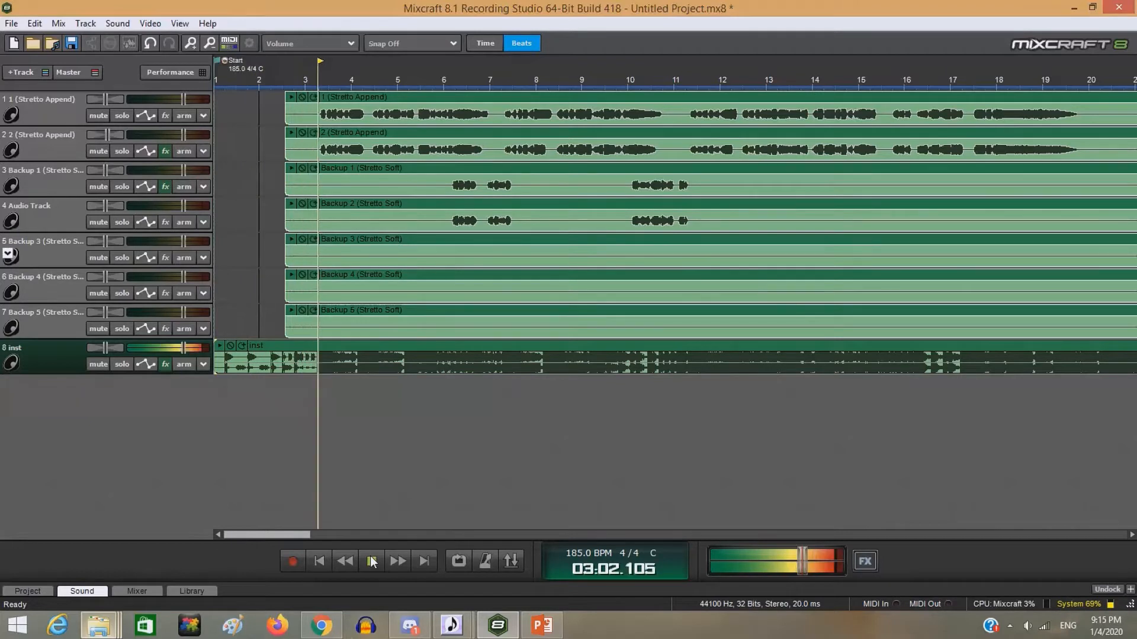
click(371, 561)
drag(377, 99, 348, 99)
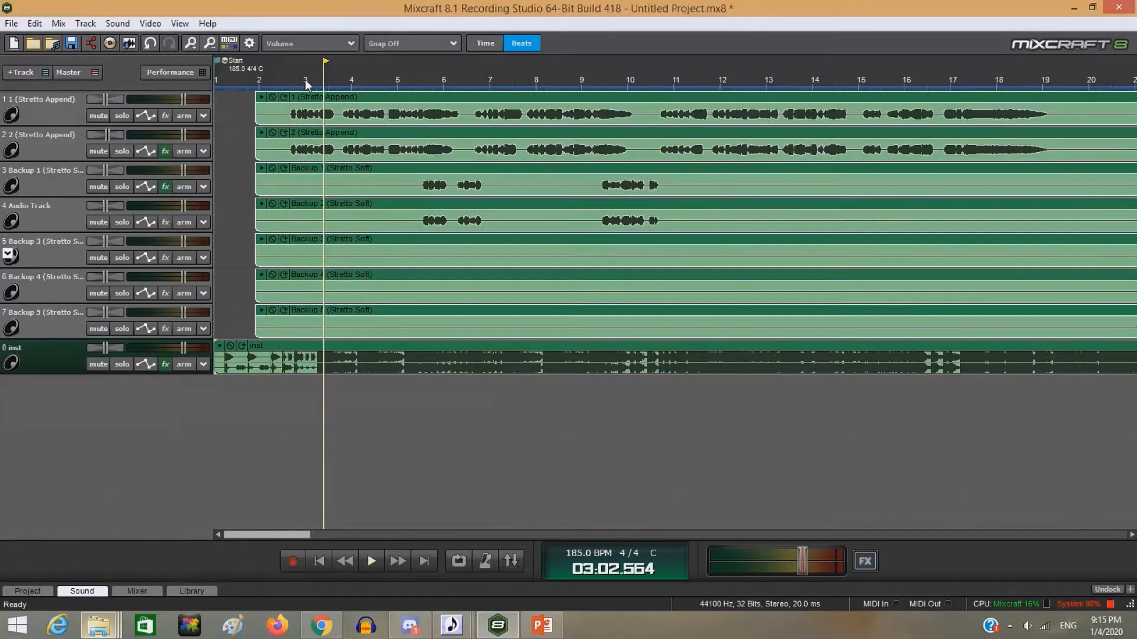
Play the mix from measure 2, nudge the seven vocal clips slightly earlier, and stop playback during measure 10.
click(292, 73)
click(372, 560)
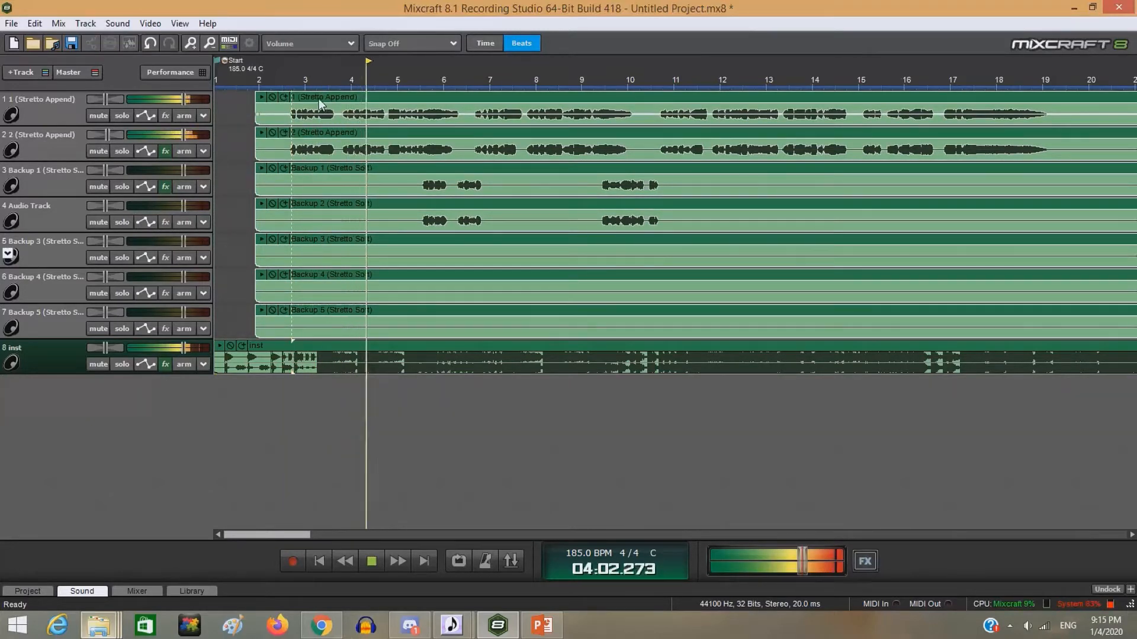
click(281, 76)
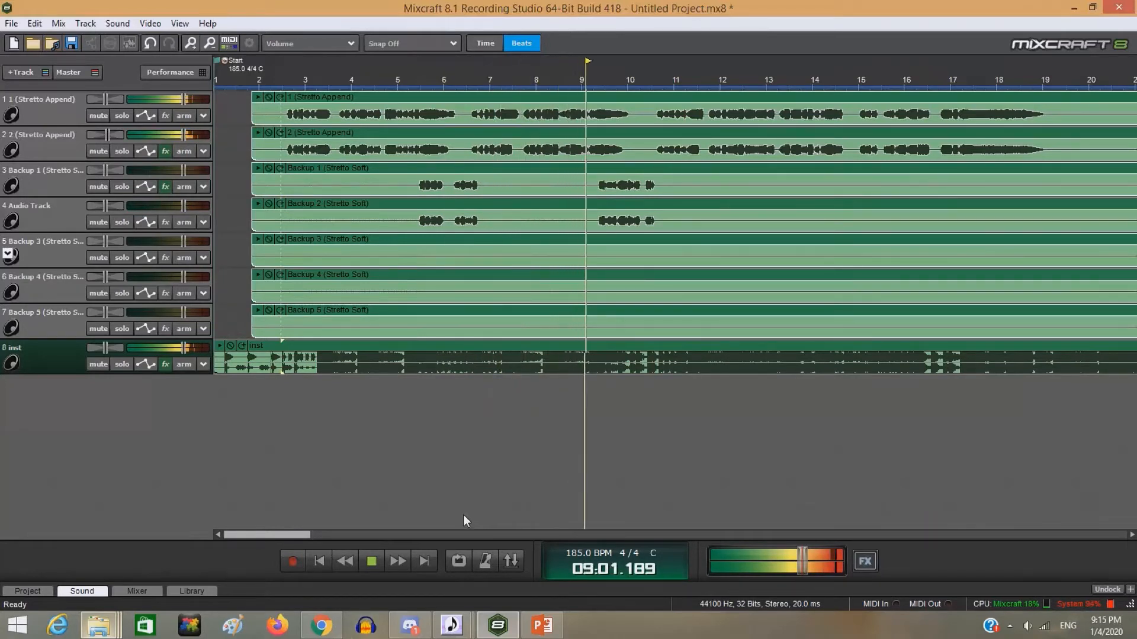
click(368, 561)
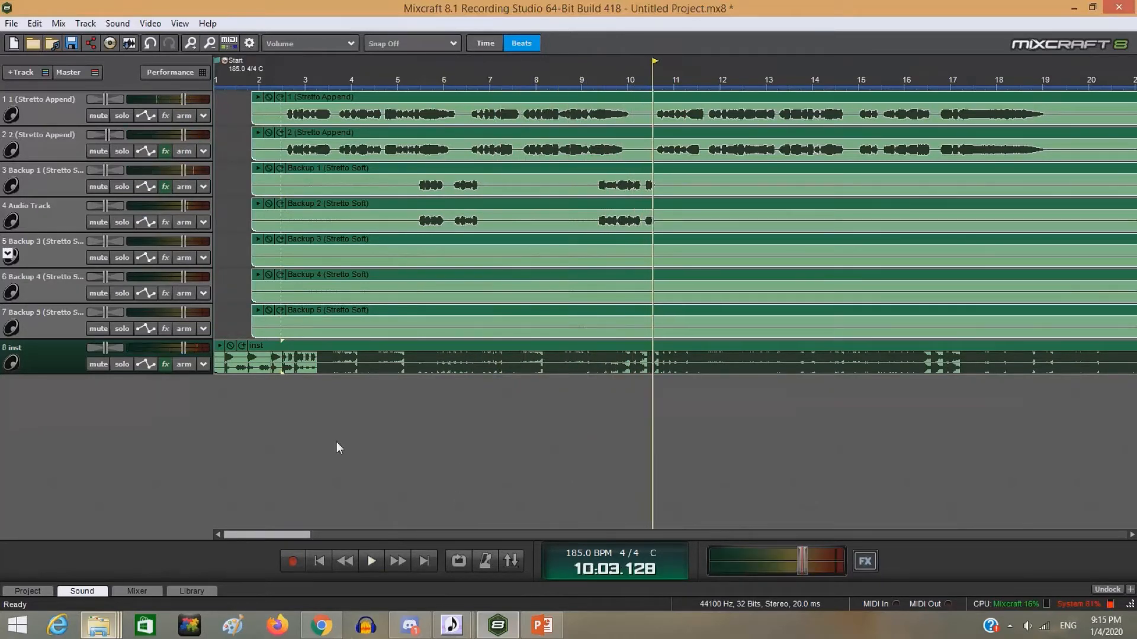
Listen to the mix from the project start through to measure 20, with a pause during measure 5.
click(318, 560)
click(371, 562)
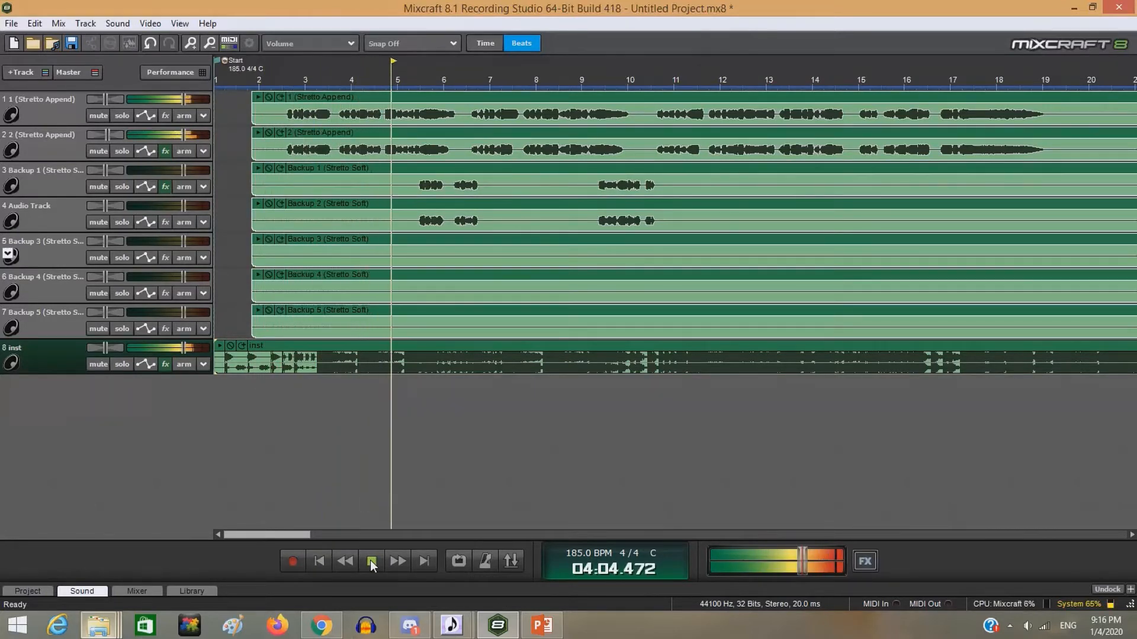
click(372, 562)
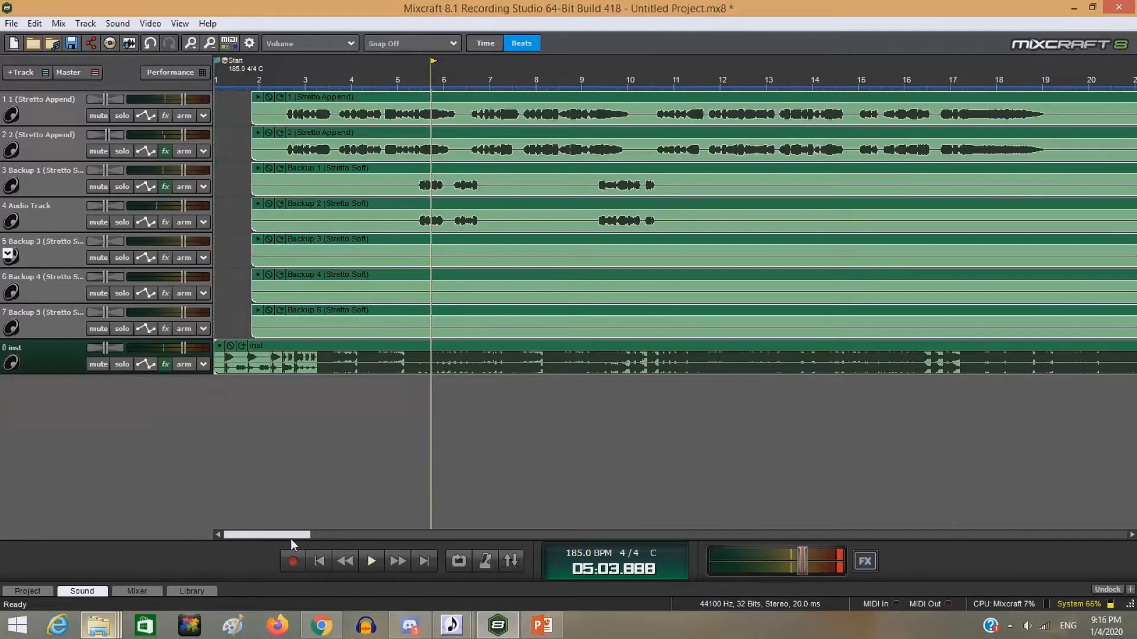
mouse_move(290, 539)
mouse_down()
mouse_move(318, 539)
mouse_move(273, 538)
mouse_up()
mouse_move(297, 535)
mouse_down()
mouse_move(318, 534)
mouse_move(278, 527)
mouse_up()
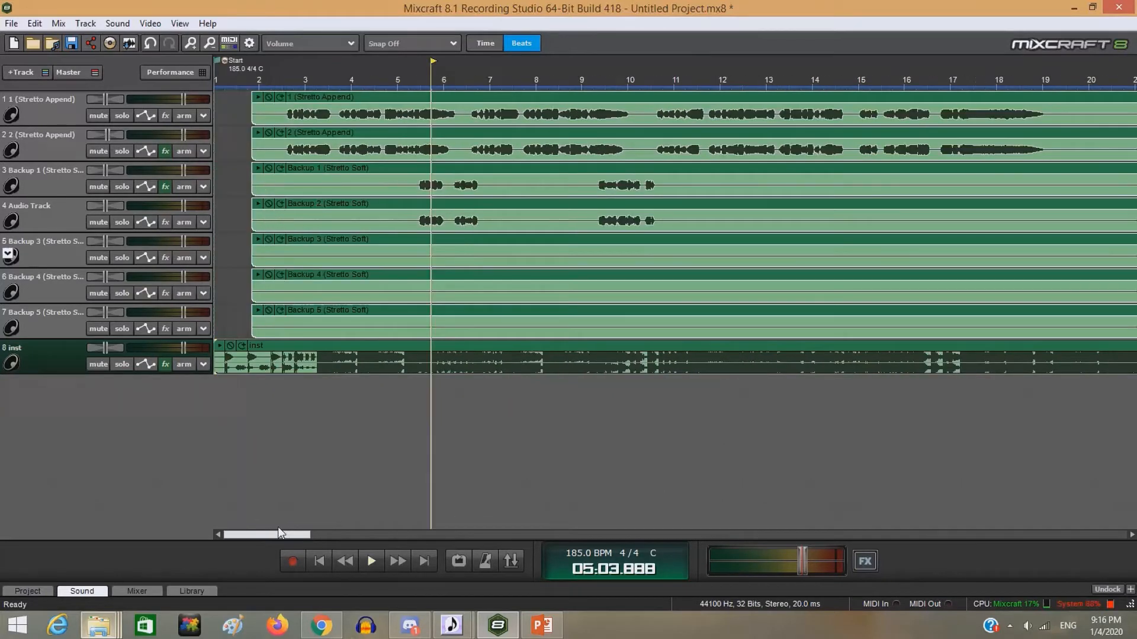
click(371, 561)
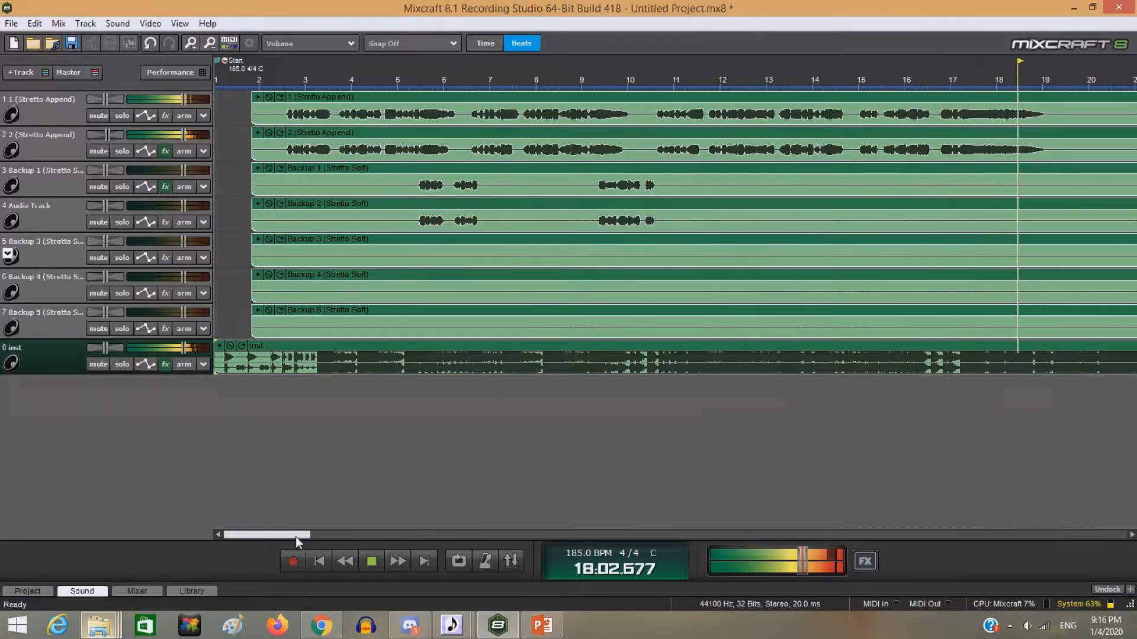
drag(296, 537, 297, 537)
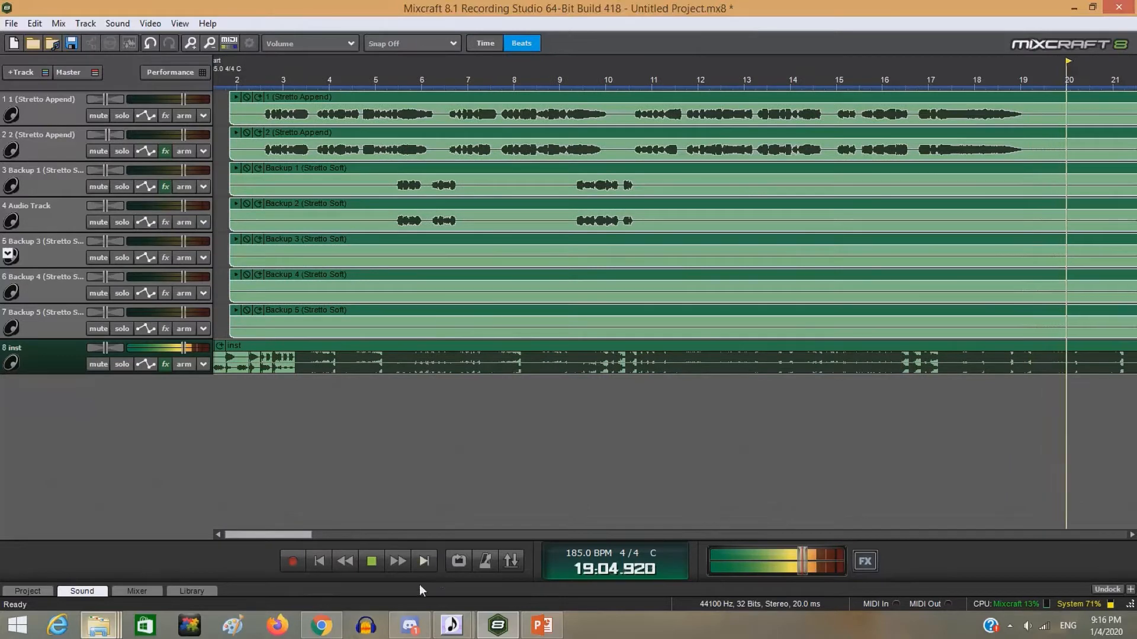
click(376, 570)
Play the mix from measure 75 to measure 81, and place the playhead just before the vocals near measure 133.
drag(295, 532, 579, 464)
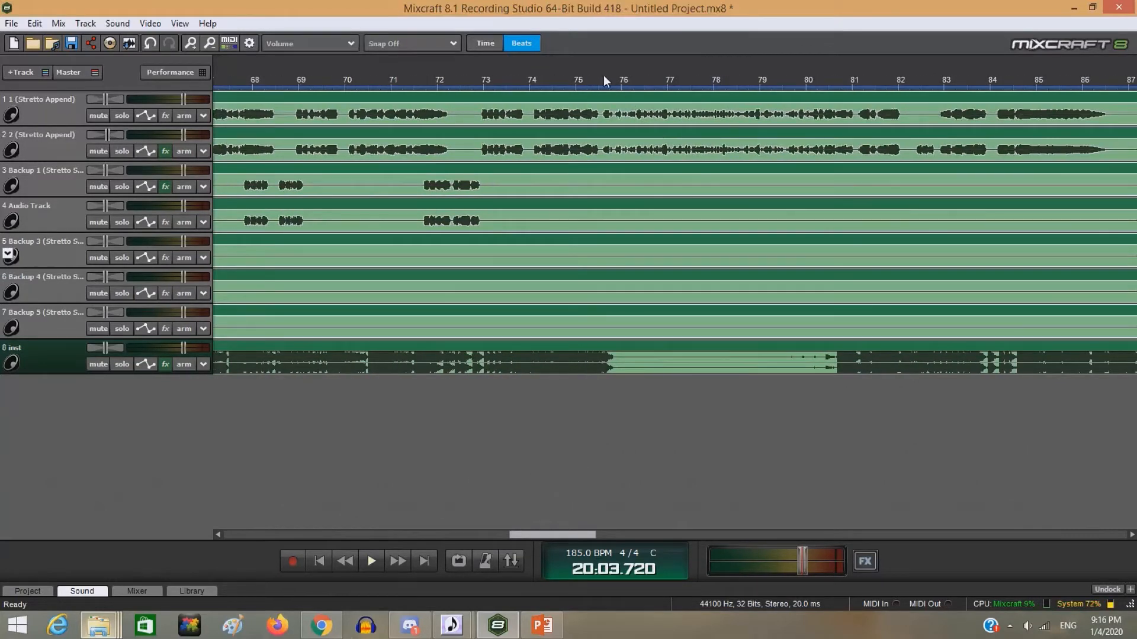
click(587, 148)
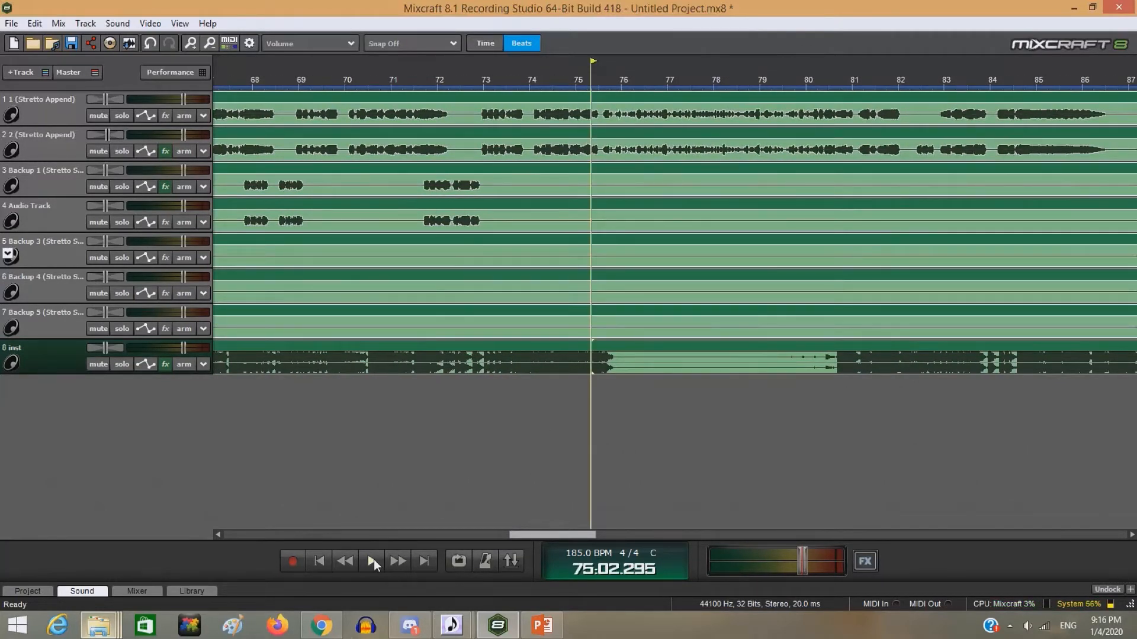
click(374, 559)
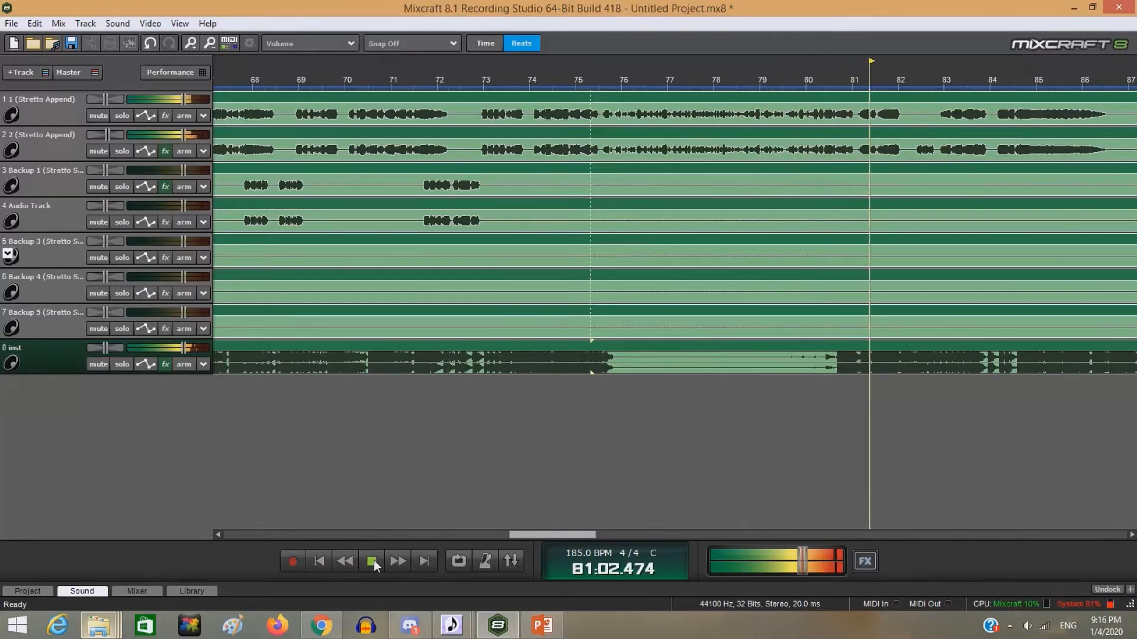
click(373, 561)
drag(598, 528, 814, 470)
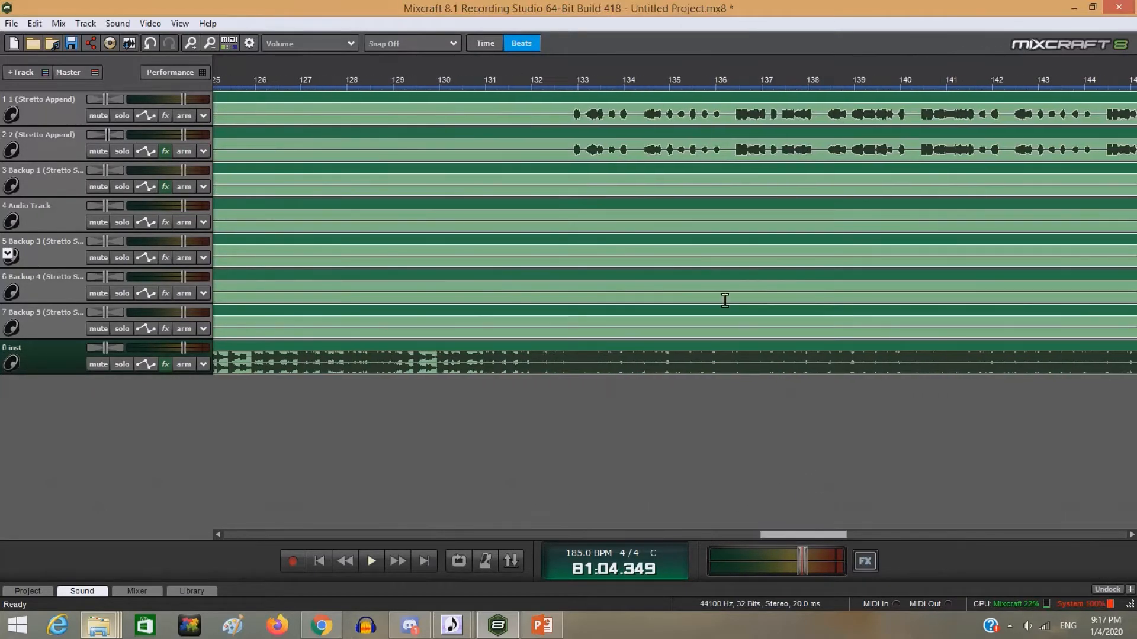
click(565, 81)
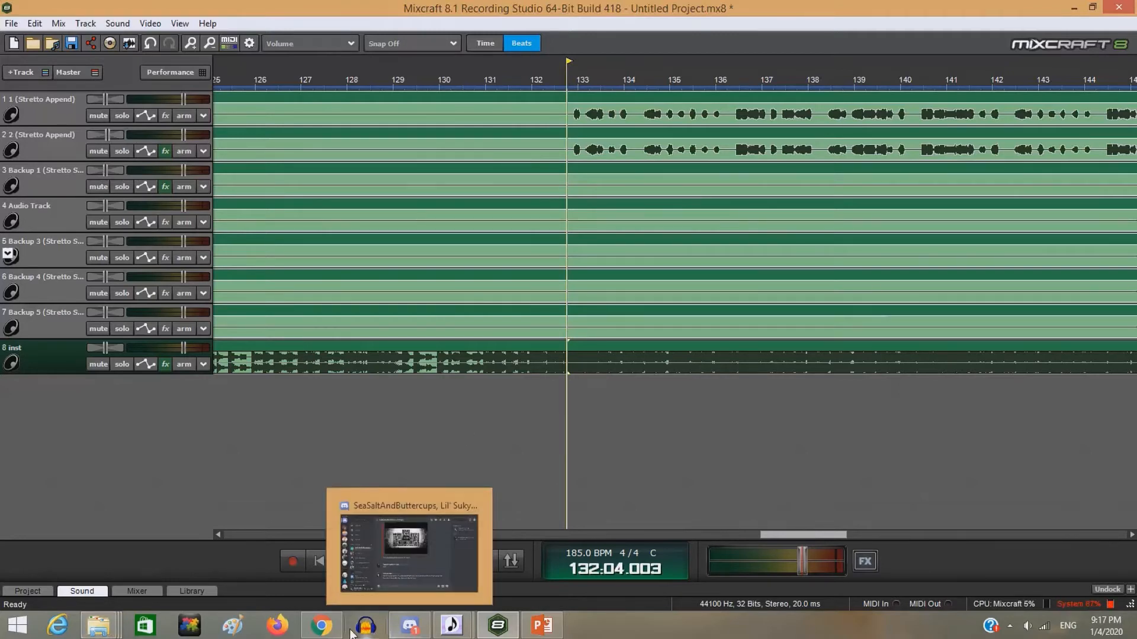
Switch to Chrome and play the YouTube video of MARETU's The Flavor of a Cockroach from 3:11.
click(321, 626)
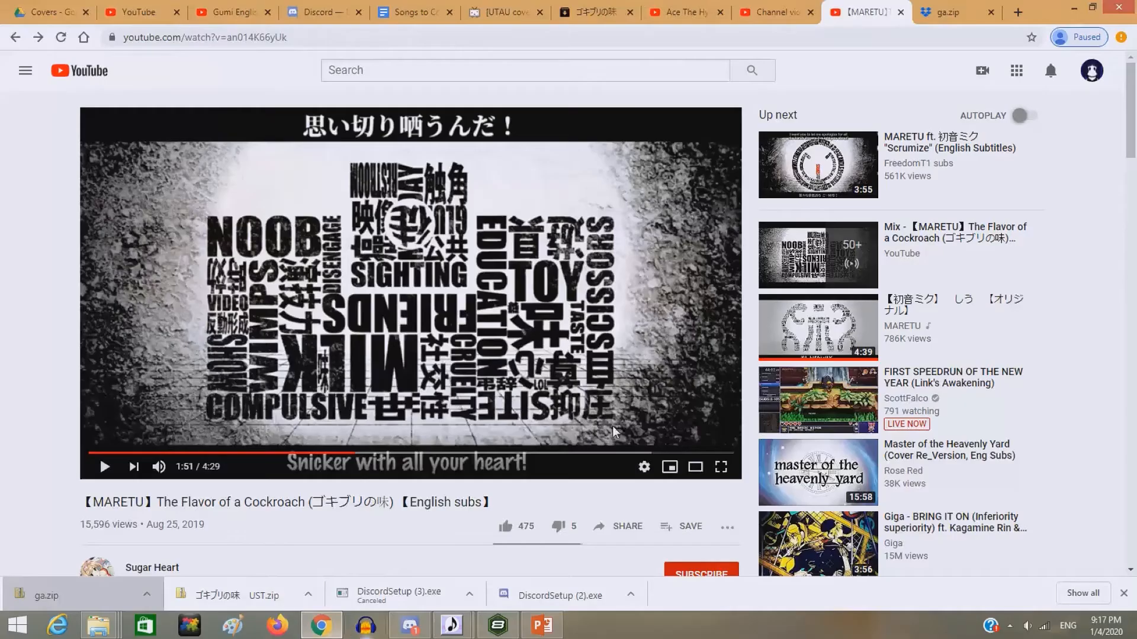
click(517, 453)
click(536, 453)
click(550, 453)
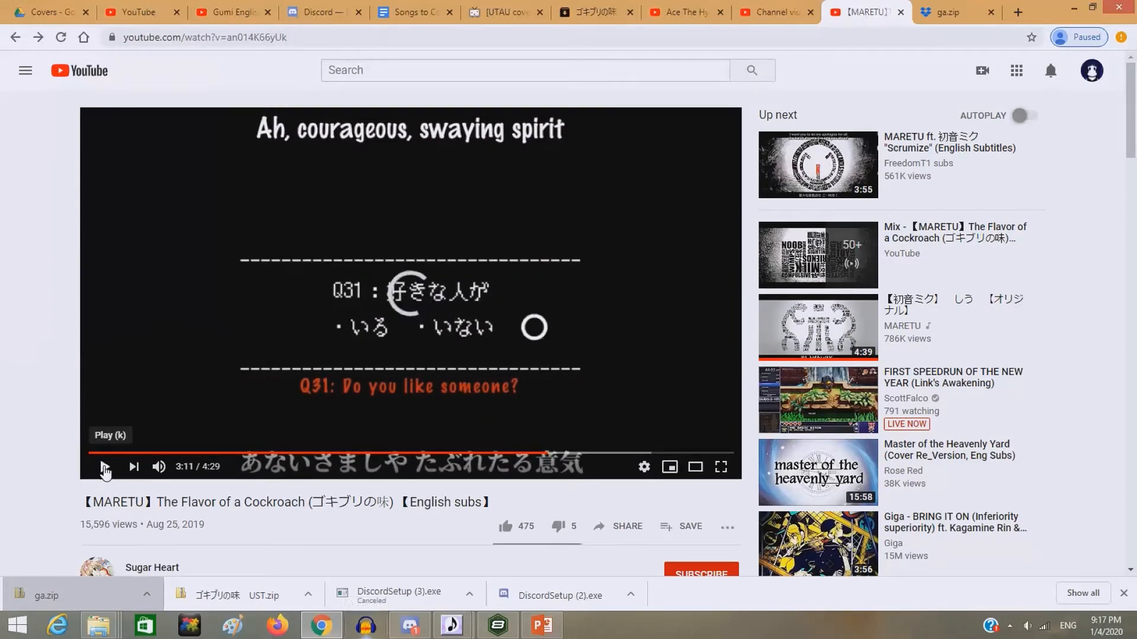
click(105, 468)
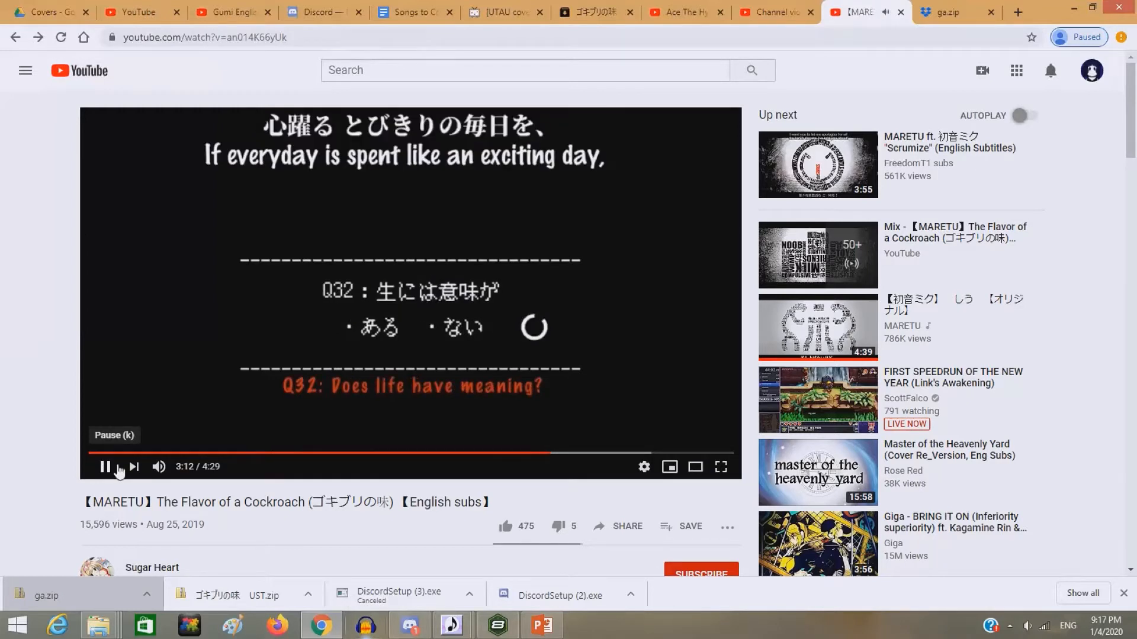
Replay the original video from 3:00 and pause it, switch to Mixcraft, and play the mix from just before measure 133 to measure 138.
click(518, 454)
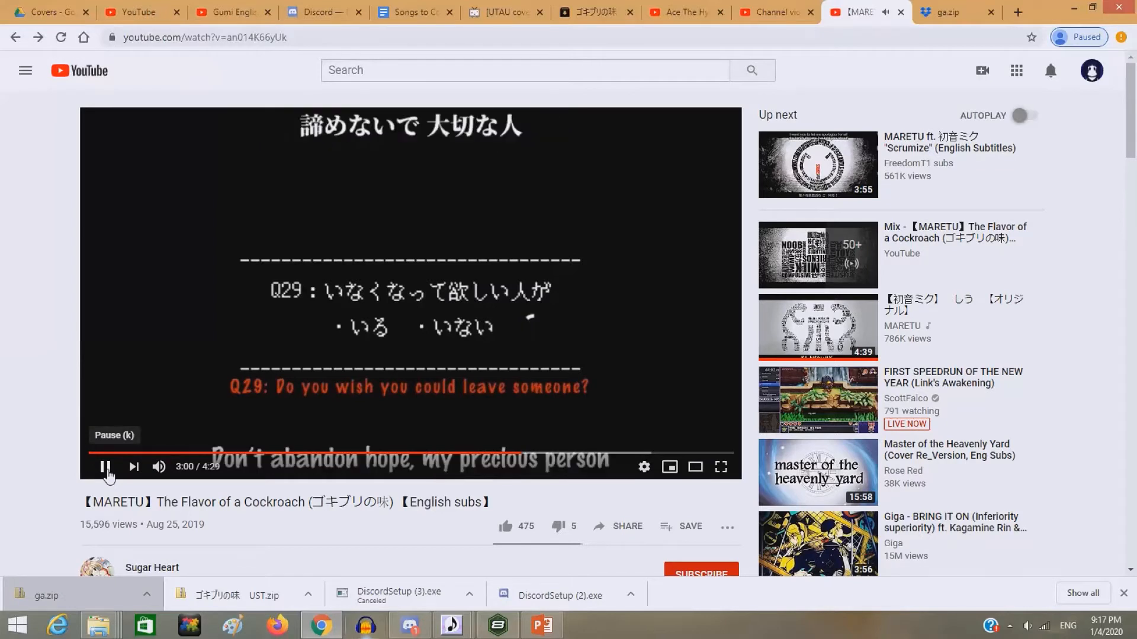
click(106, 468)
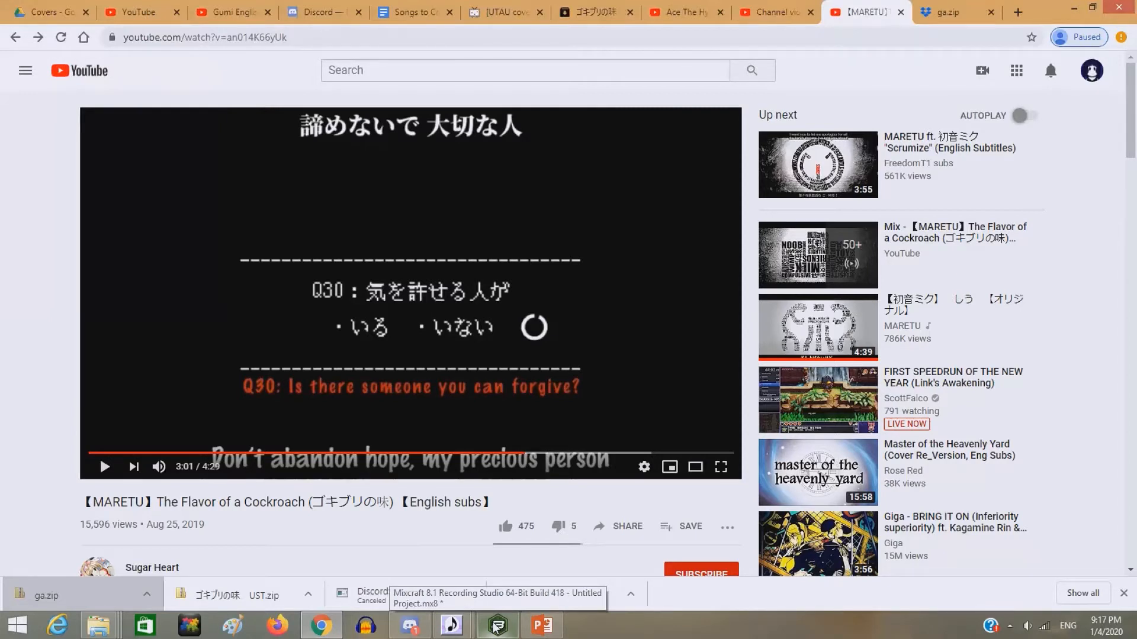
click(496, 627)
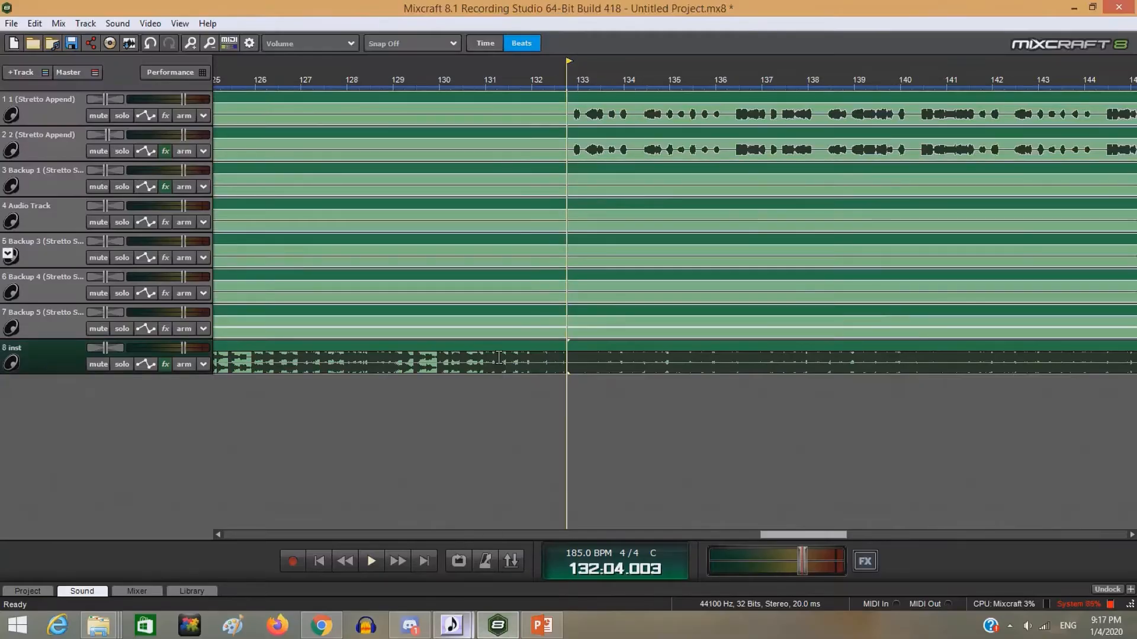
click(373, 562)
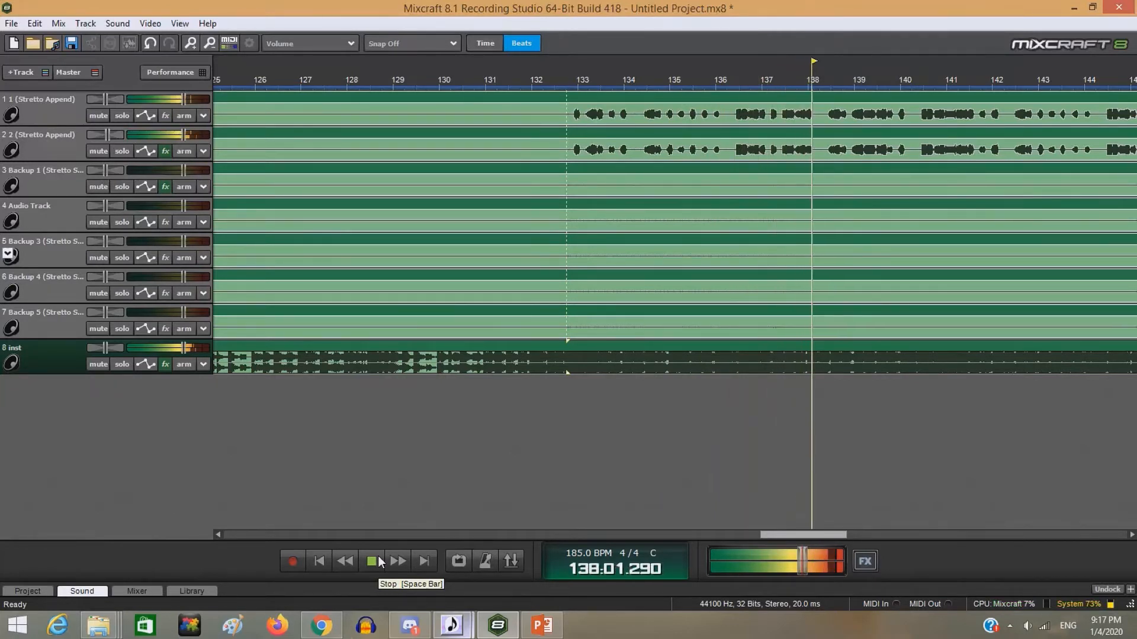
click(378, 560)
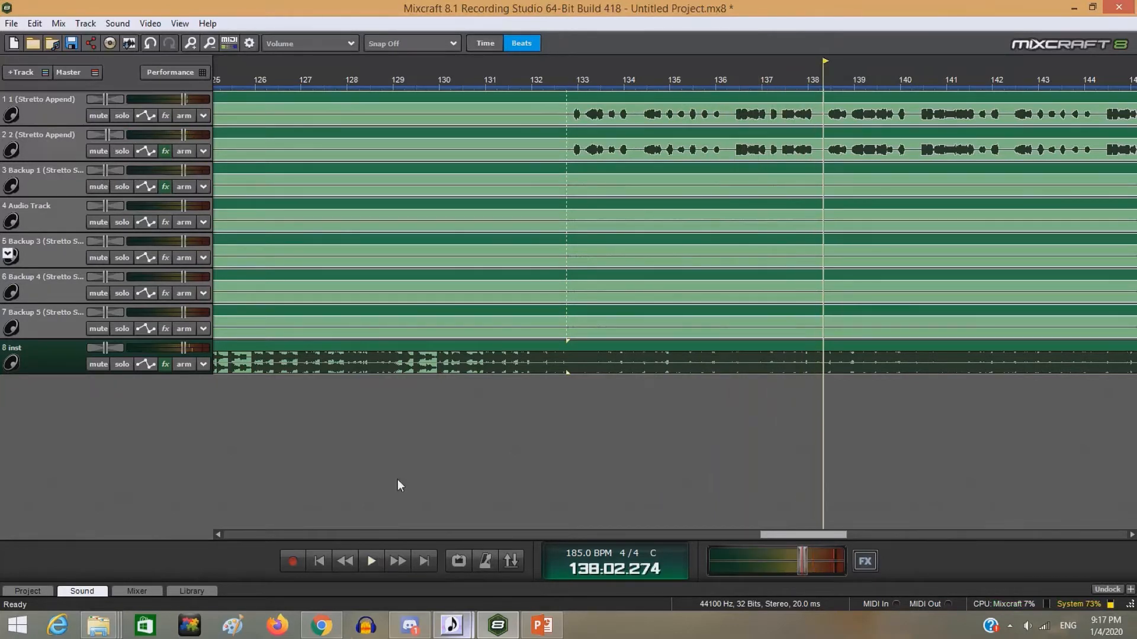
Insert two empty audio tracks above the Backup 1 track.
right_click(56, 184)
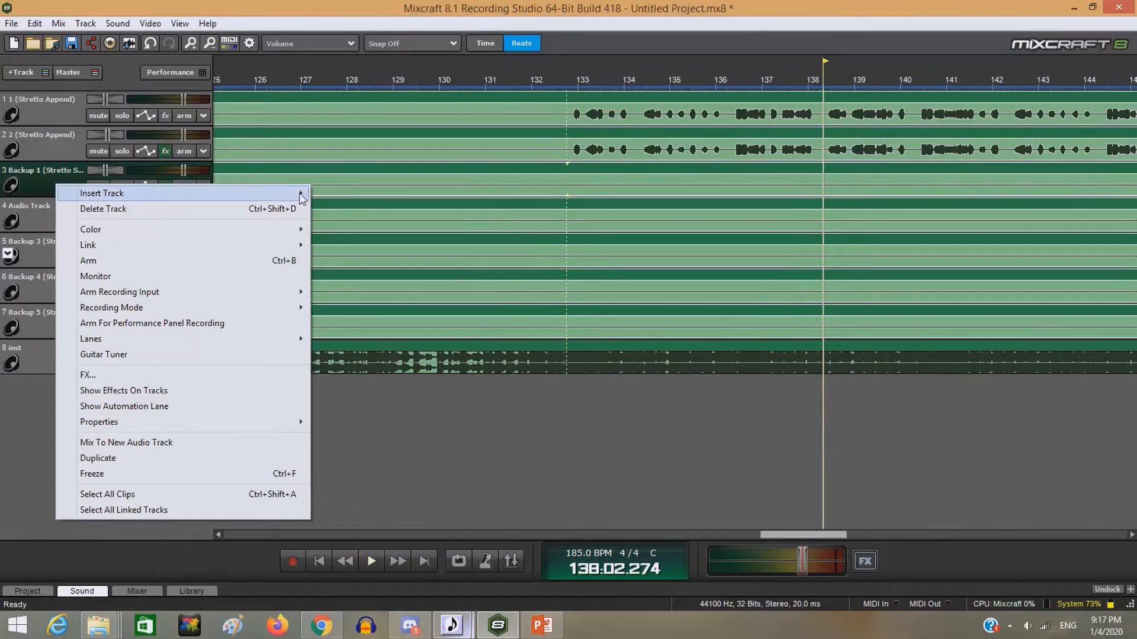
click(344, 191)
right_click(58, 190)
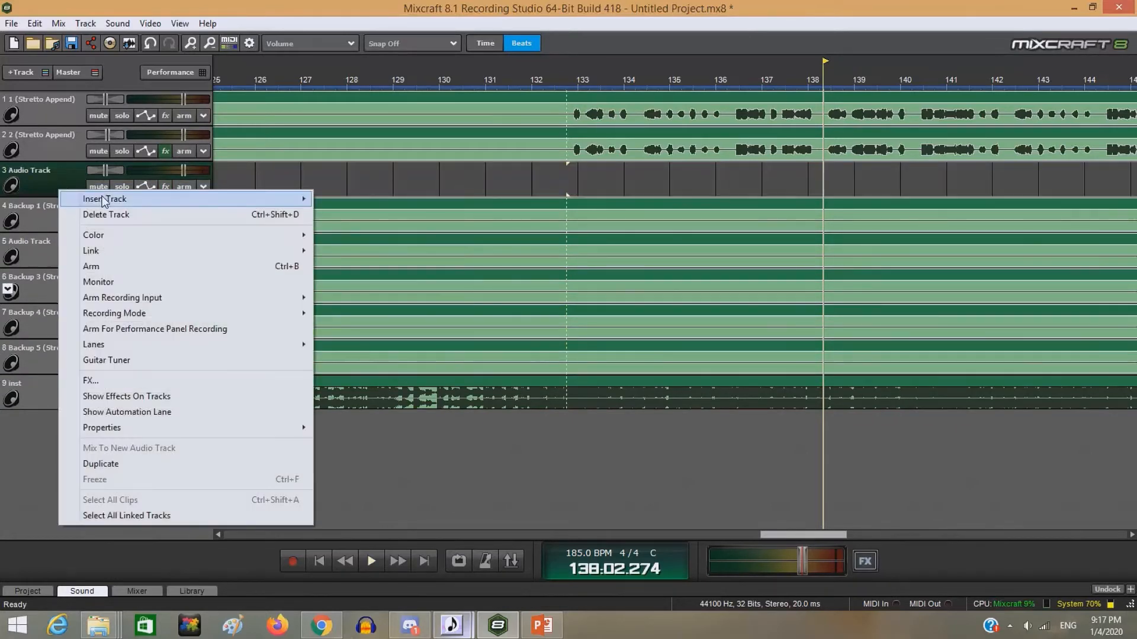
click(342, 194)
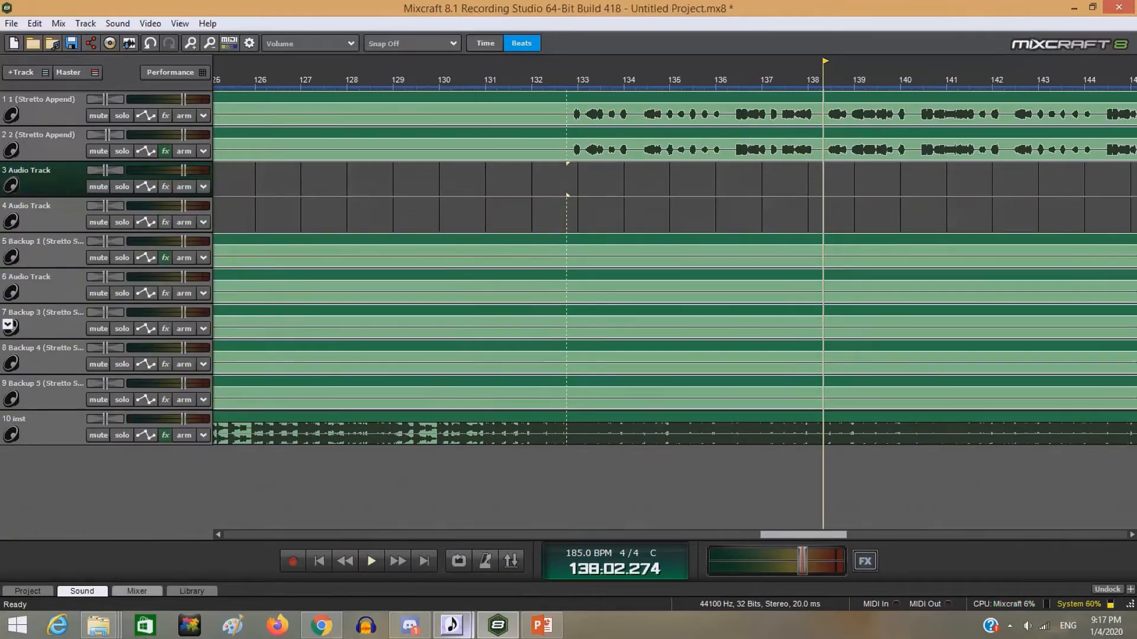
Open The Taste of Cockroach folder in File Explorer, refresh its contents, and find the Stretto Soft lead vocal files.
mouse_move(111, 636)
click(93, 545)
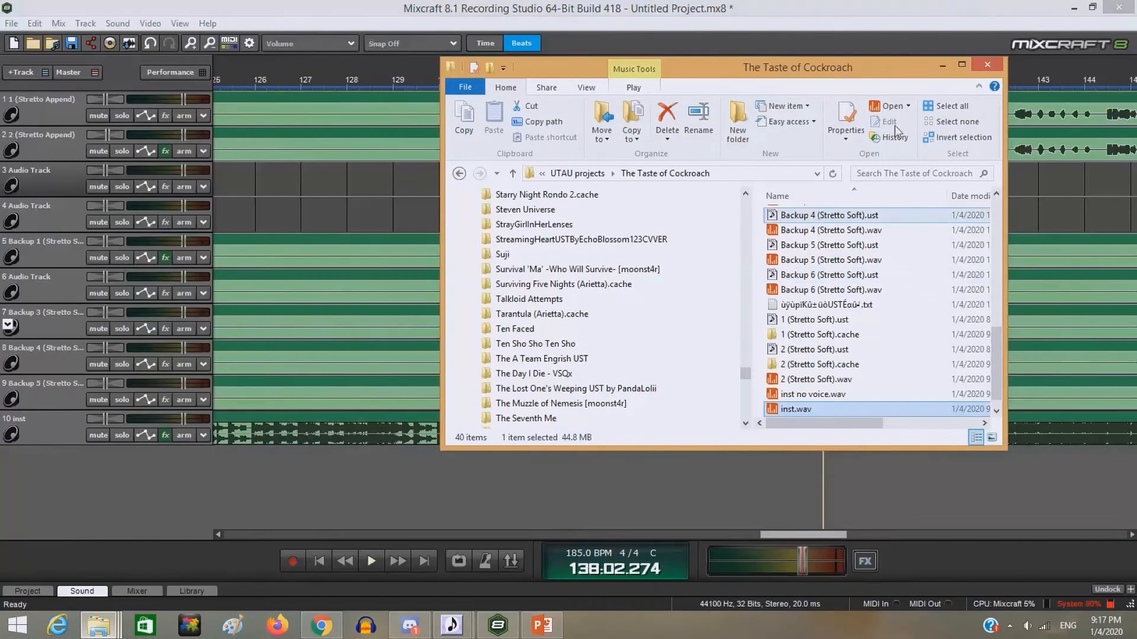
drag(996, 343, 1009, 225)
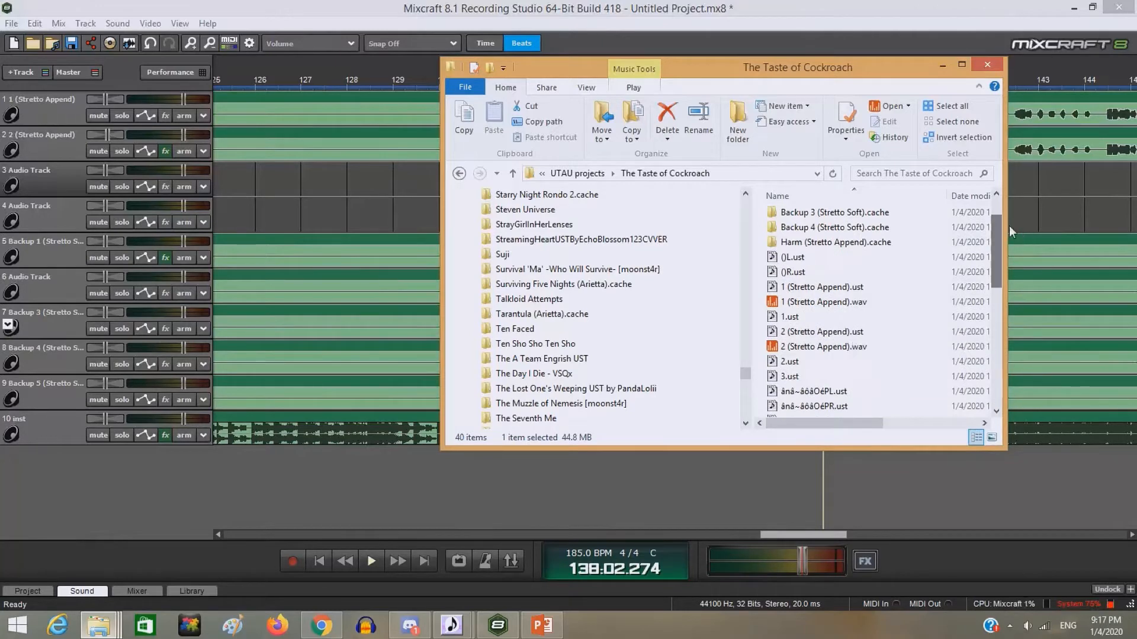
click(831, 176)
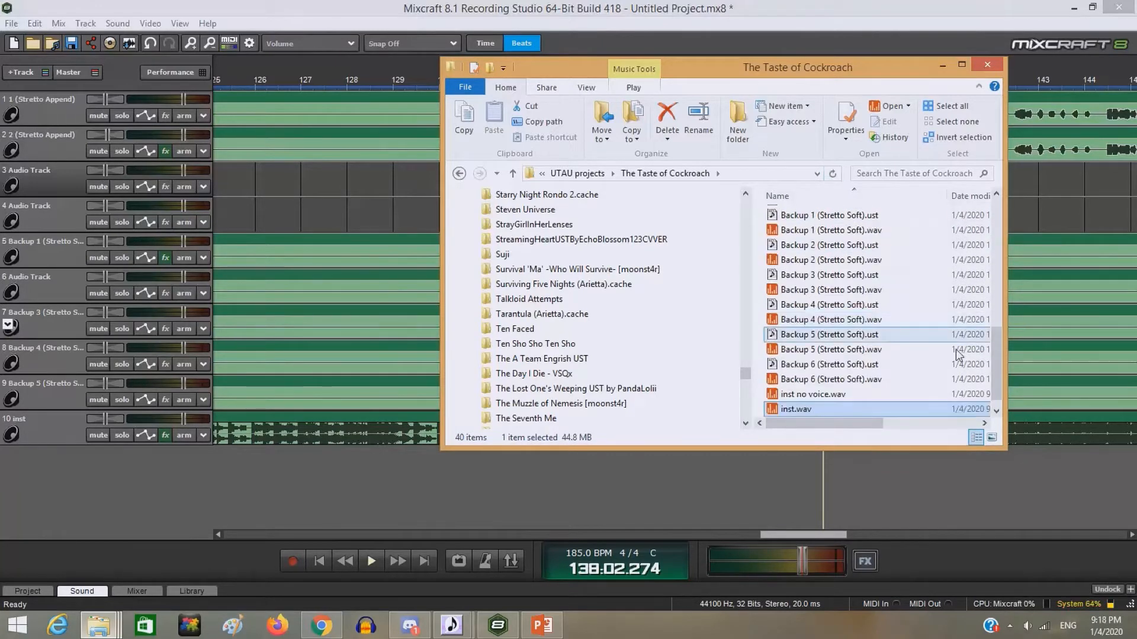
drag(996, 368, 1006, 260)
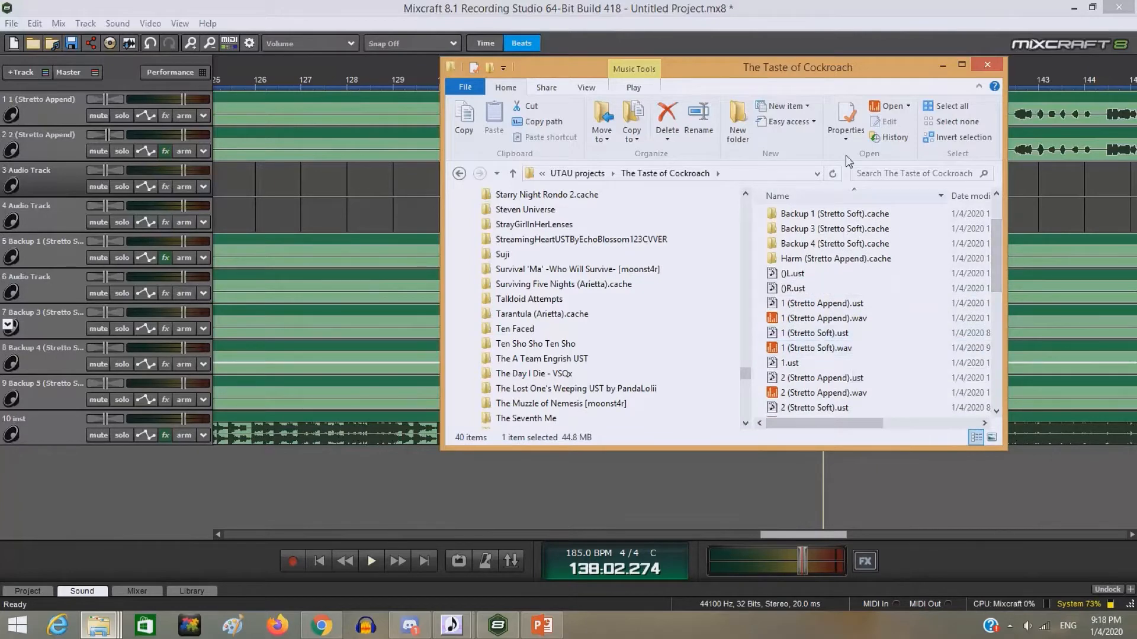
Add 1 (Stretto Soft).wav to the first empty audio track at the very start of the project.
drag(813, 74, 936, 83)
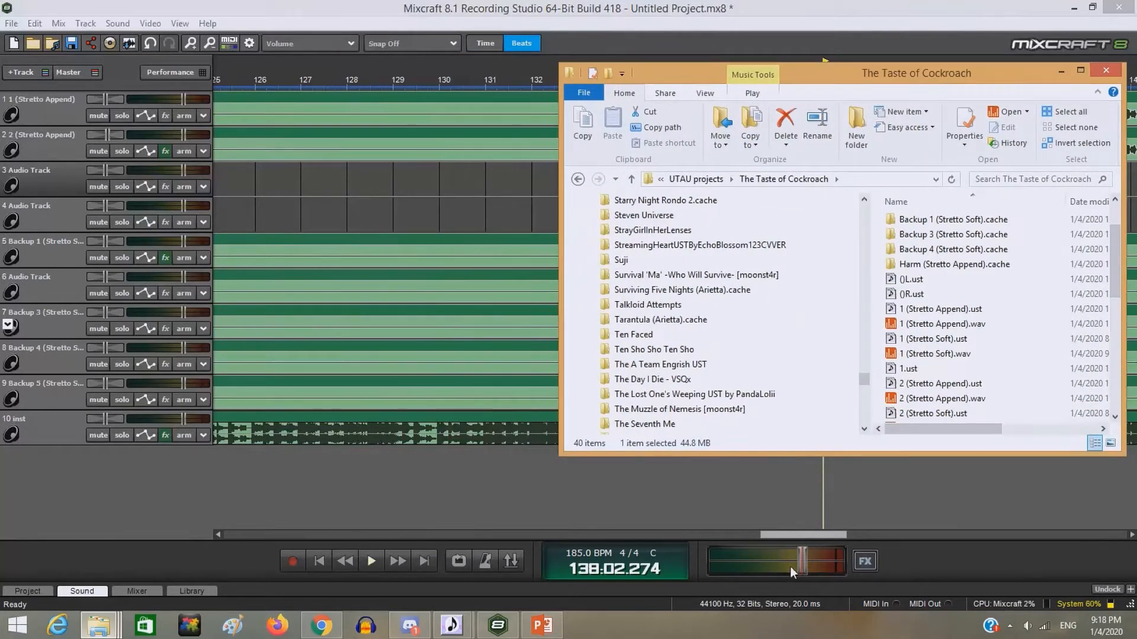
click(791, 535)
drag(791, 535, 212, 567)
mouse_move(96, 631)
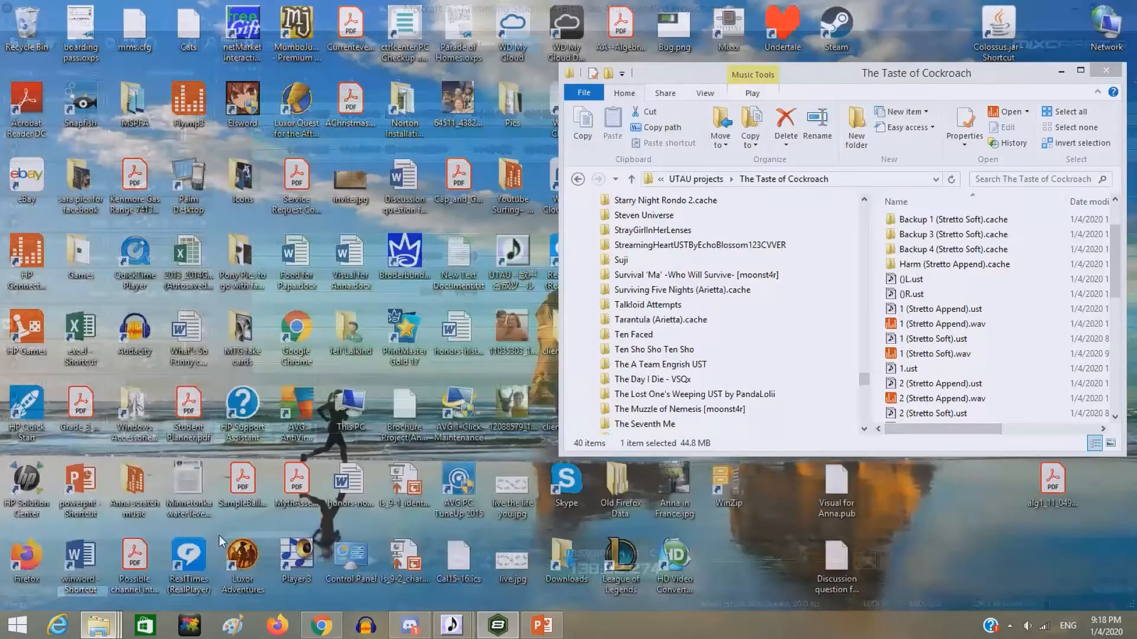
click(135, 563)
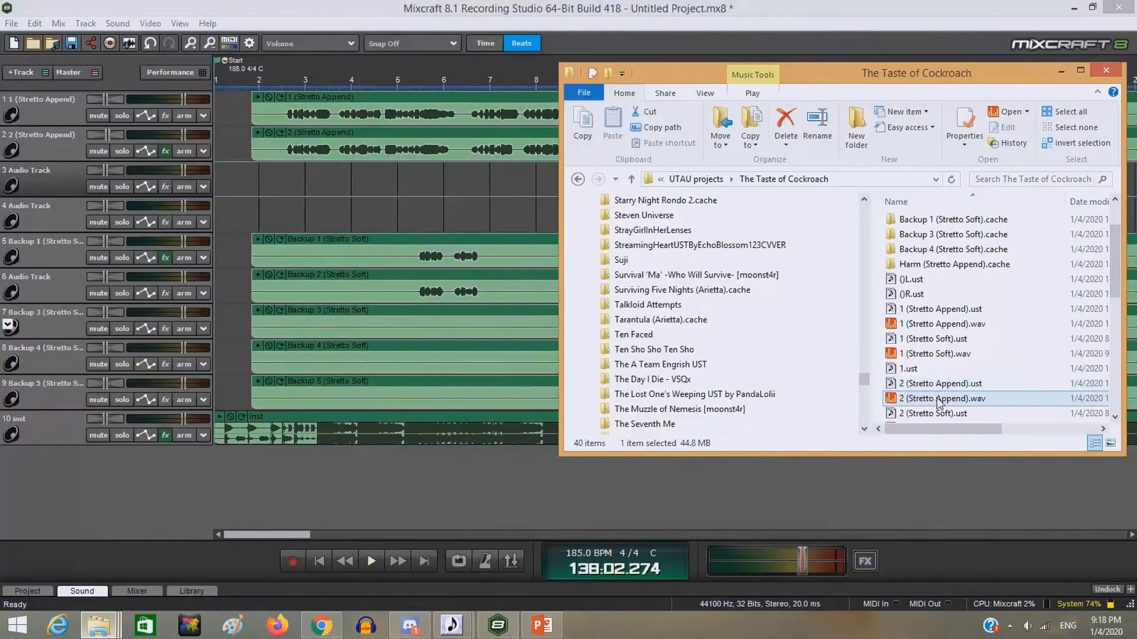
drag(935, 353, 1024, 407)
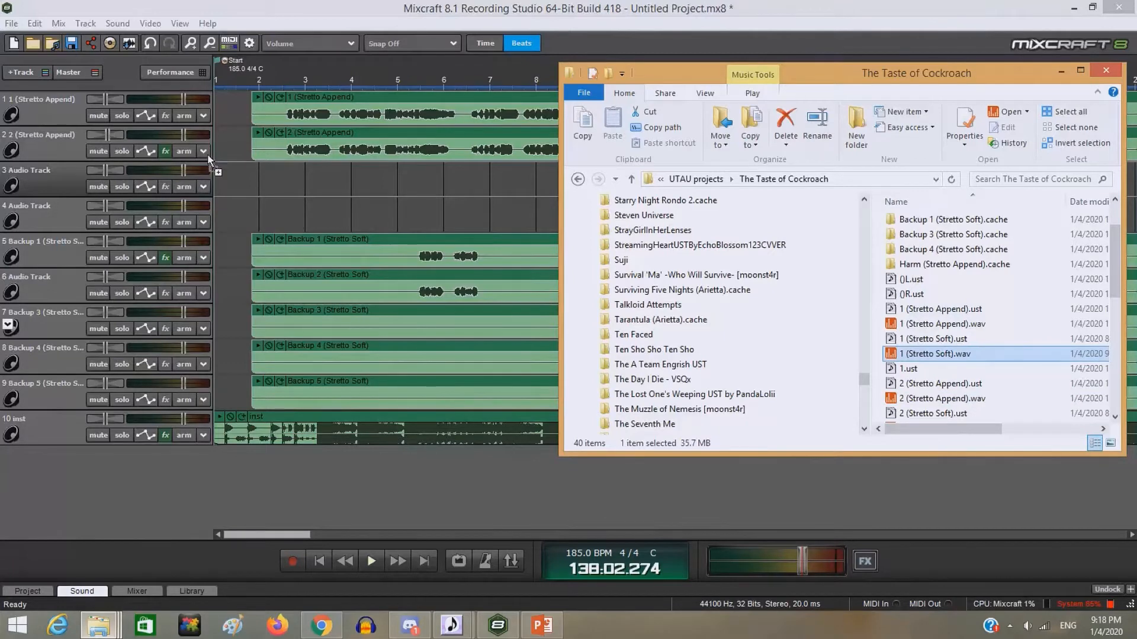
drag(214, 180, 214, 182)
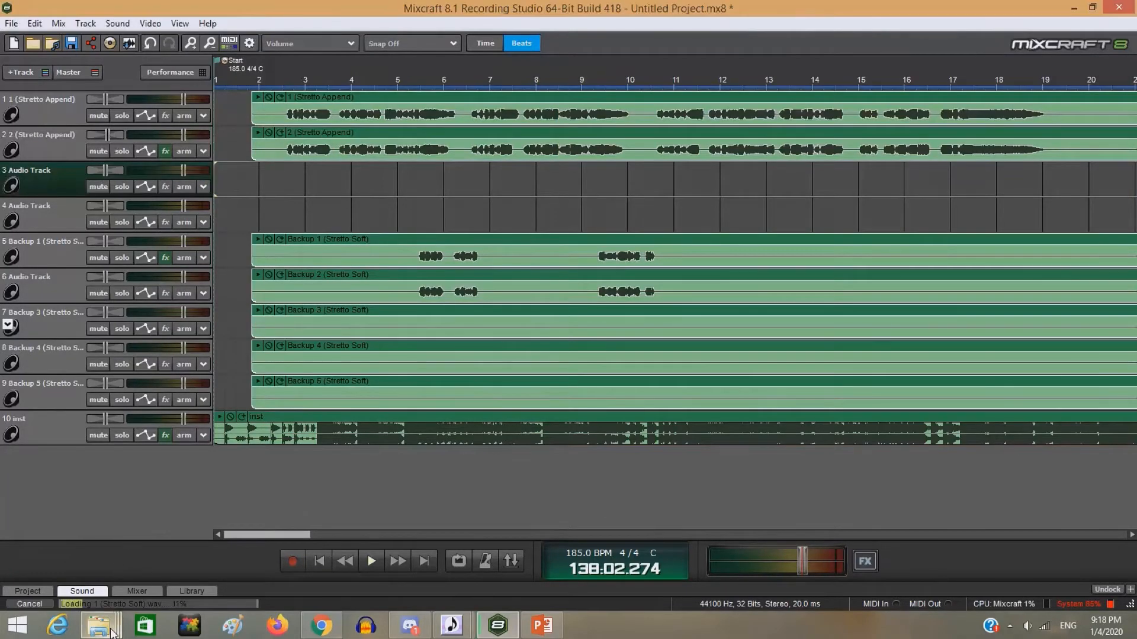
Add 2 (Stretto Soft).wav to the remaining empty audio track at the start of the project.
mouse_move(113, 633)
click(89, 550)
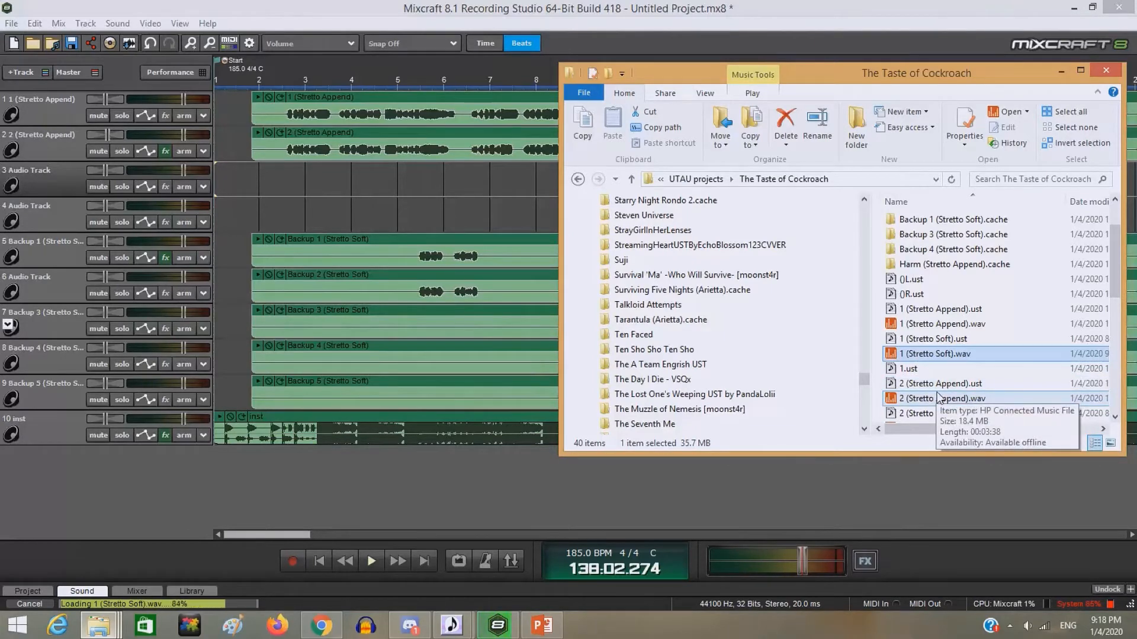
scroll(937, 399, down, 3)
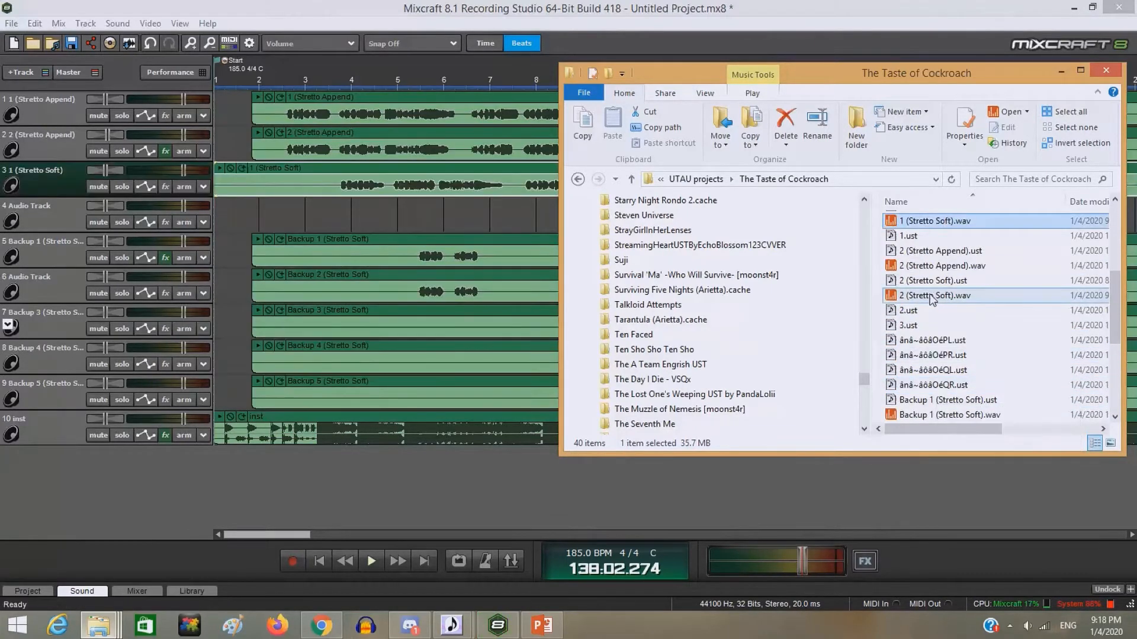
drag(932, 299, 591, 483)
drag(240, 180, 214, 205)
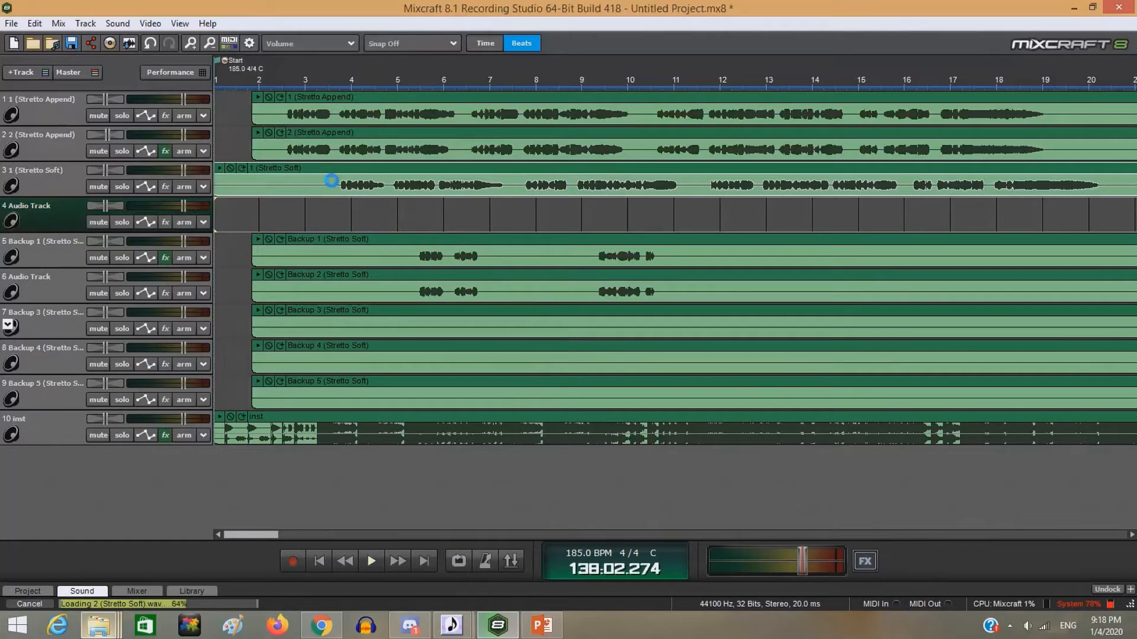
Set snapping to Snap To Grid and split both Stretto Soft lead clips at measure 3, beat 4, just before the vocals begin.
click(410, 42)
click(396, 77)
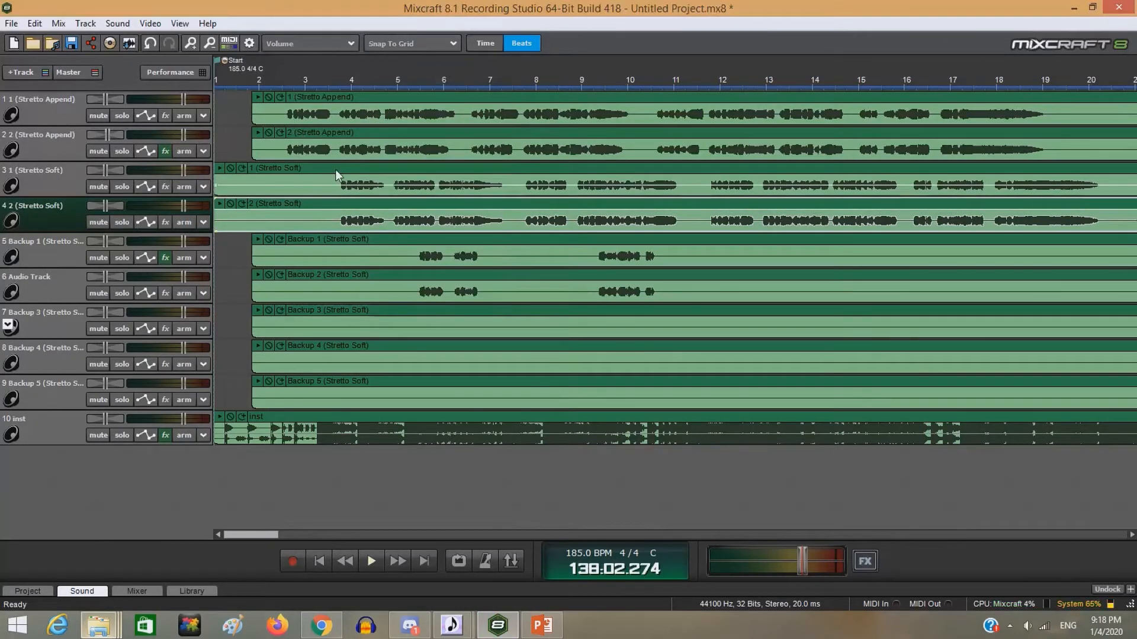
click(335, 169)
right_click(339, 201)
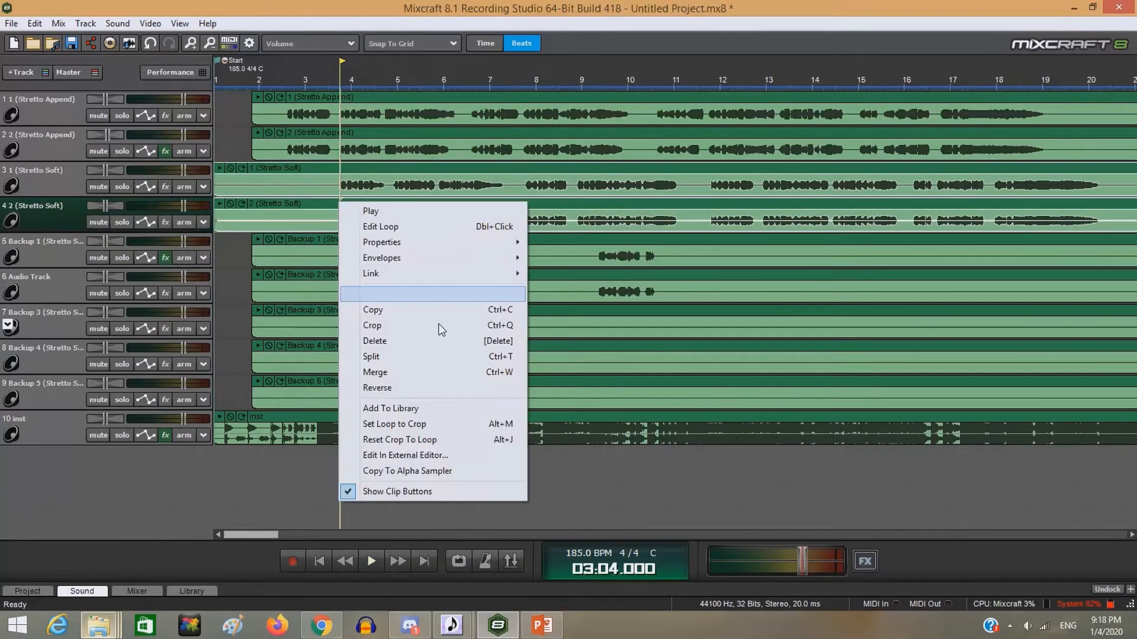
click(421, 361)
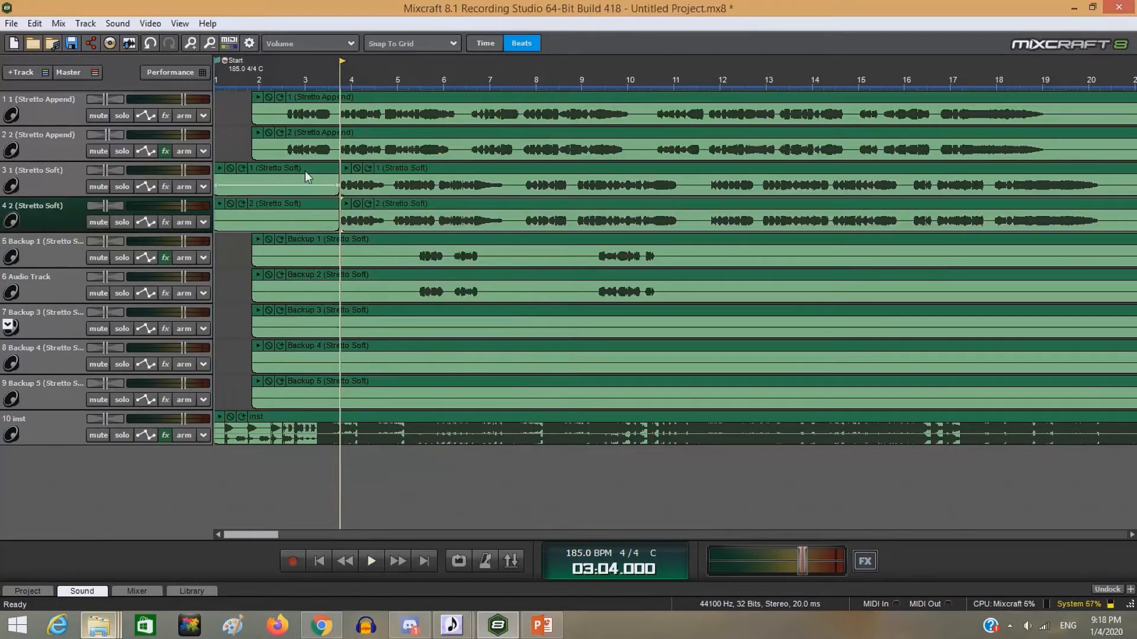
Delete the silent leading pieces of both split Stretto Soft lead clips.
right_click(305, 170)
click(290, 201)
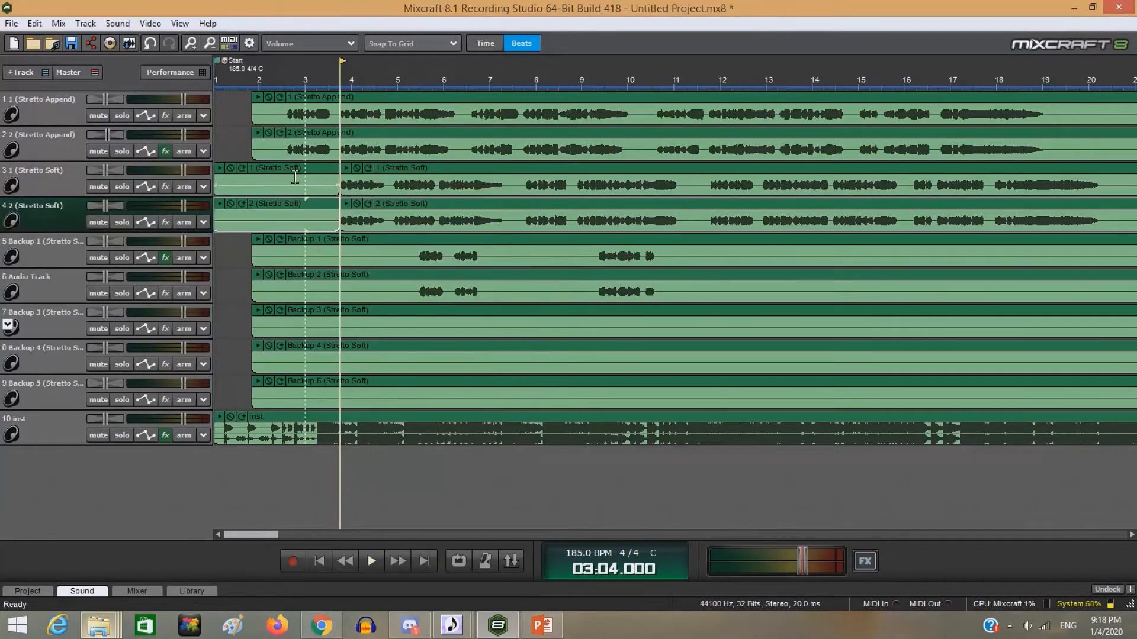
right_click(296, 170)
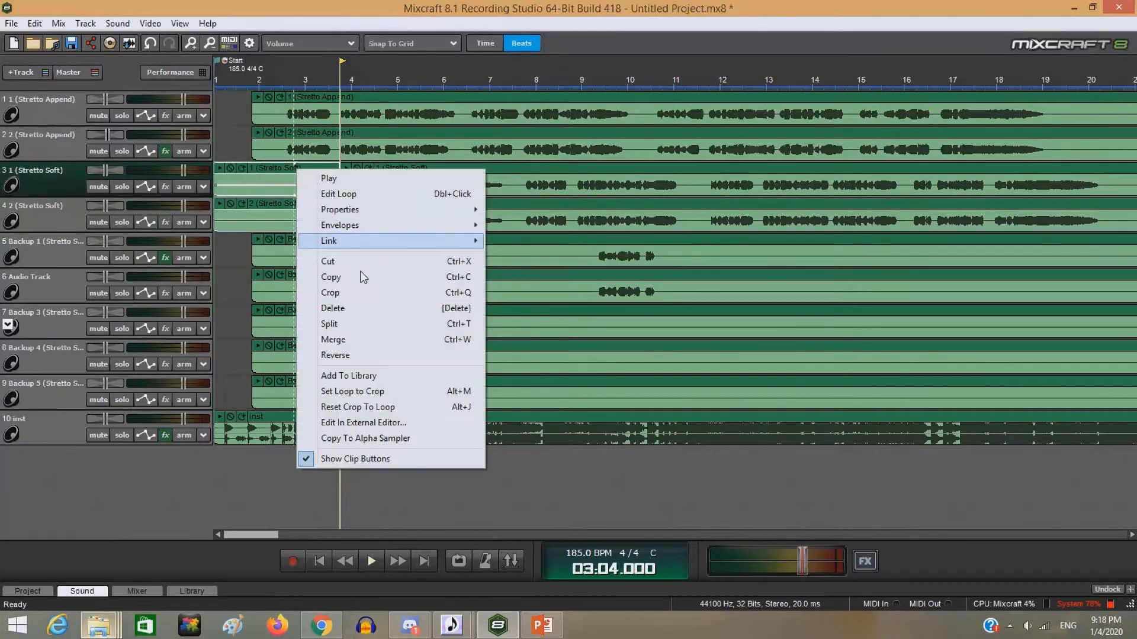
click(356, 308)
Turn snapping off and move both Stretto Soft lead clips earlier to line up with the Stretto Append vocals in measure 2.
click(407, 40)
click(410, 62)
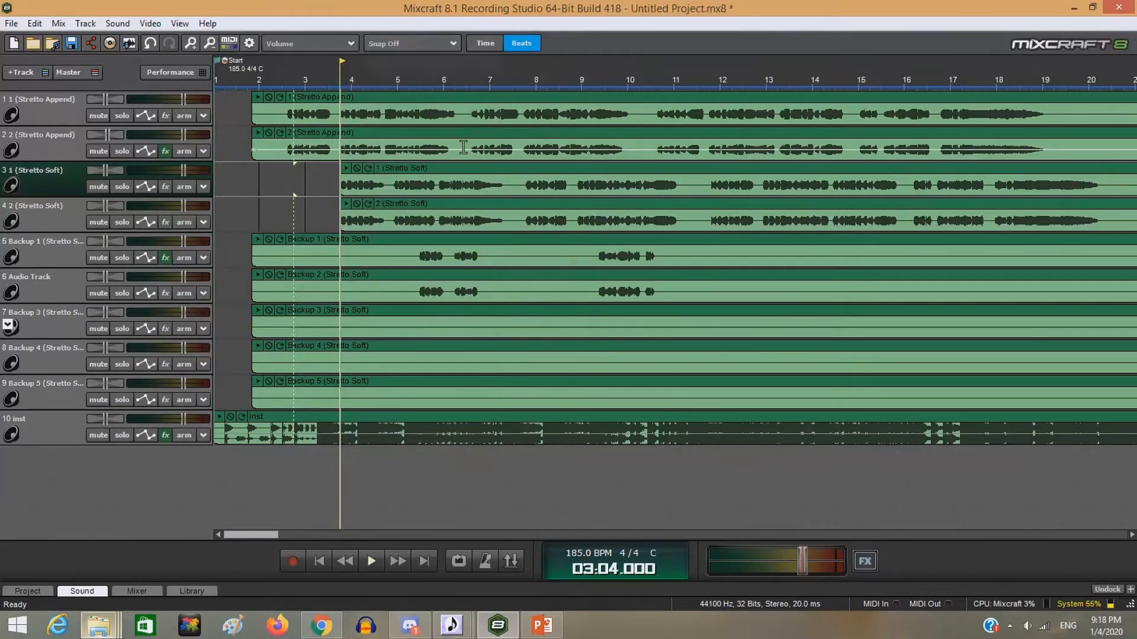
click(461, 208)
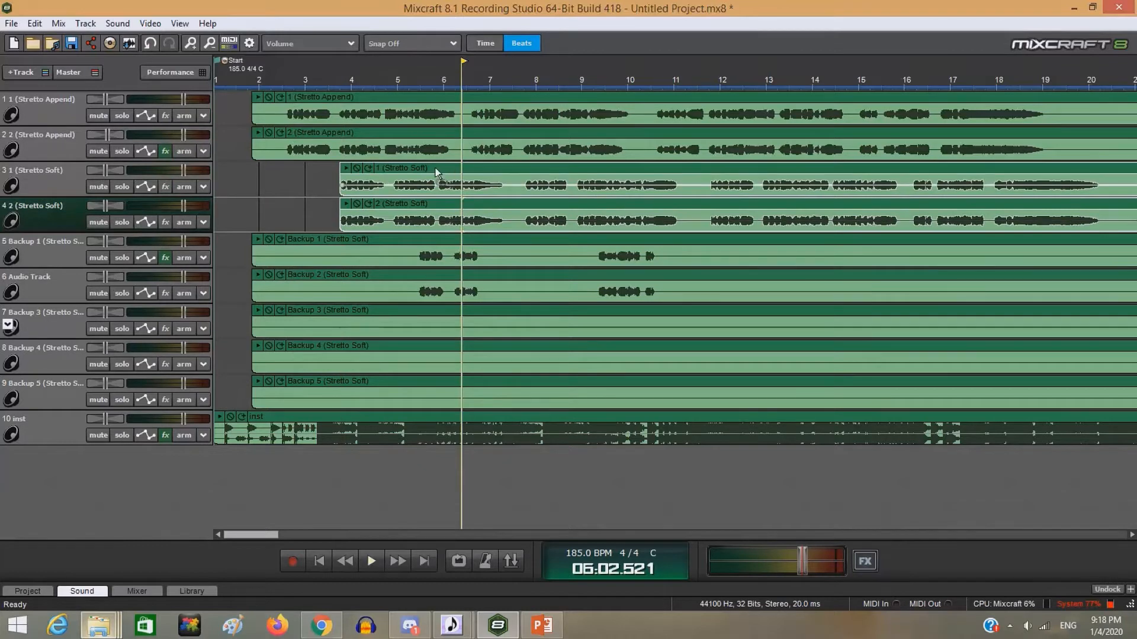
drag(437, 173, 382, 172)
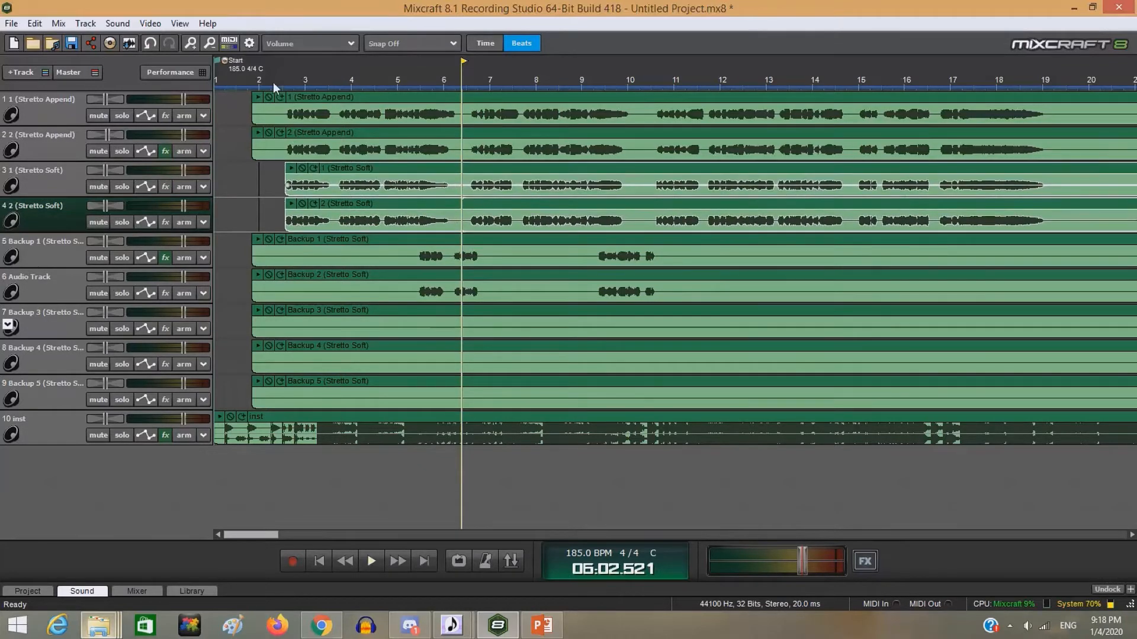
Play the mix from the vocal entry in measure 2 while nudging the two Stretto Soft lead clips into time.
click(285, 74)
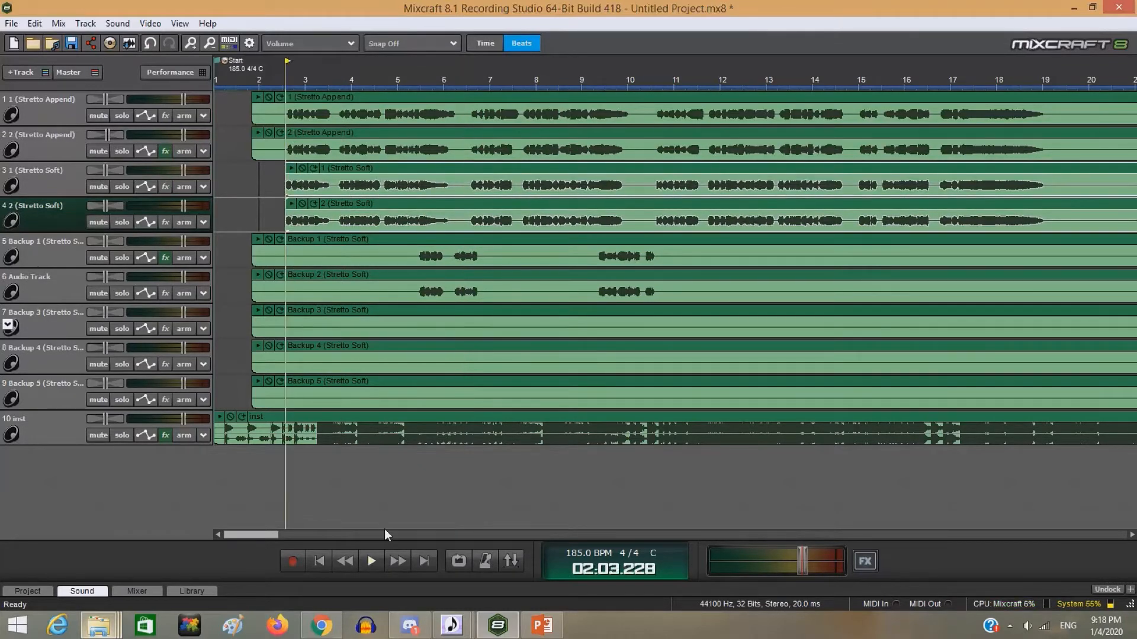
click(372, 561)
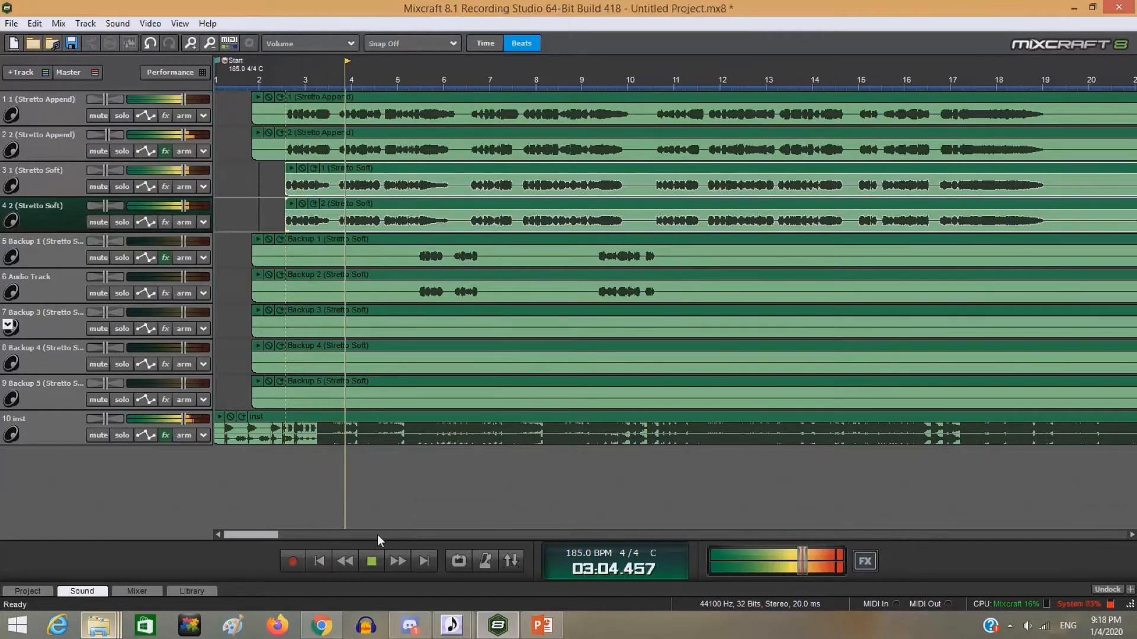
drag(392, 165, 390, 166)
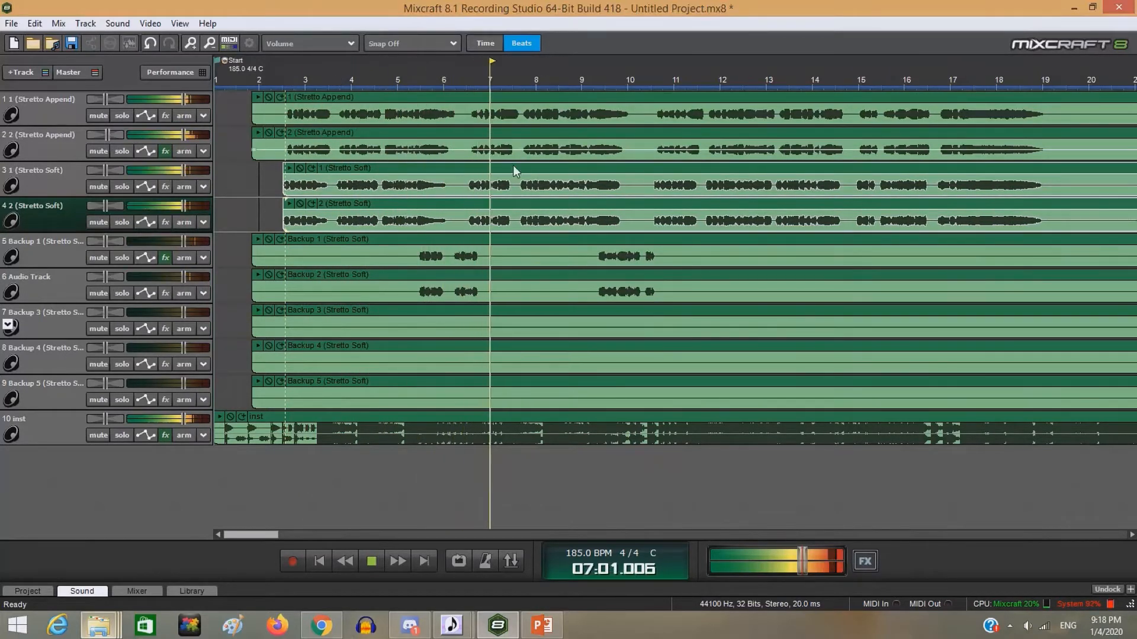
drag(501, 168, 506, 170)
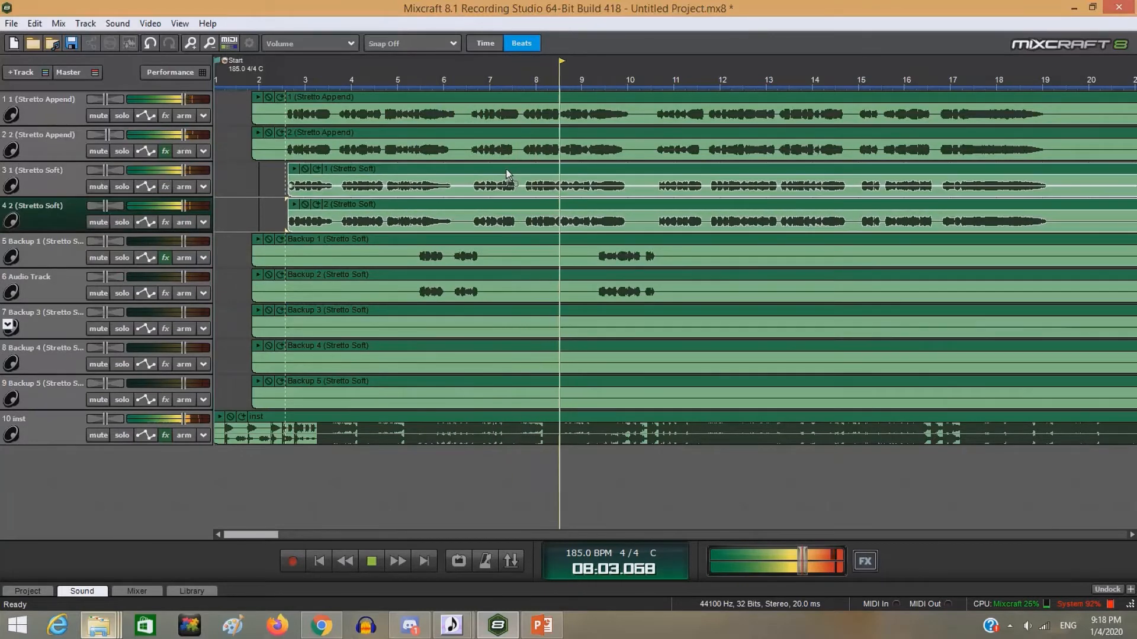
Stop playback, shift both Stretto Soft lead clips slightly earlier to match the Append waveforms, and place the playhead just before measure 8.
scroll(506, 171, up, 4)
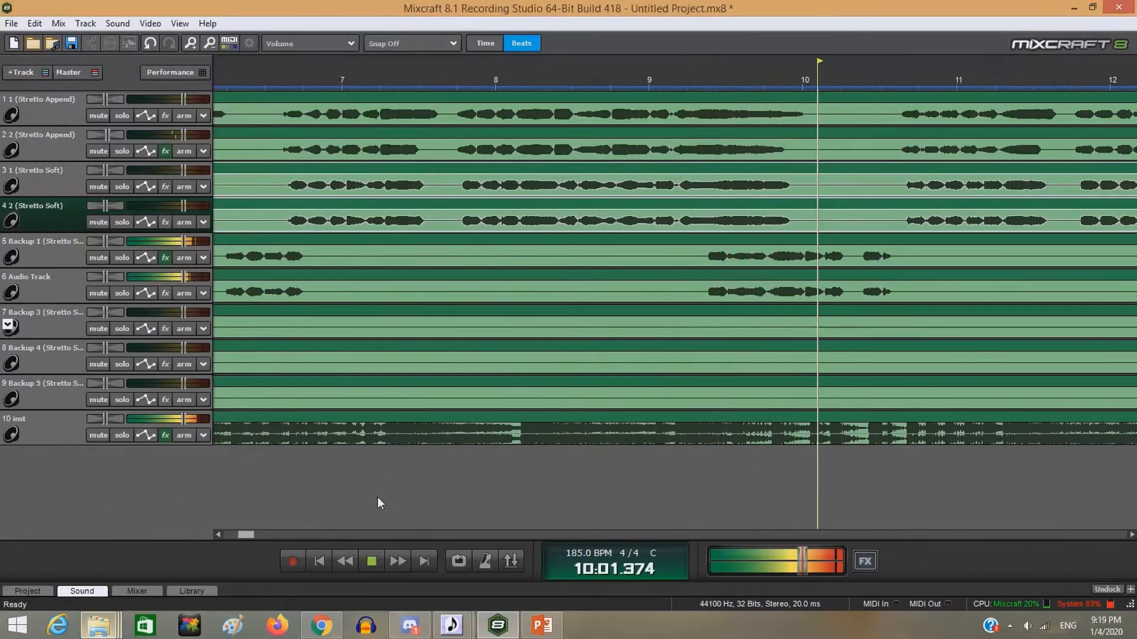
key(space)
drag(474, 173, 470, 174)
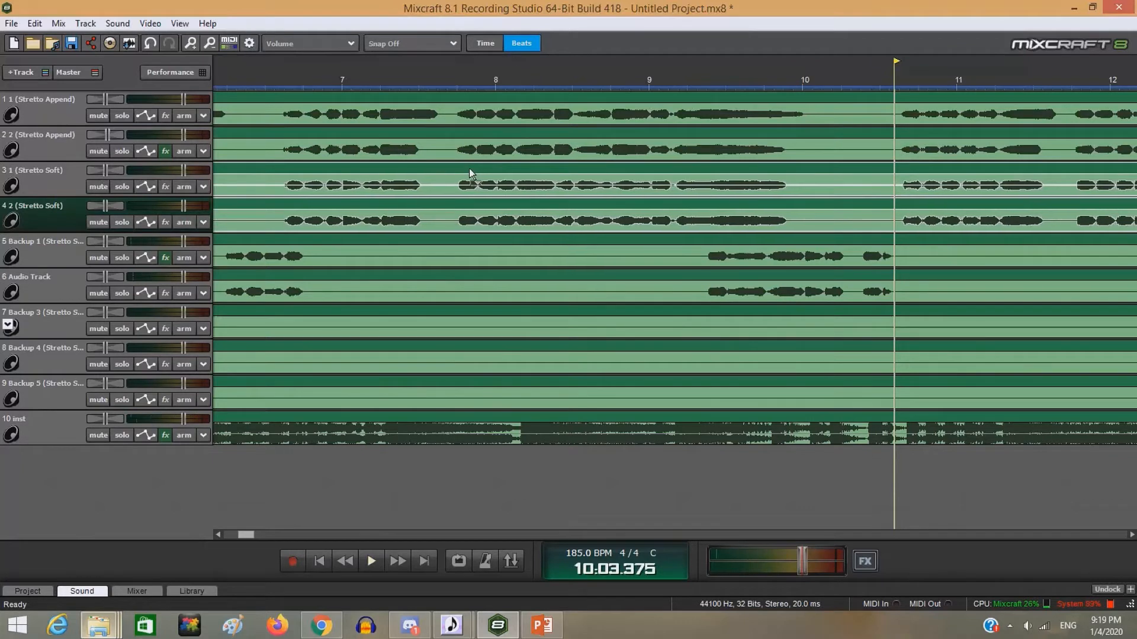
click(452, 81)
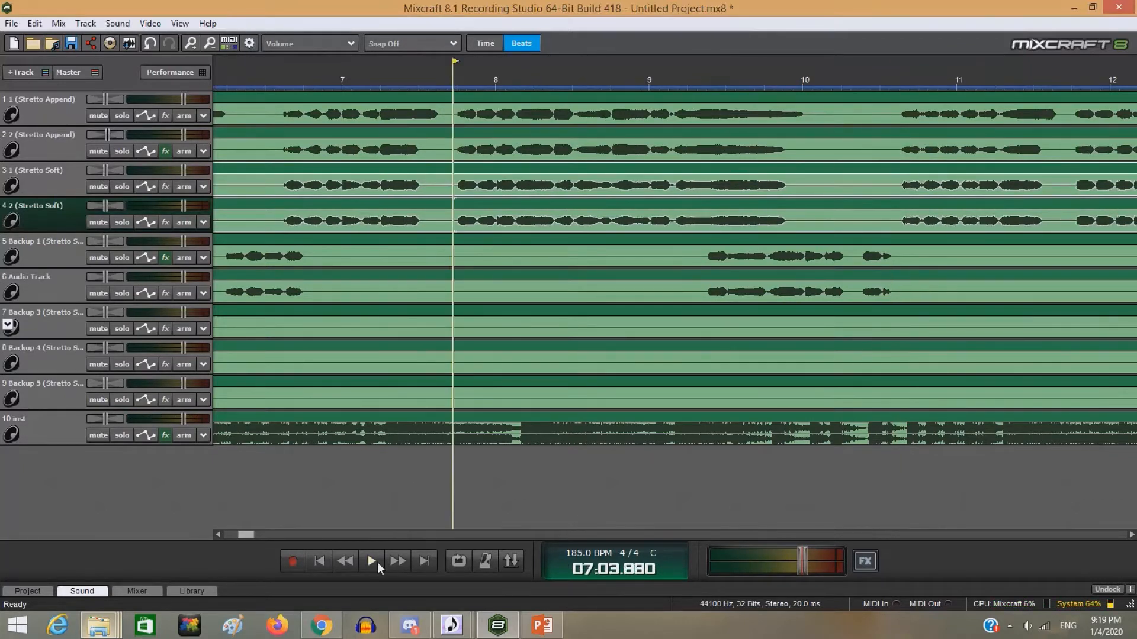
Play the mix from just before measure 8 and again from just before measure 133 to check the vocal alignment.
click(371, 560)
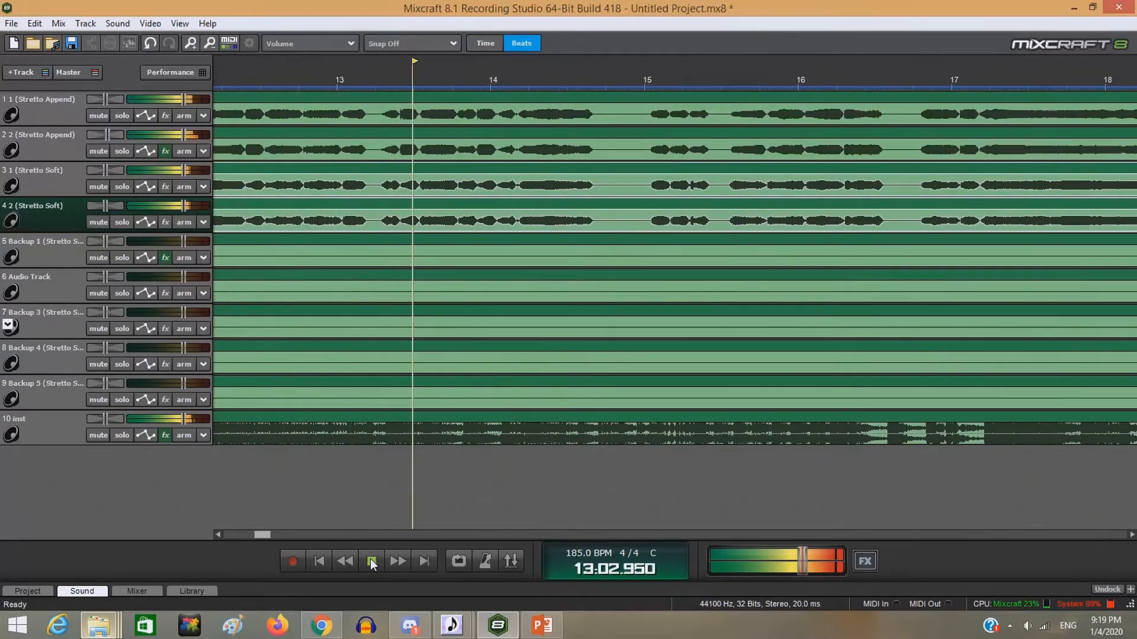
click(372, 561)
scroll(581, 317, down, 4)
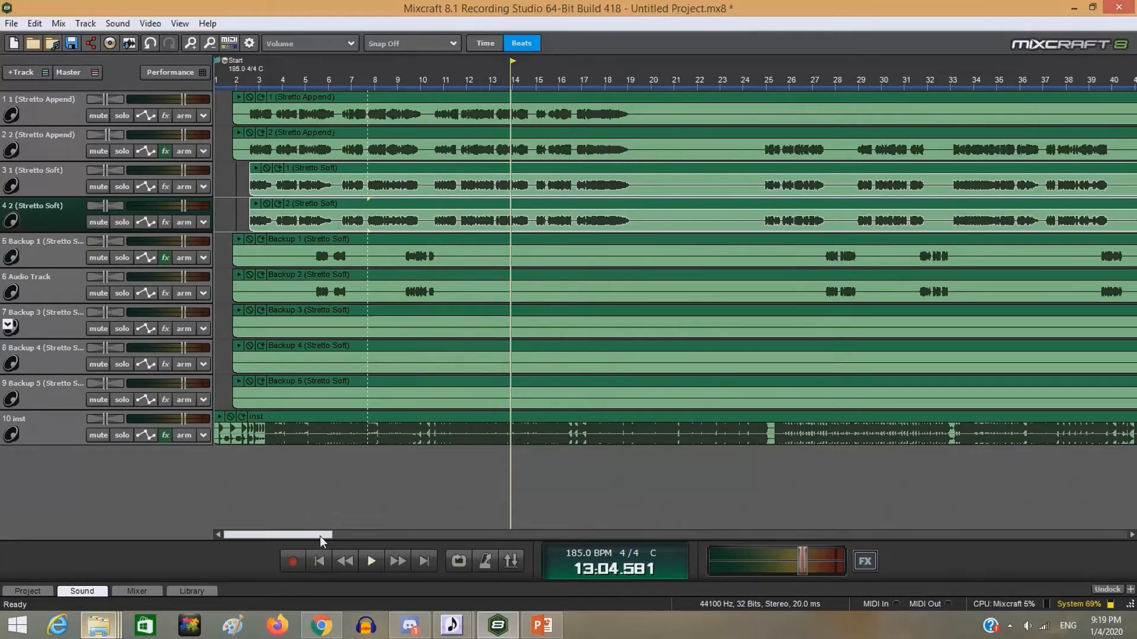
drag(320, 535, 484, 489)
scroll(511, 470, right, 10)
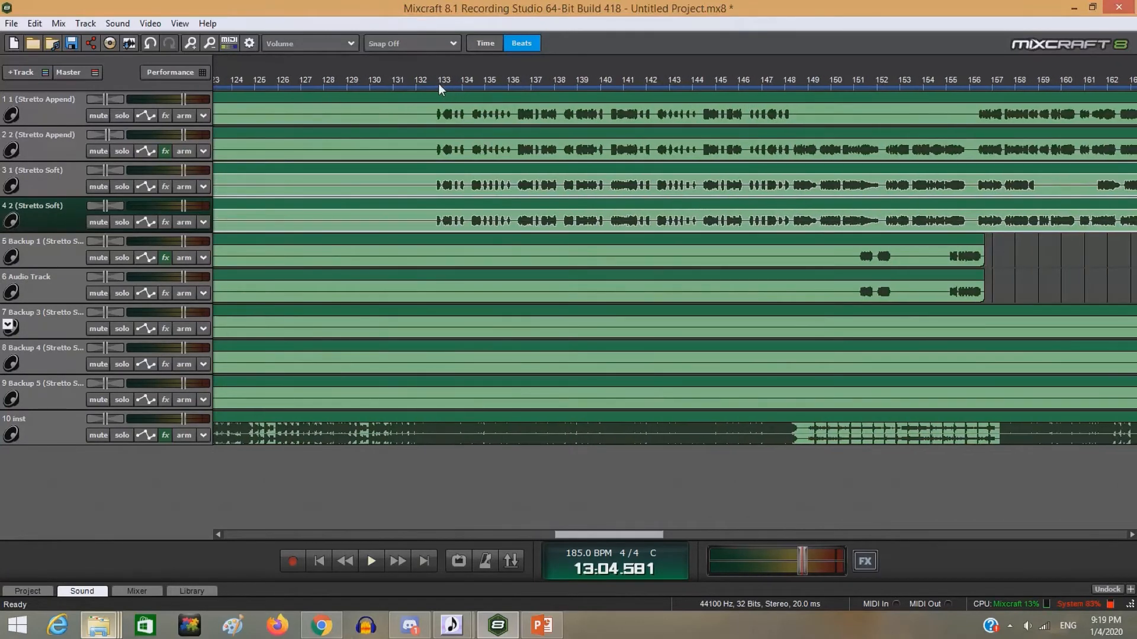
click(438, 84)
click(432, 83)
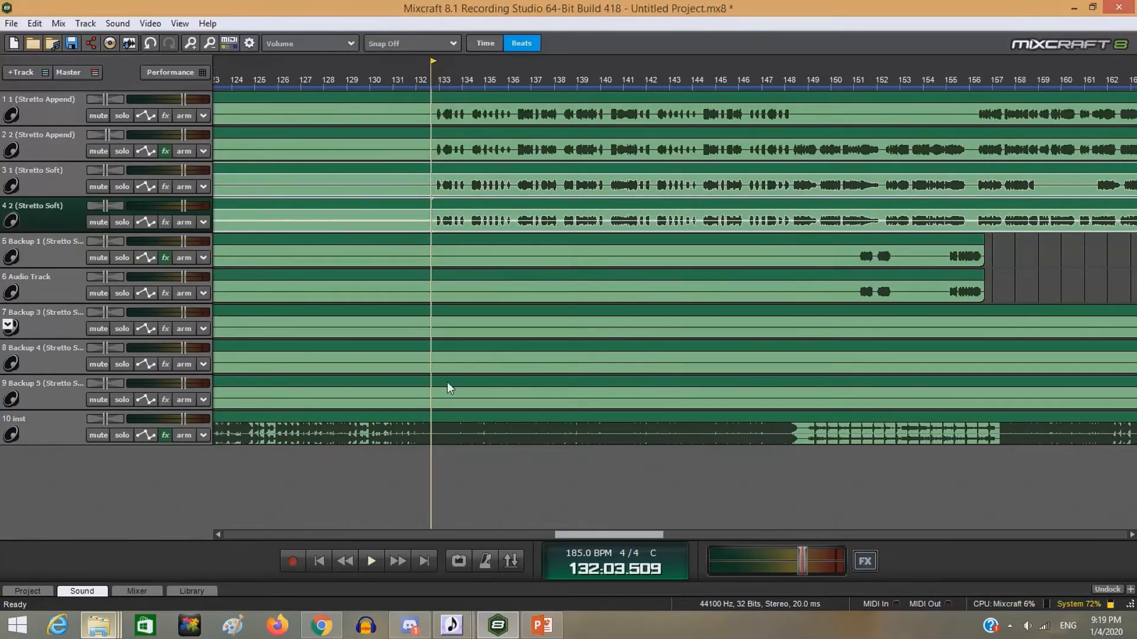
click(373, 561)
scroll(500, 424, up, 2)
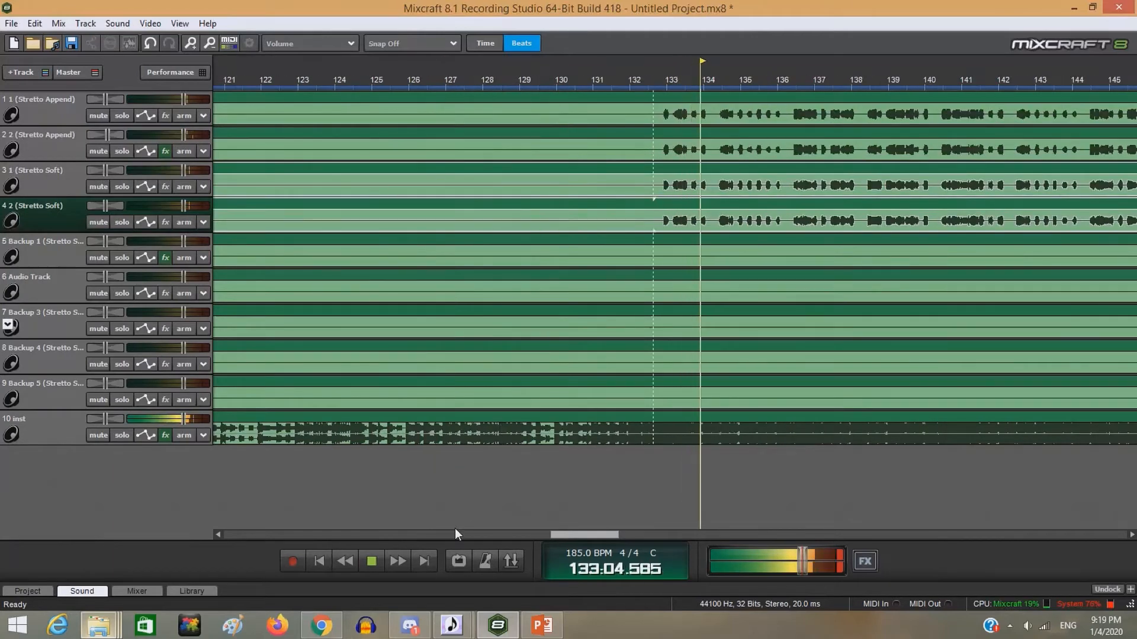
click(371, 562)
Set snapping to Grid and place the edit position on the 1 (Stretto Soft) clip just before measure 133.
click(436, 41)
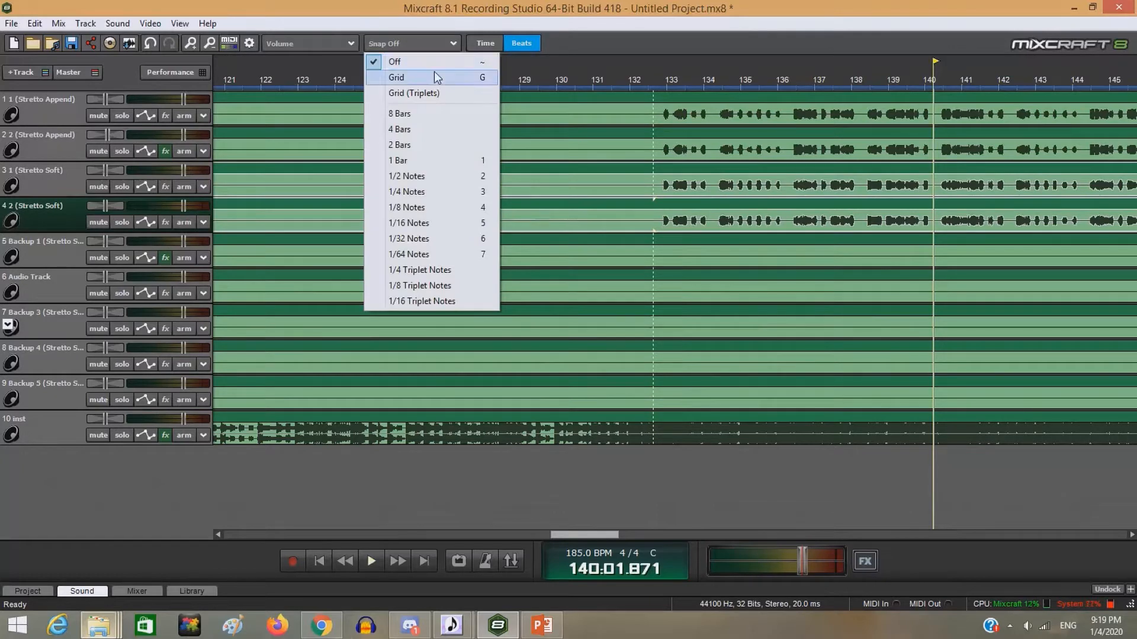
click(436, 77)
click(649, 178)
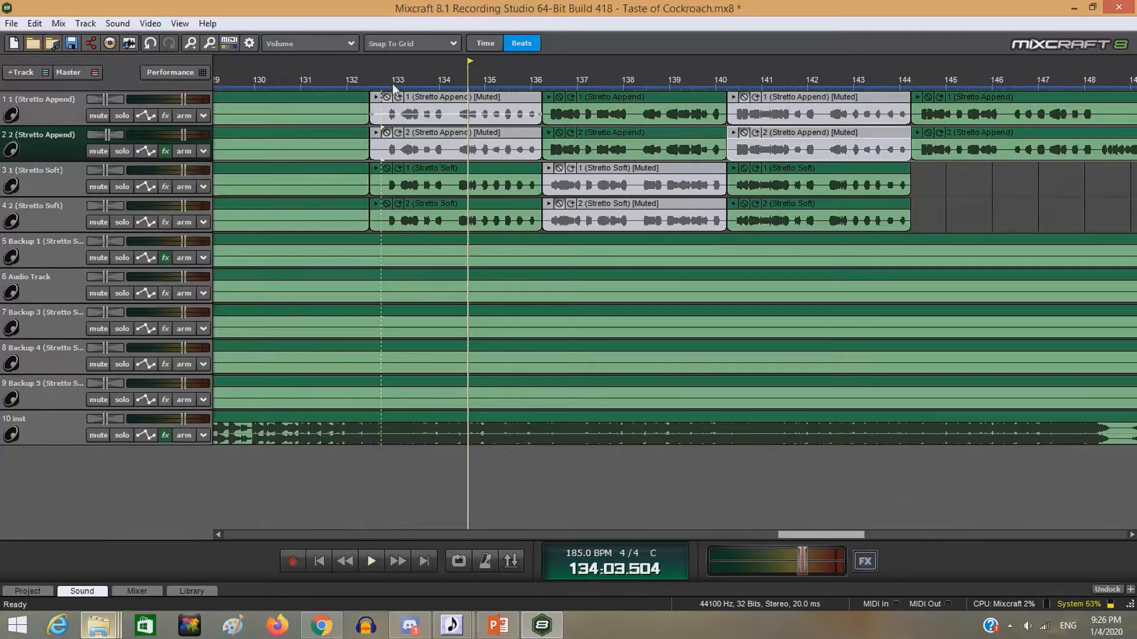
Play the alternating Append and Soft clips from before measure 133 and add an effect to the 2 (Stretto Soft) track.
click(379, 72)
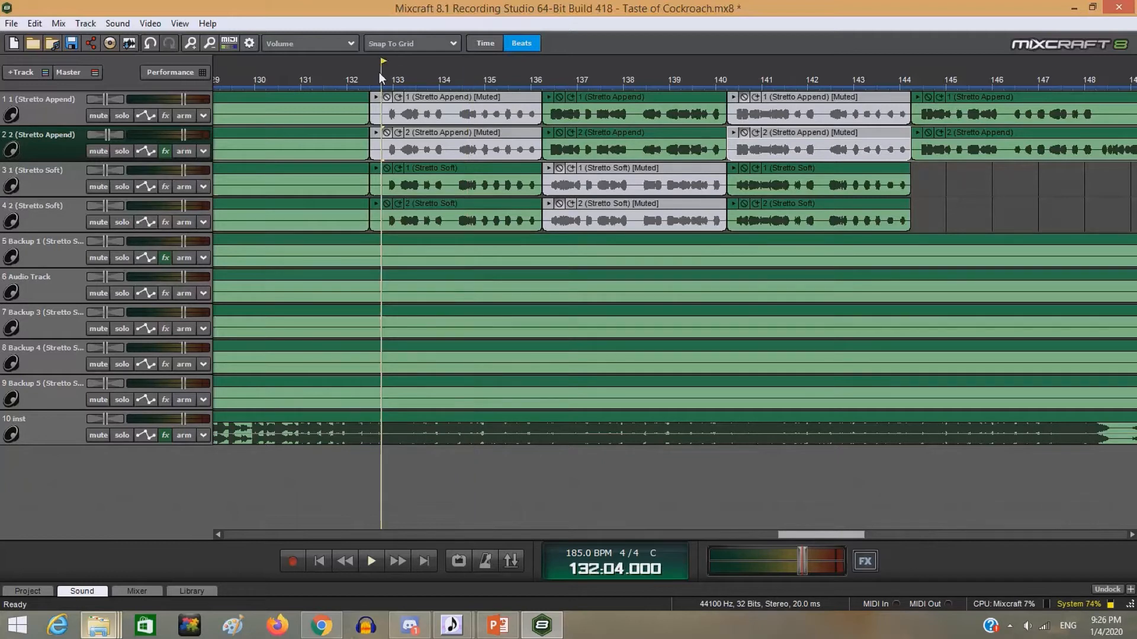
click(370, 561)
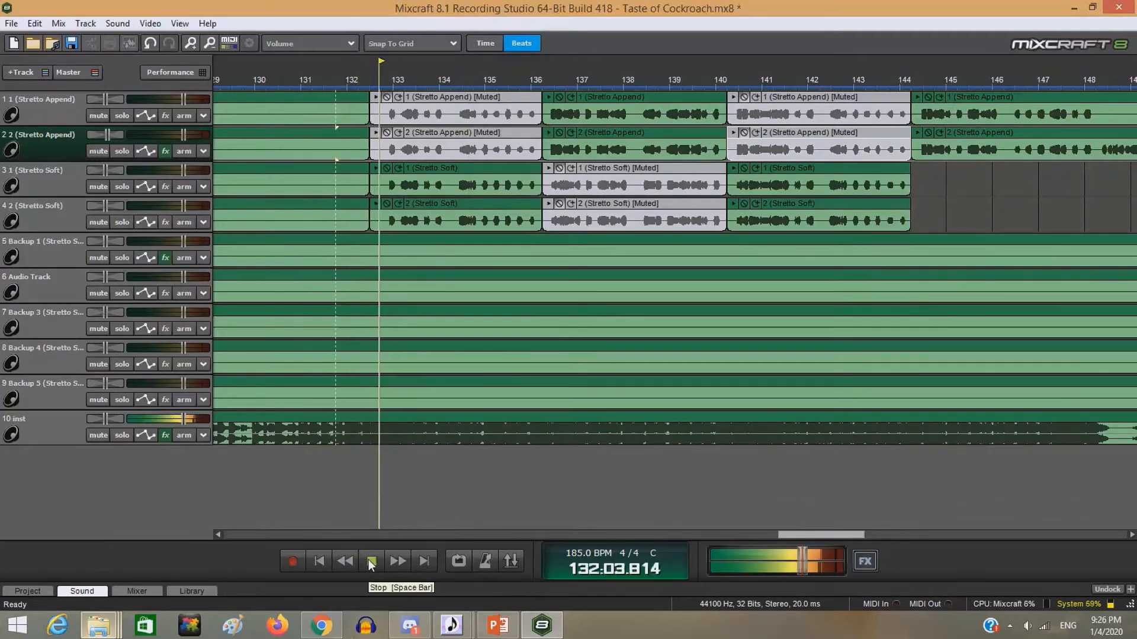
click(166, 223)
click(393, 245)
click(345, 391)
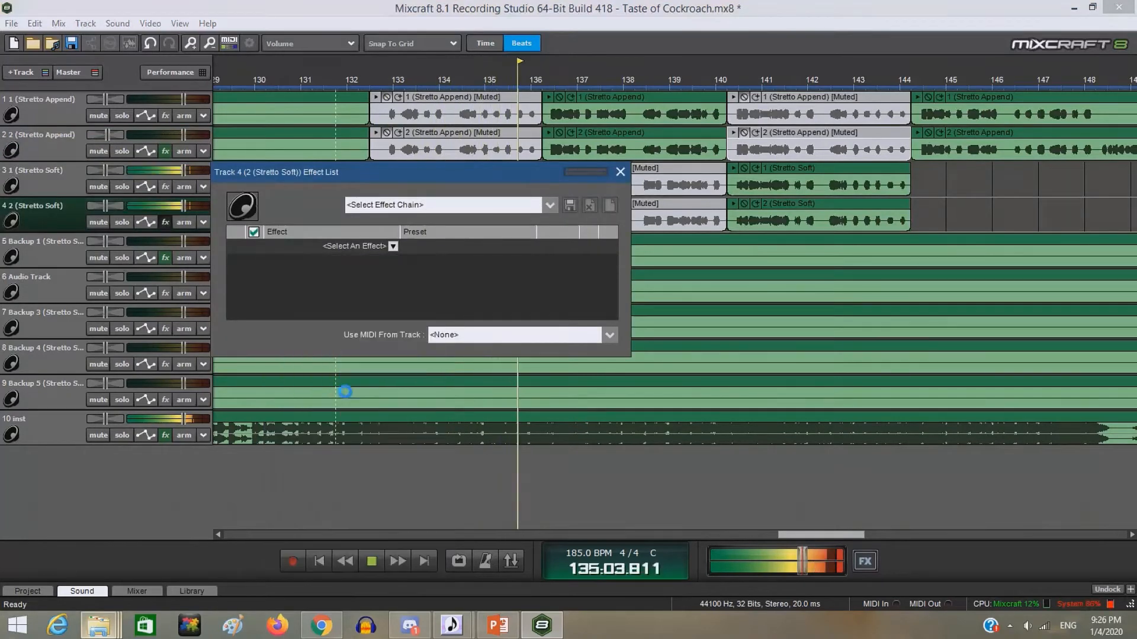
click(620, 173)
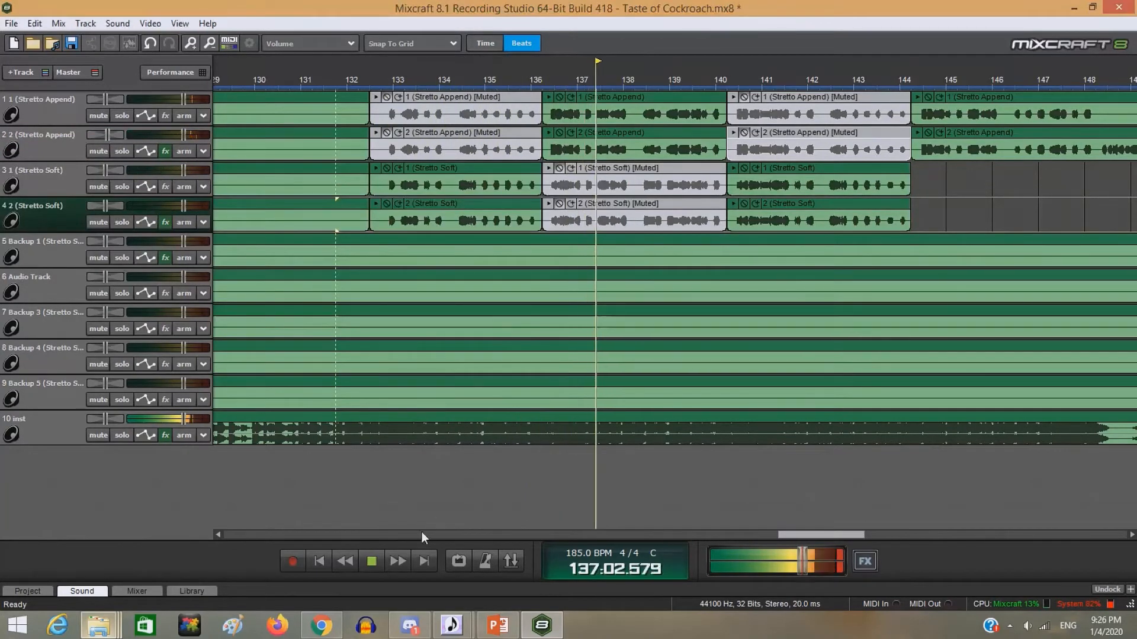
click(371, 561)
Delete the long Stretto Soft clips on tracks 3 and 4 that lie before measure 133.
scroll(397, 211, down, 4)
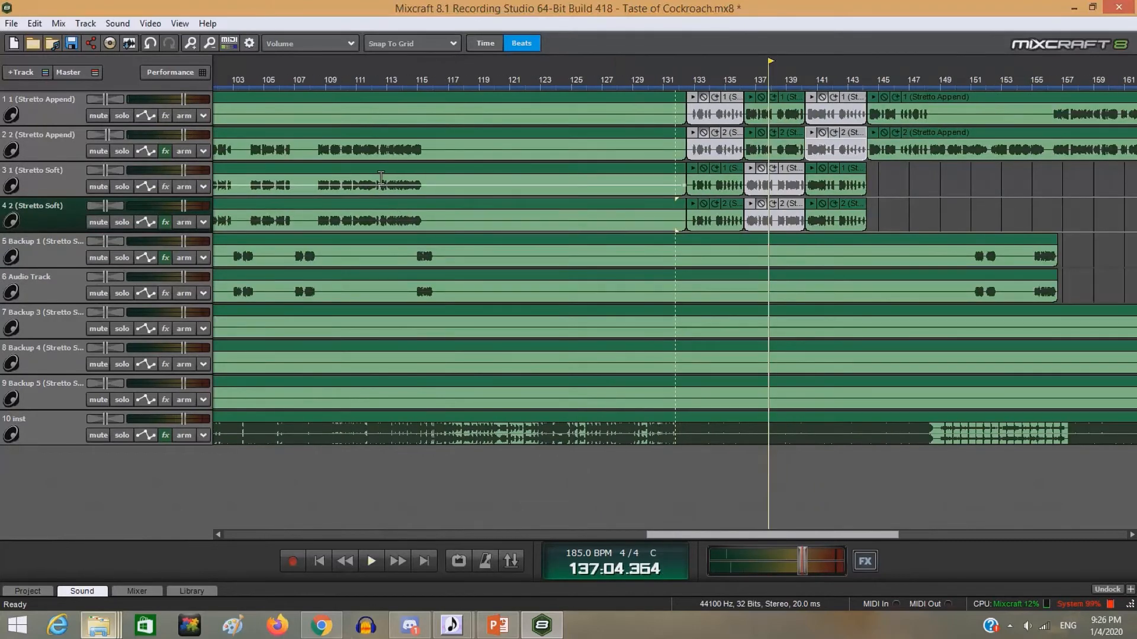
click(382, 178)
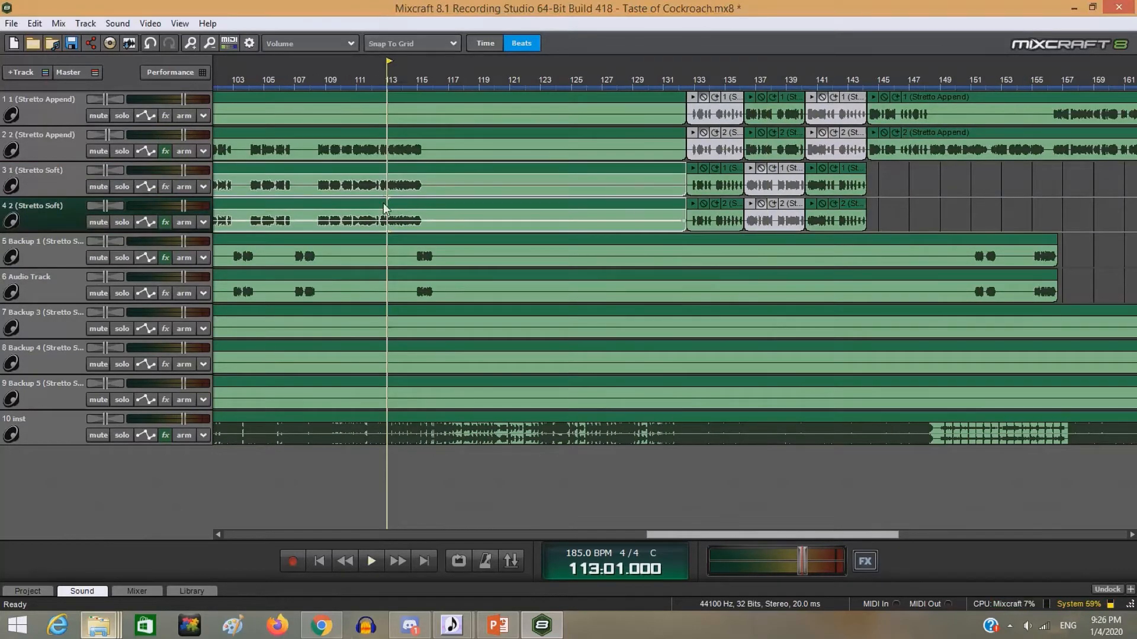
scroll(385, 209, down, 4)
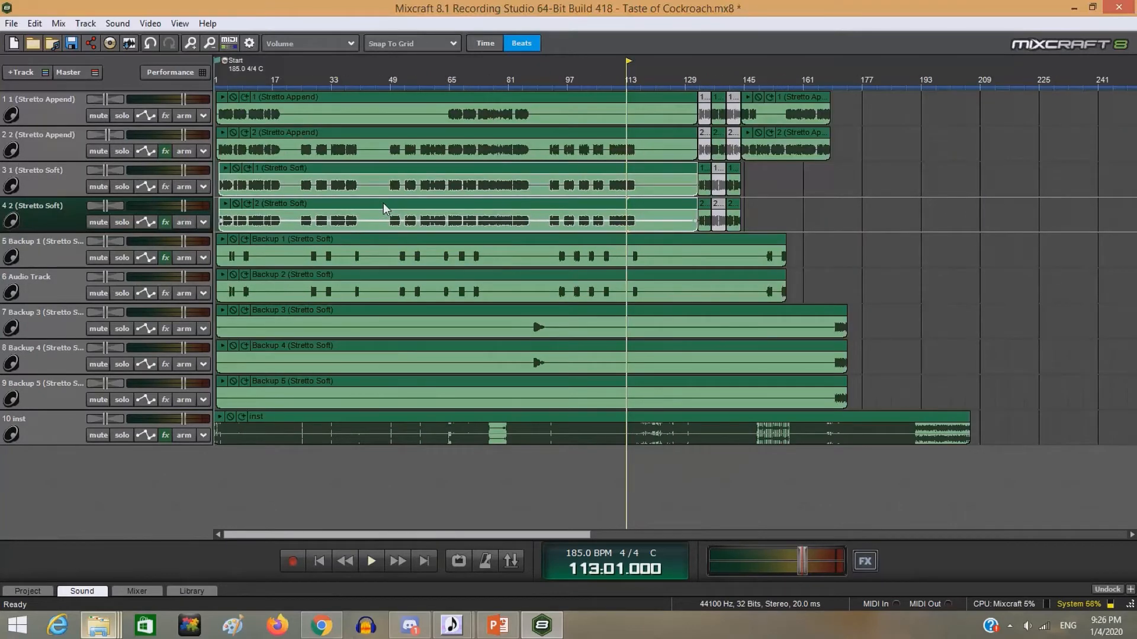
right_click(383, 204)
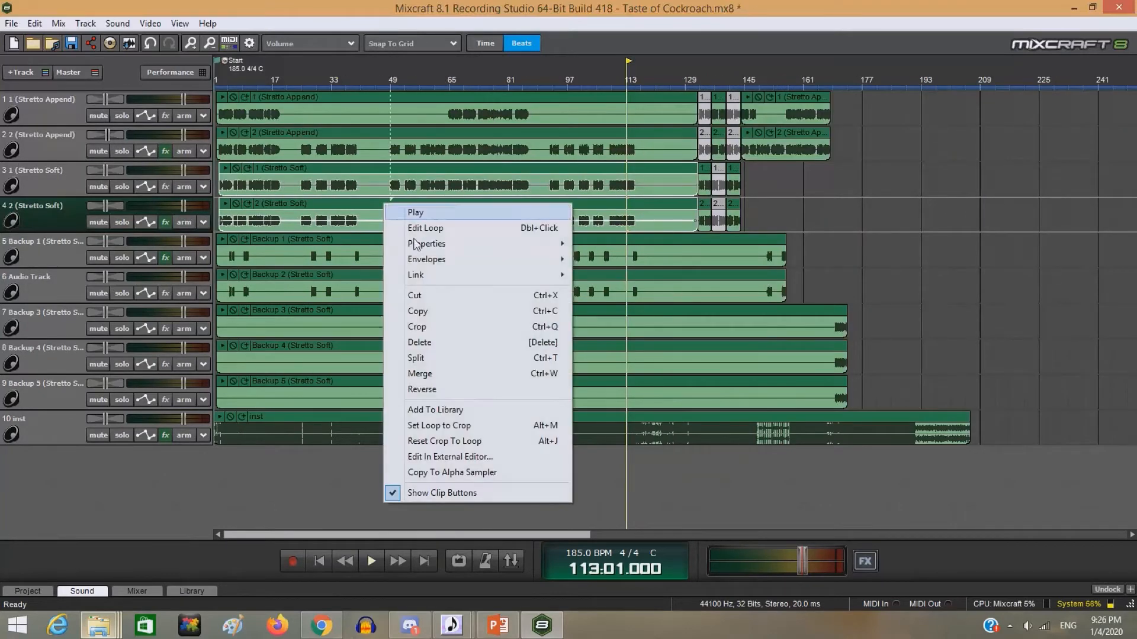
click(437, 348)
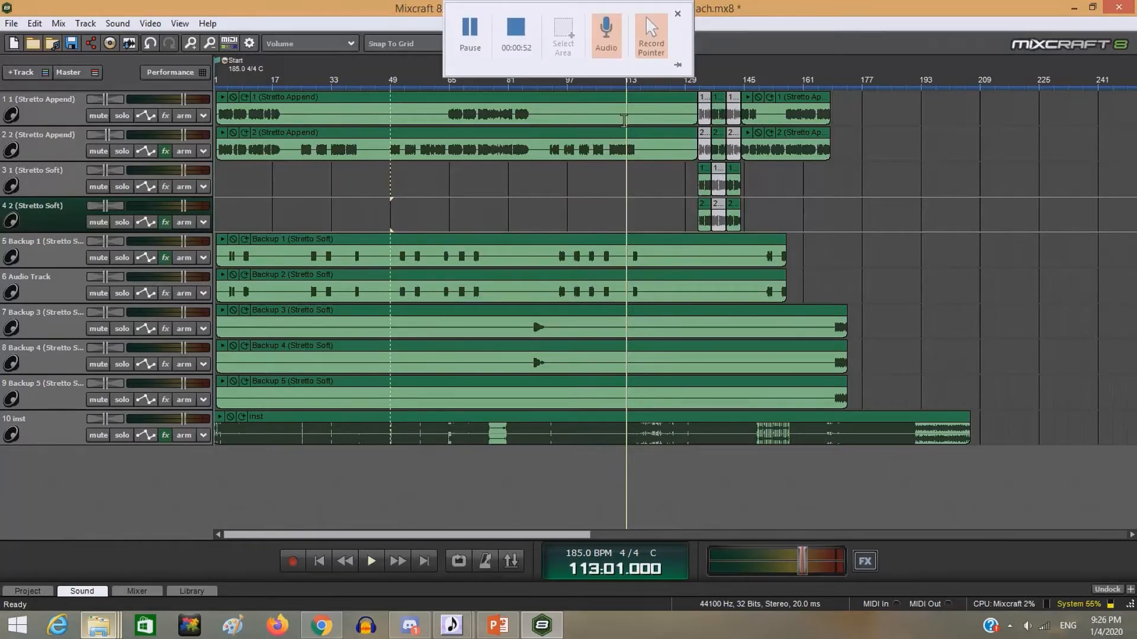
scroll(711, 186, up, 2)
drag(325, 533, 631, 492)
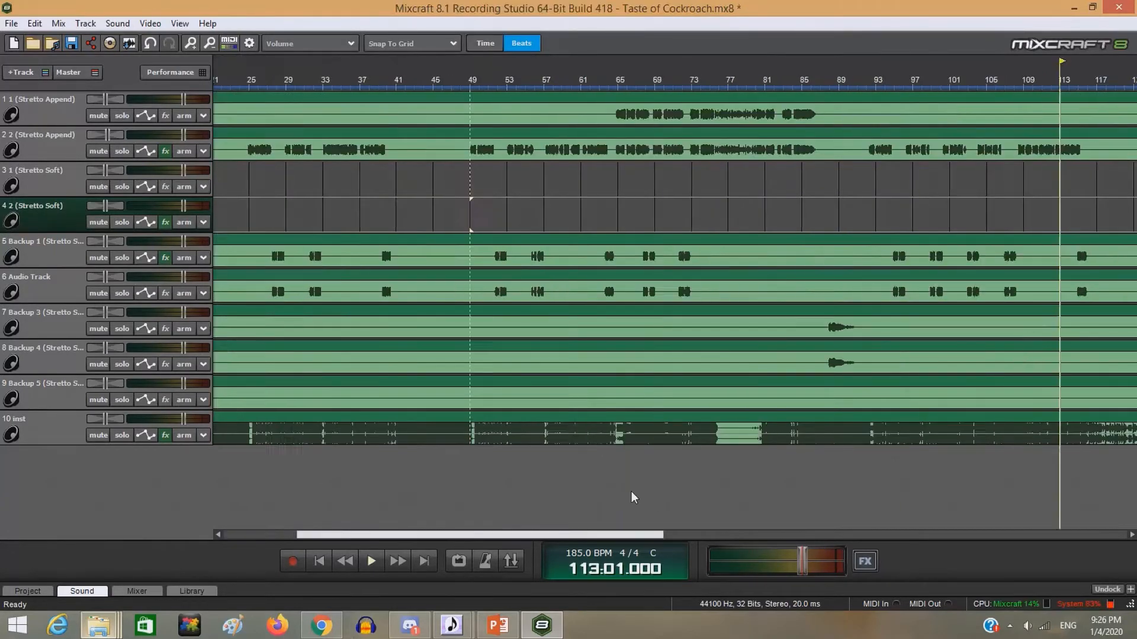
scroll(631, 498, down, 1)
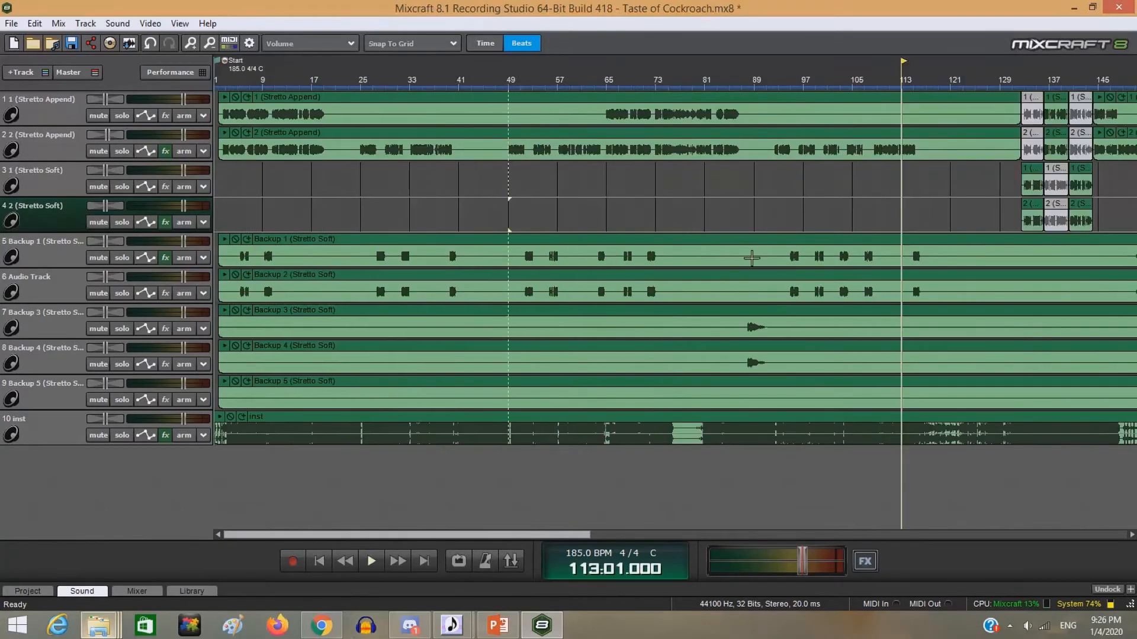
drag(544, 535, 651, 519)
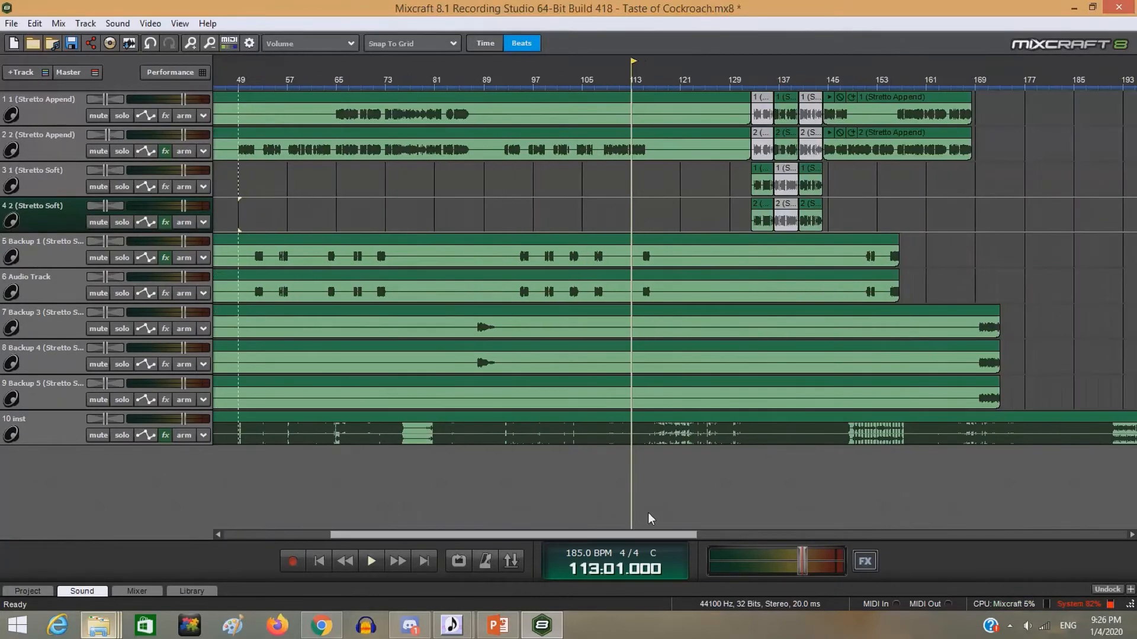
click(818, 205)
click(790, 205)
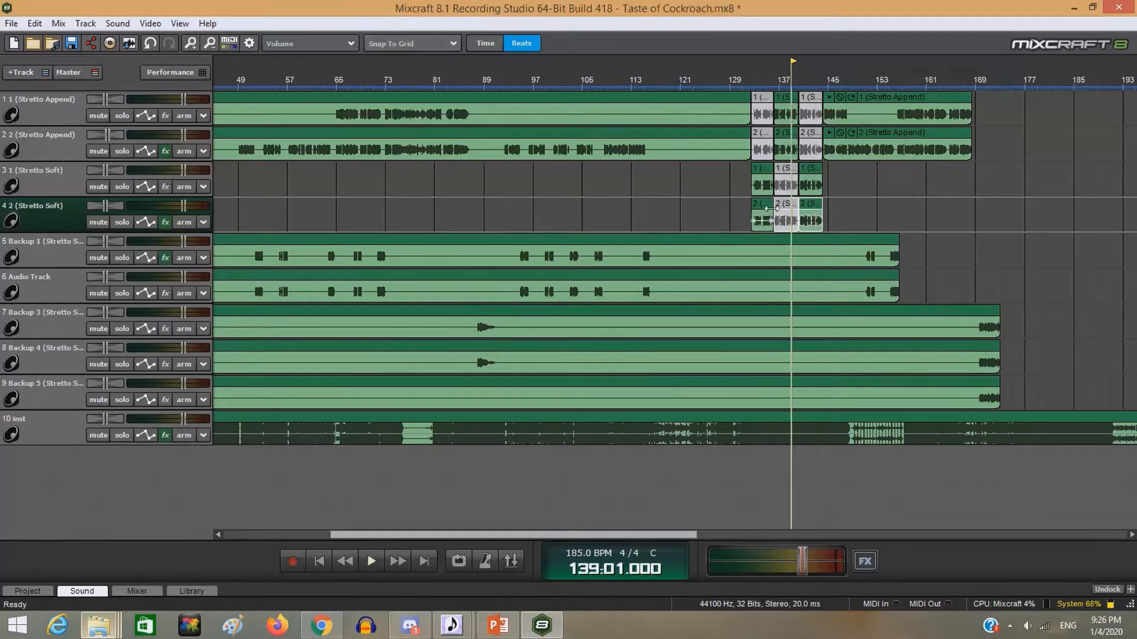
right_click(771, 208)
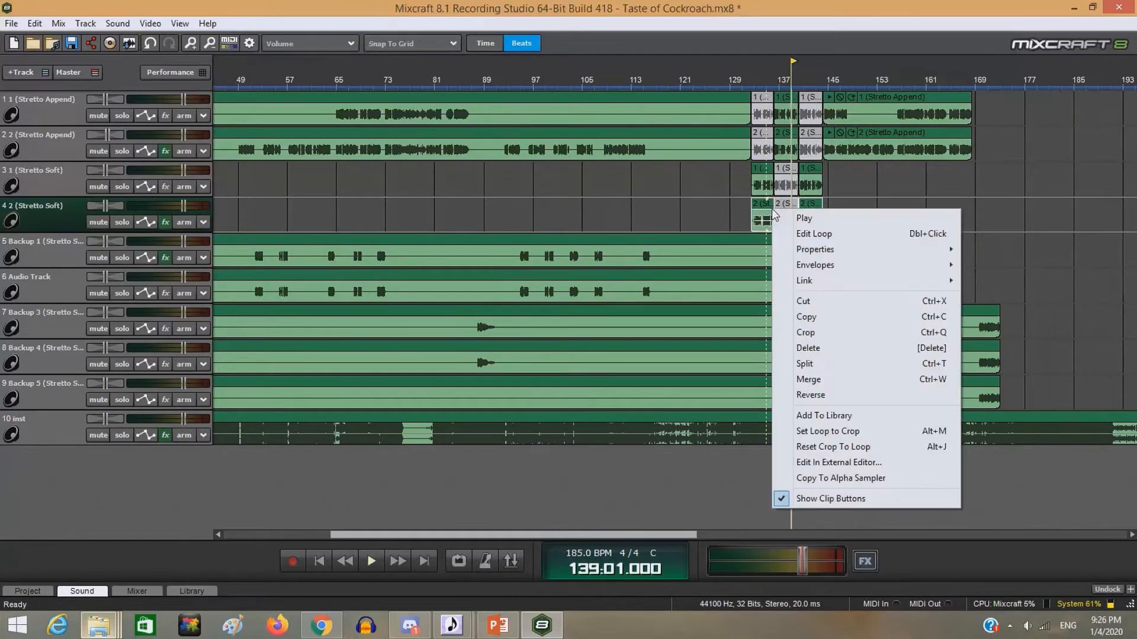
click(695, 208)
scroll(824, 216, up, 3)
scroll(825, 218, up, 1)
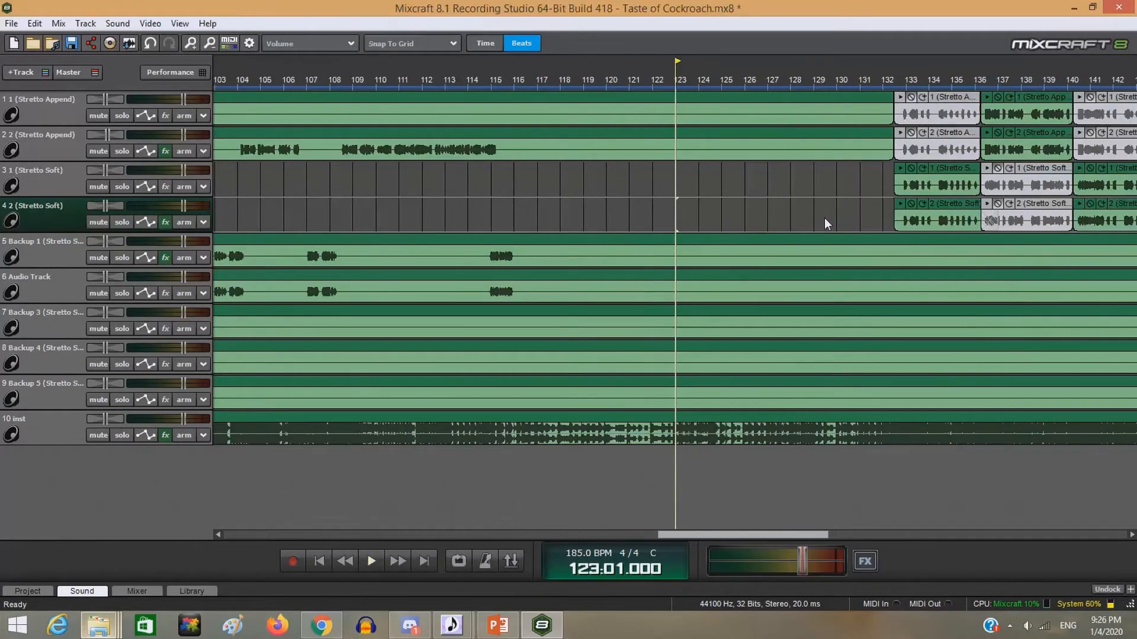
key(ctrl+z)
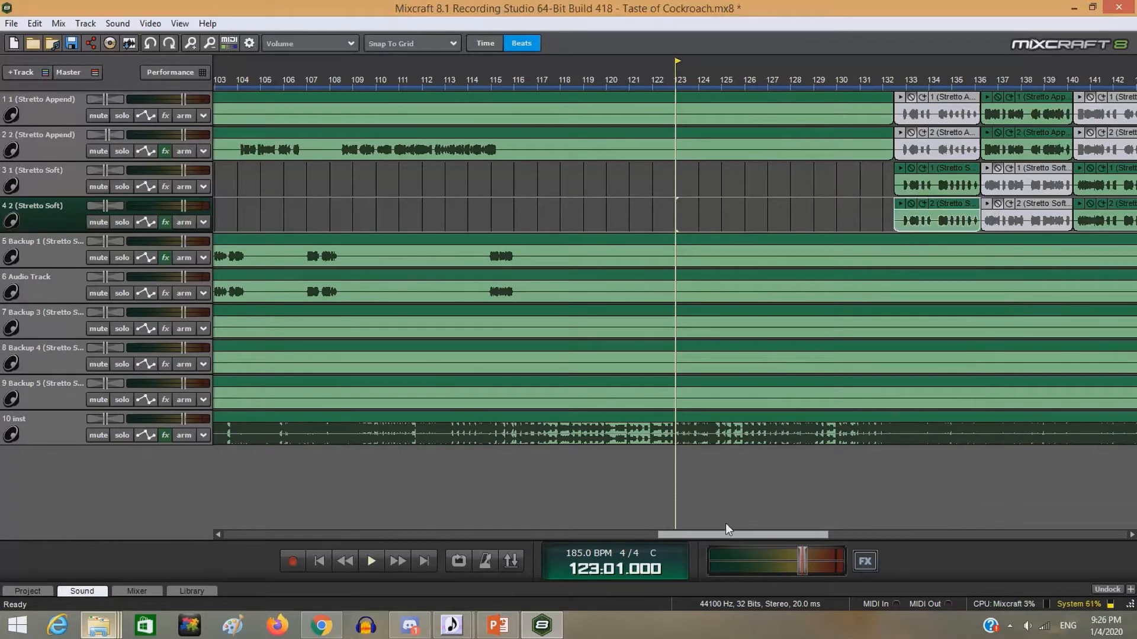
drag(727, 527, 810, 518)
Save the Taste of Cockroach project.
mouse_move(524, 38)
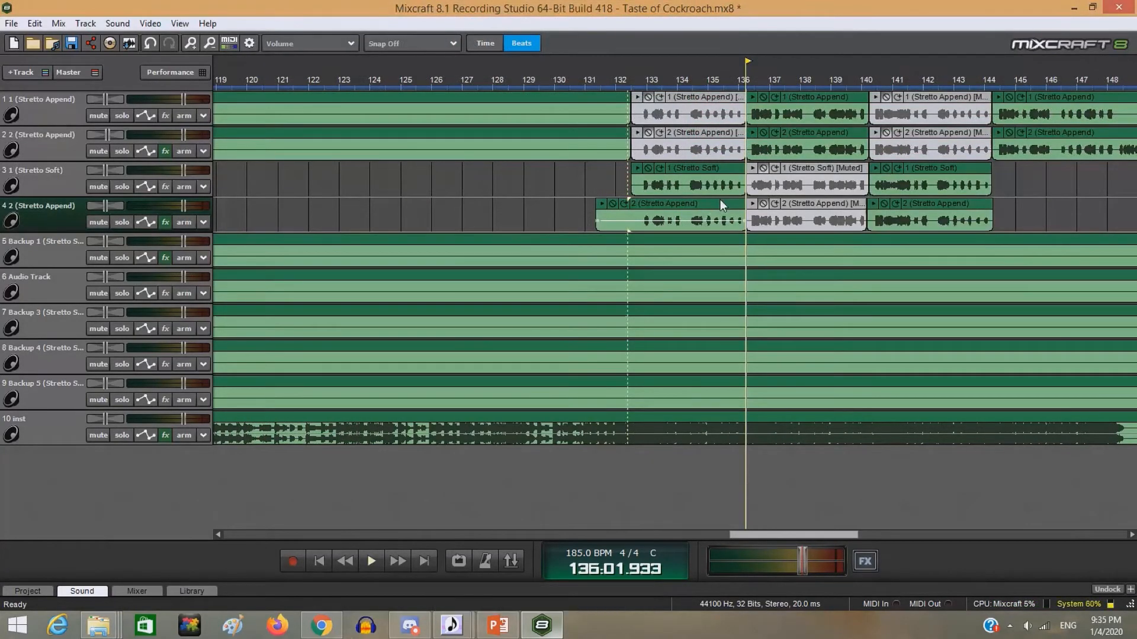
click(14, 24)
click(27, 78)
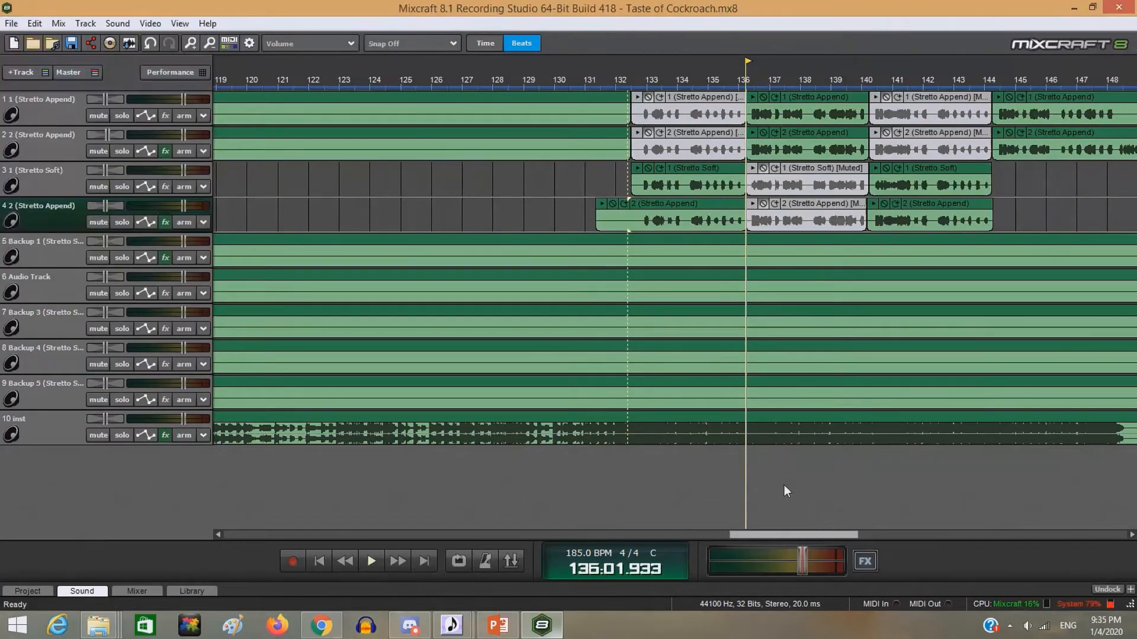
Play the section from measure 132 to measure 148 to check the switching between muted Append and Soft clips.
drag(785, 531, 825, 533)
click(368, 61)
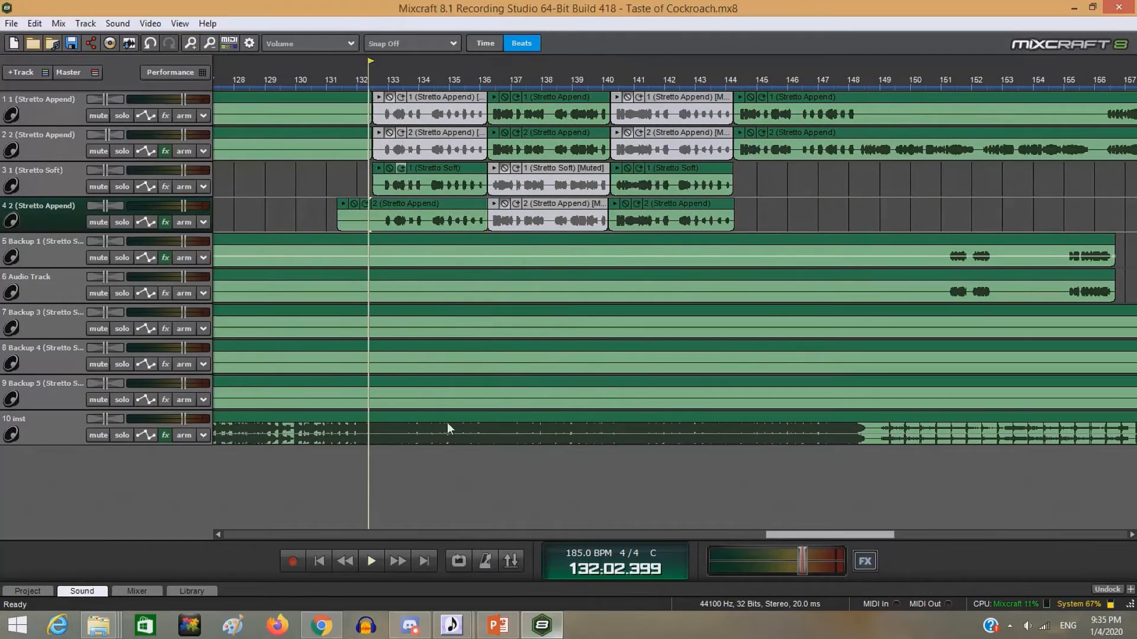
click(375, 561)
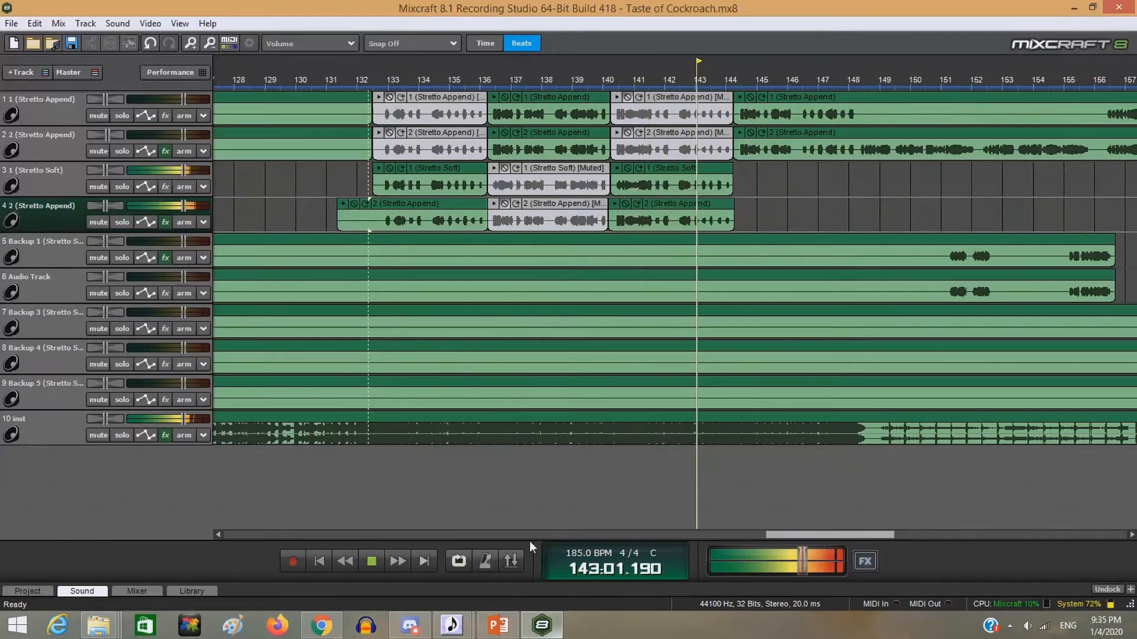
drag(794, 535, 837, 513)
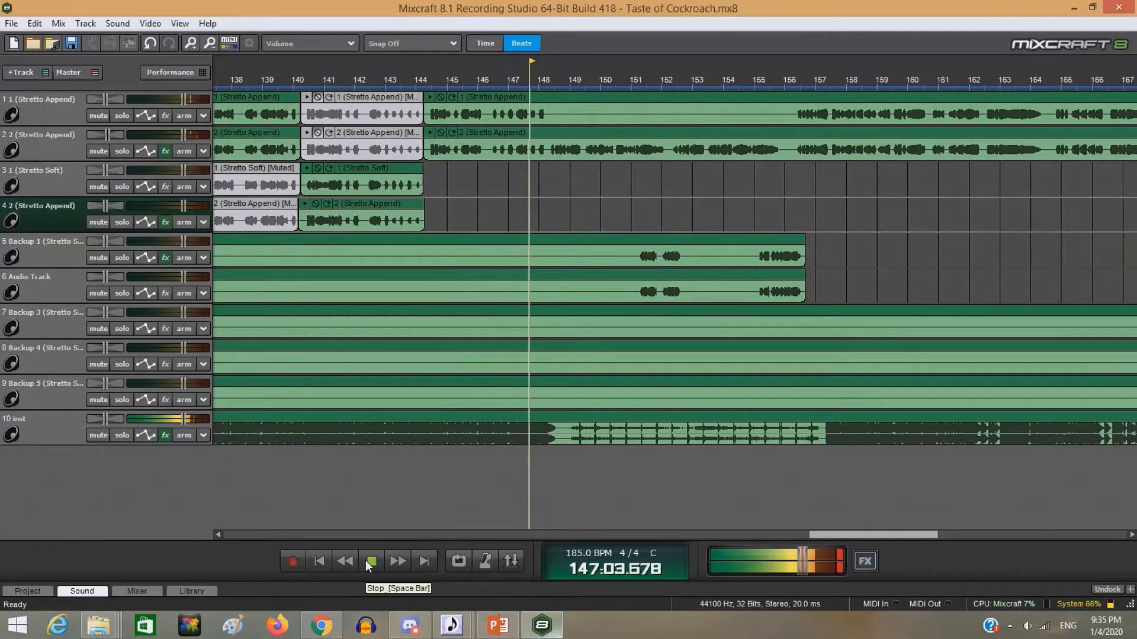
click(370, 561)
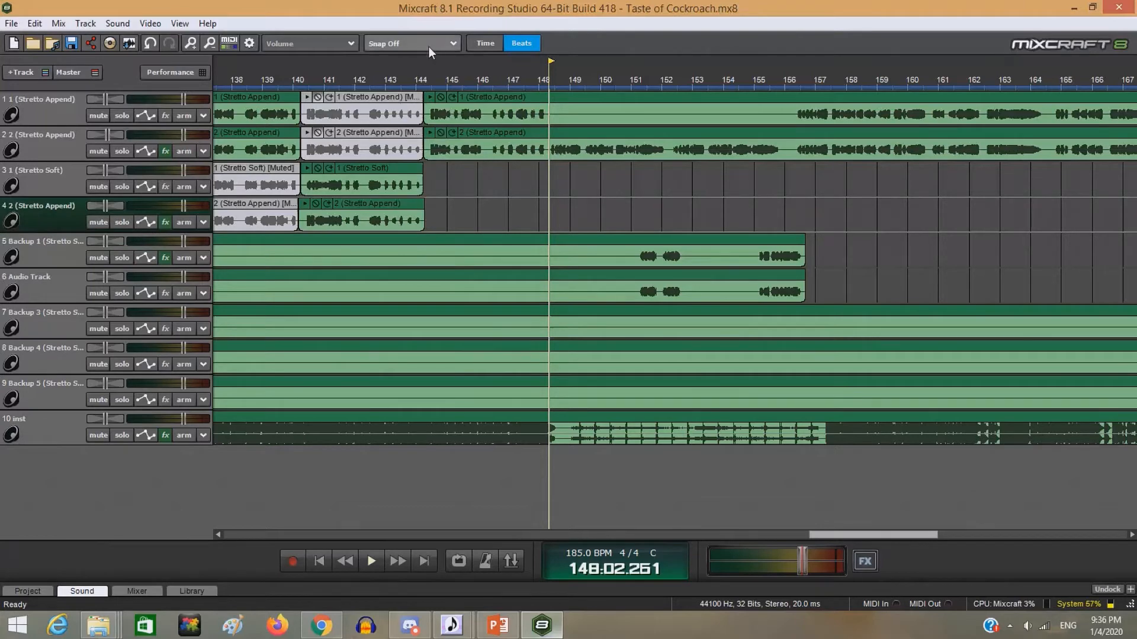
Set snapping to Grid.
click(444, 44)
click(434, 74)
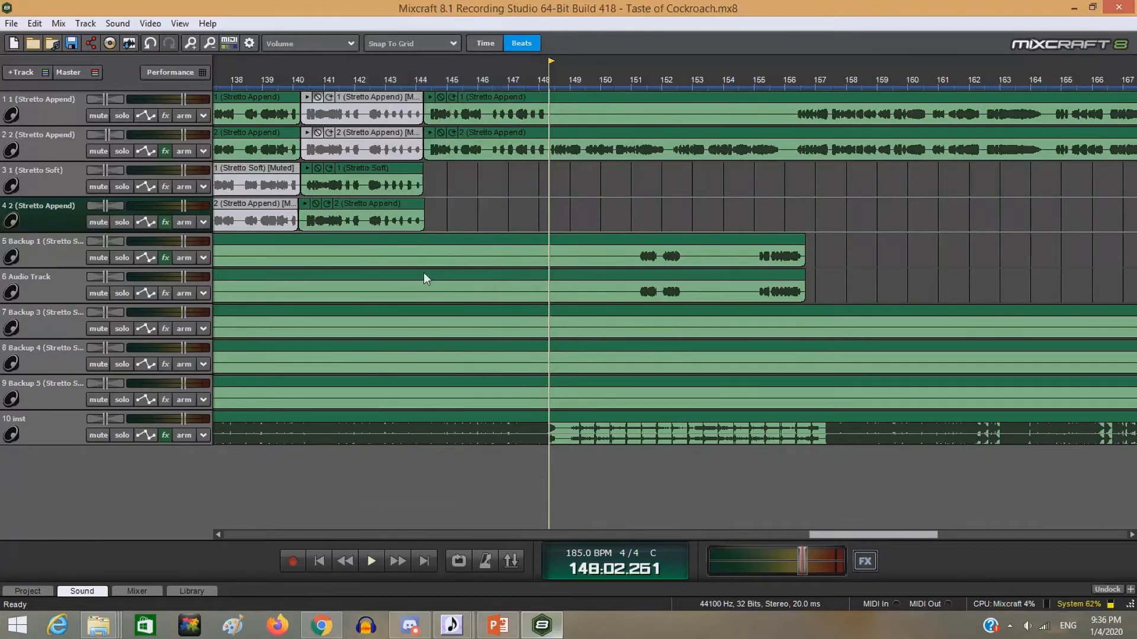
Switch to Chrome and check the YouTube reference video of The Flavor of a Cockroach around 3:08 and 3:19.
click(321, 625)
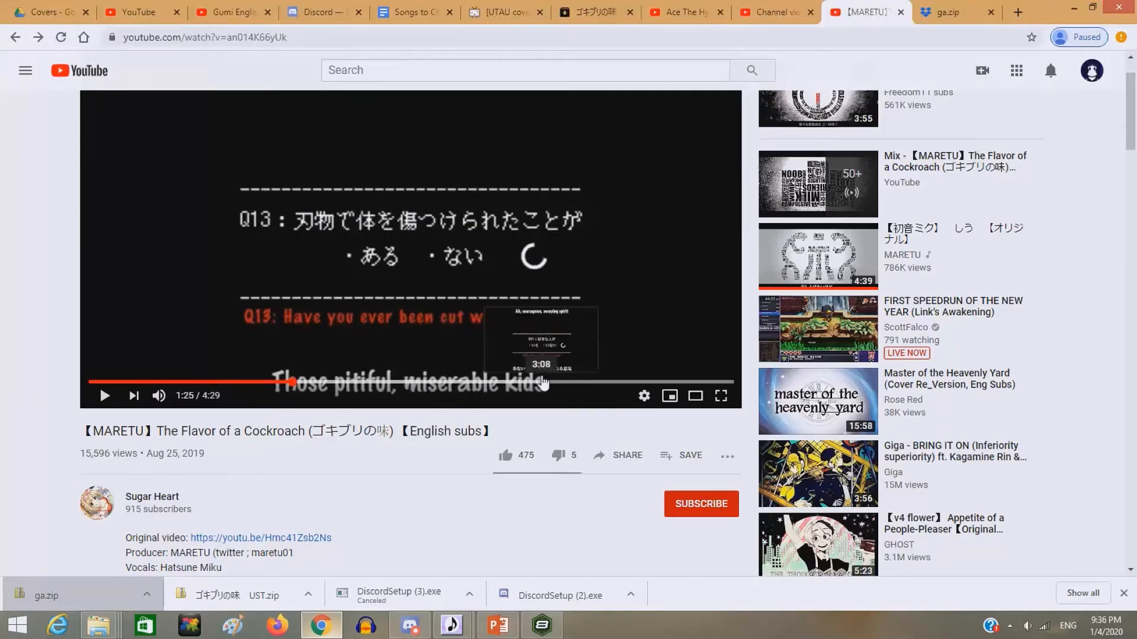
click(543, 382)
scroll(18, 277, up, 1)
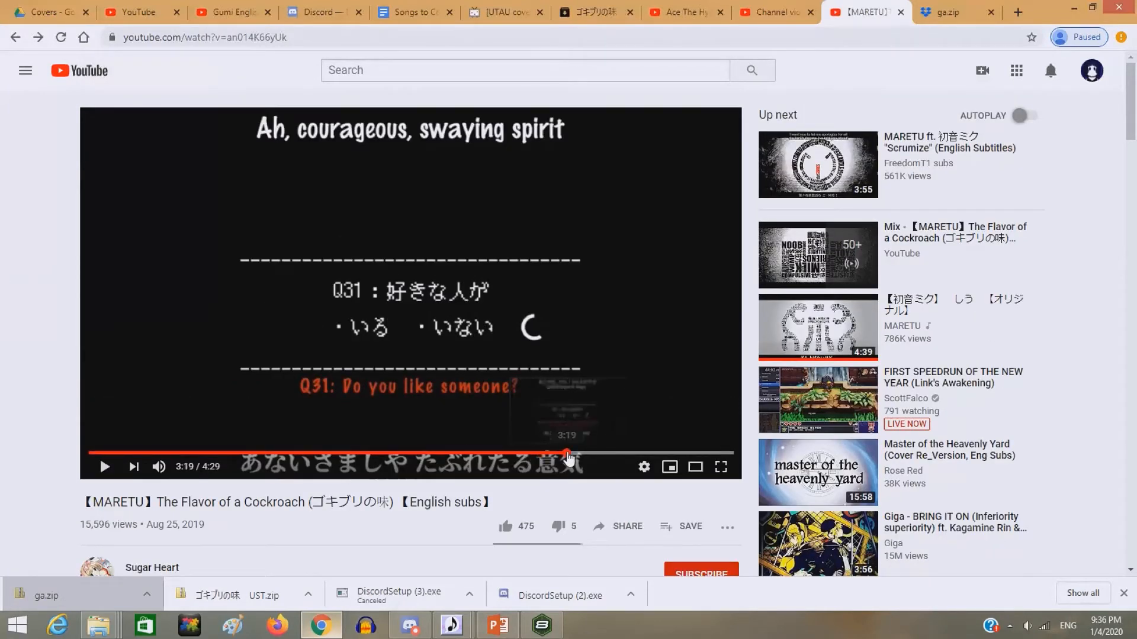
click(566, 454)
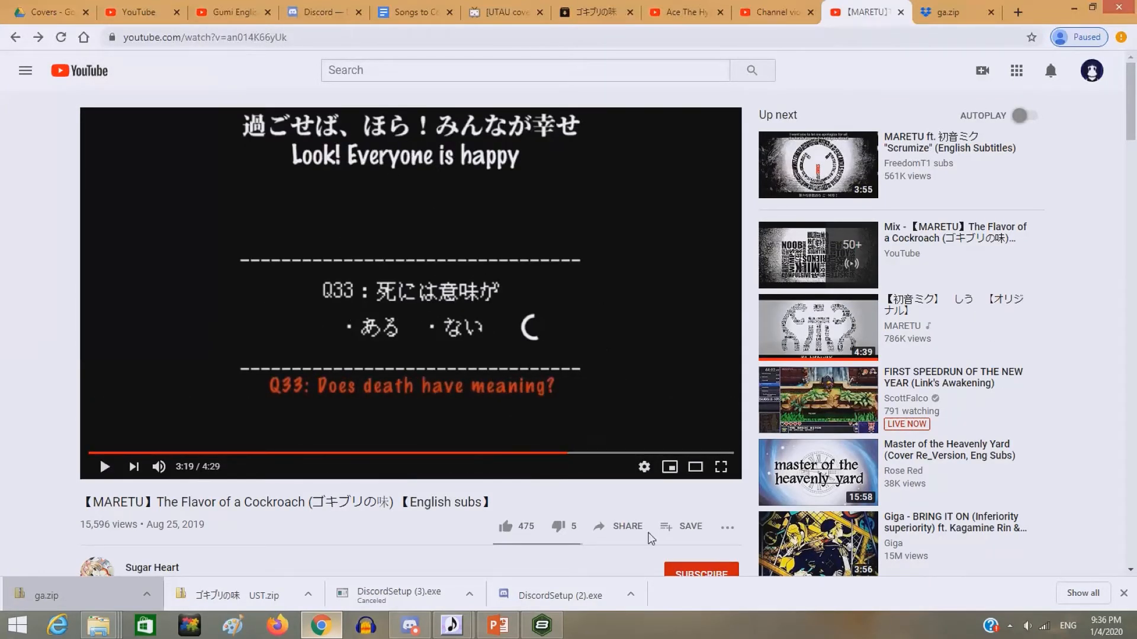
Switch to Mixcraft with the Taste of Cockroach project.
click(536, 629)
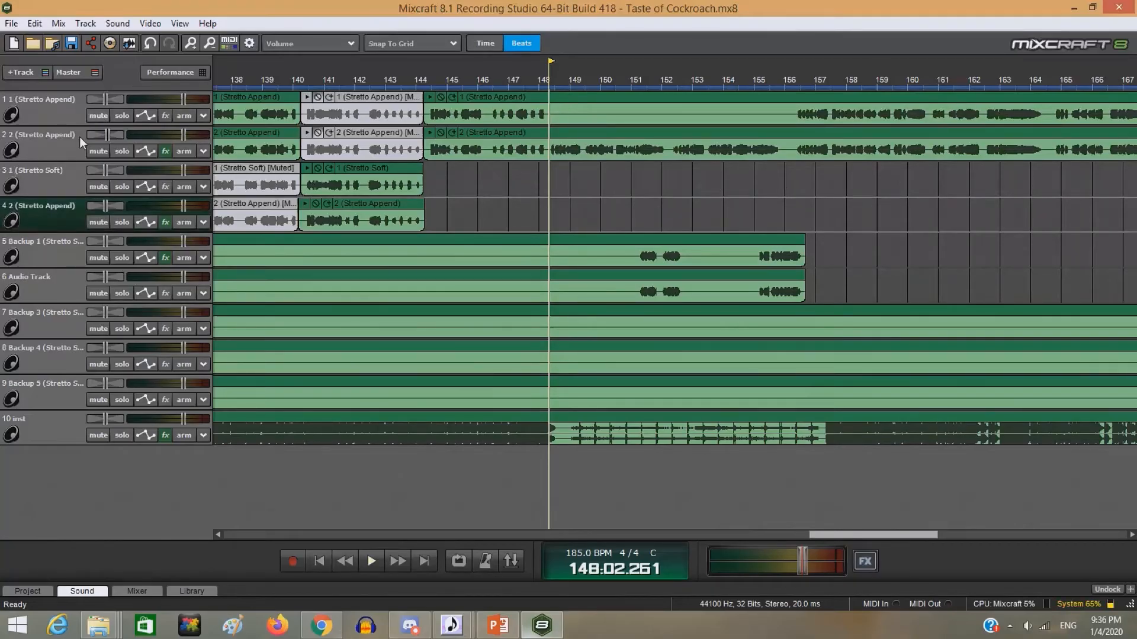
right_click(48, 142)
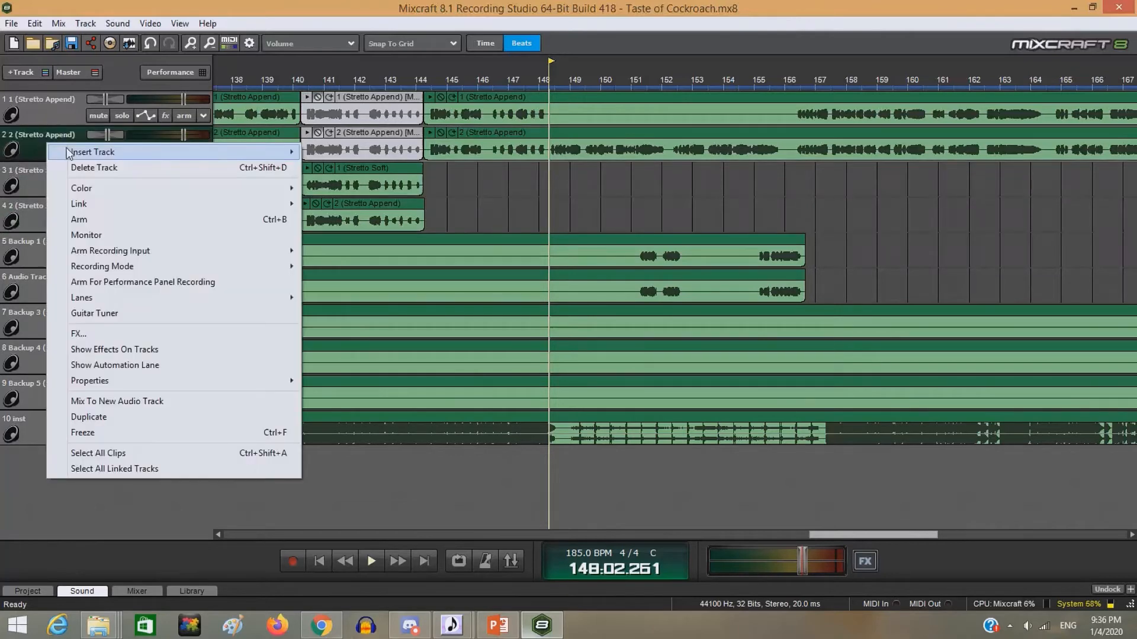
mouse_move(68, 152)
click(355, 156)
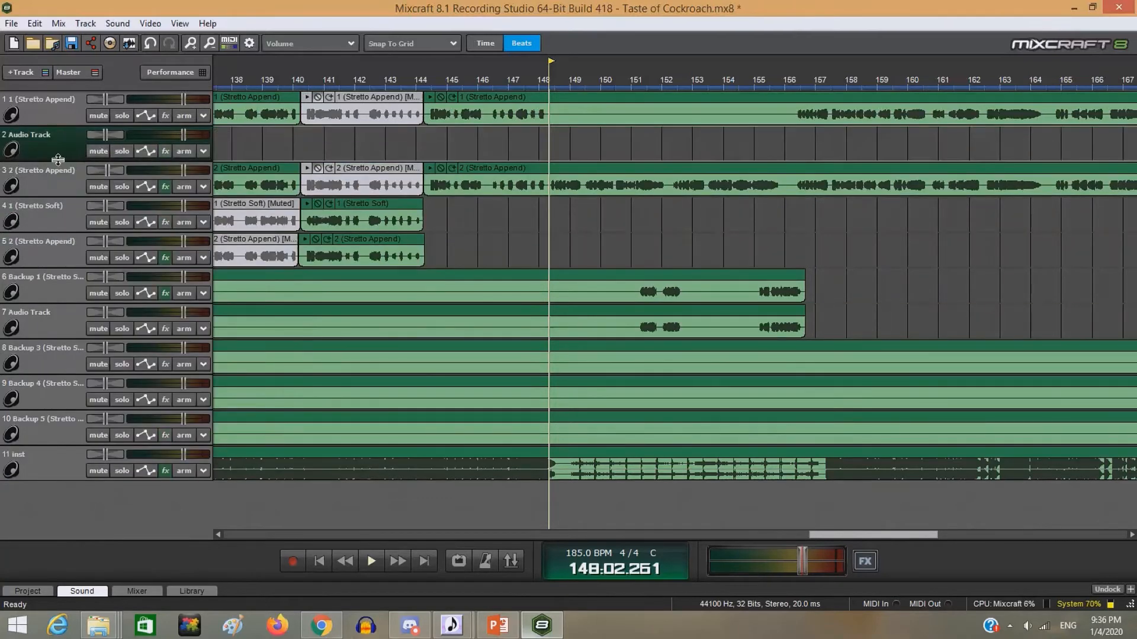
mouse_move(58, 160)
mouse_down()
mouse_move(58, 201)
mouse_move(59, 167)
mouse_up()
key(ctrl+z)
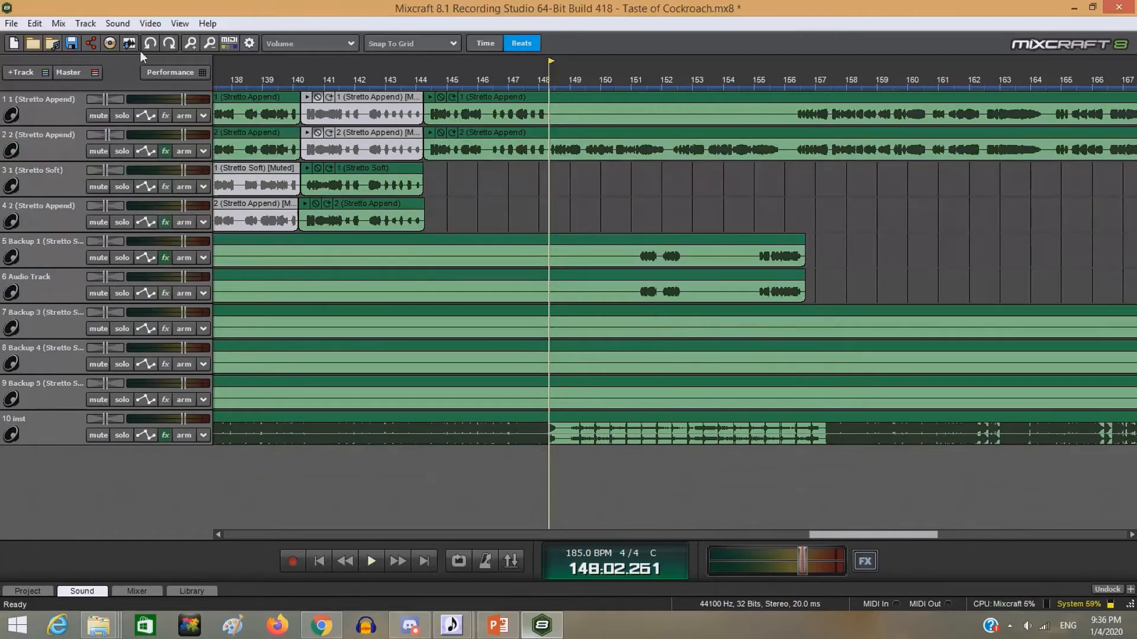
Add a new audio track and place it directly below the second Stretto Append track as track 3.
click(31, 77)
click(38, 87)
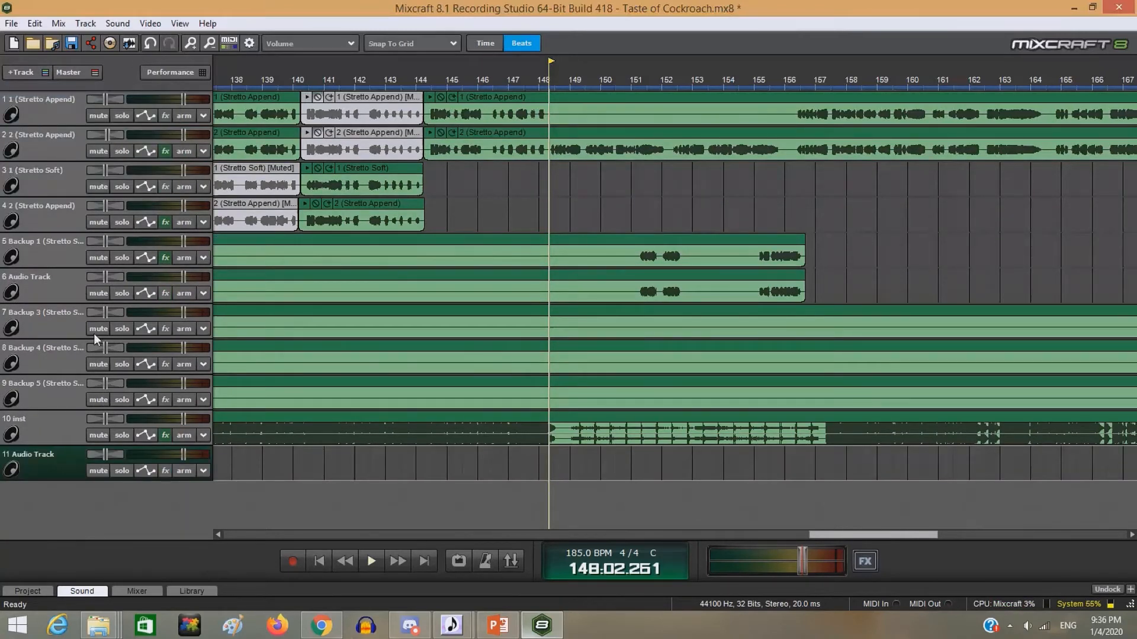
drag(59, 465, 71, 184)
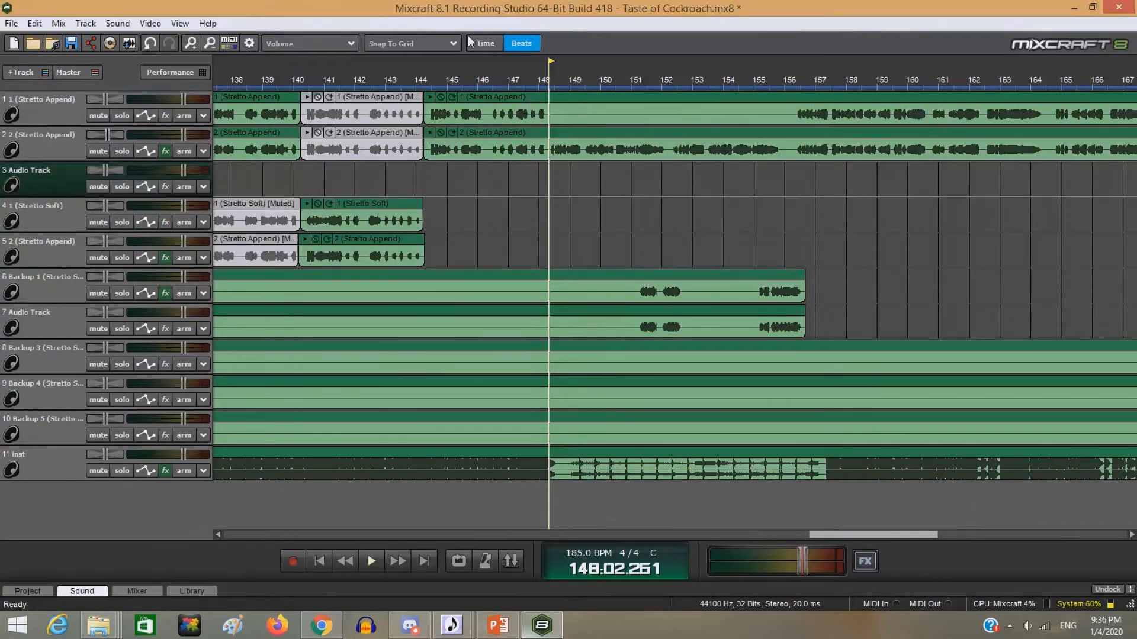
Split the long 2 (Stretto Append) clip on track 2 at 148:02, where the next vocal phrase starts.
click(381, 45)
click(392, 40)
scroll(631, 183, up, 2)
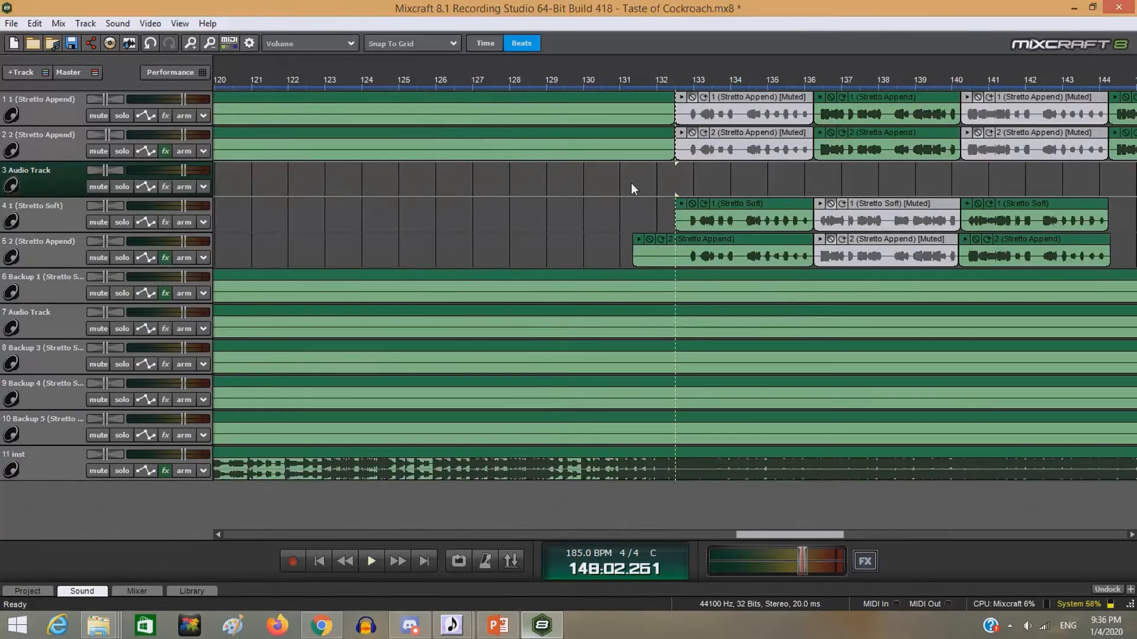
drag(795, 535, 886, 460)
click(441, 131)
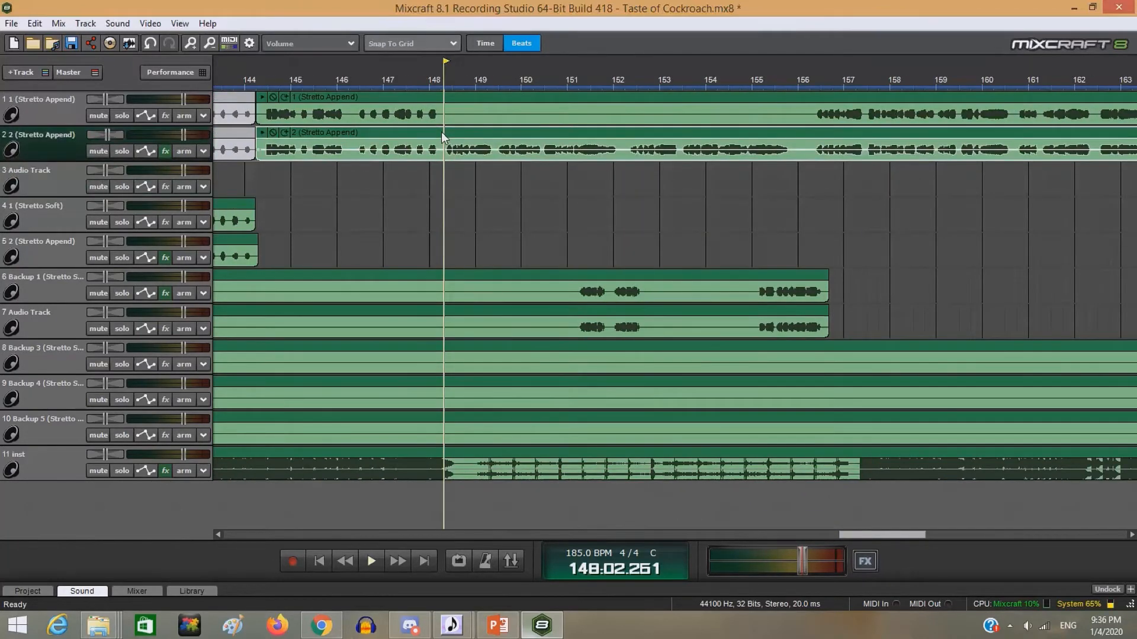
right_click(442, 131)
click(521, 283)
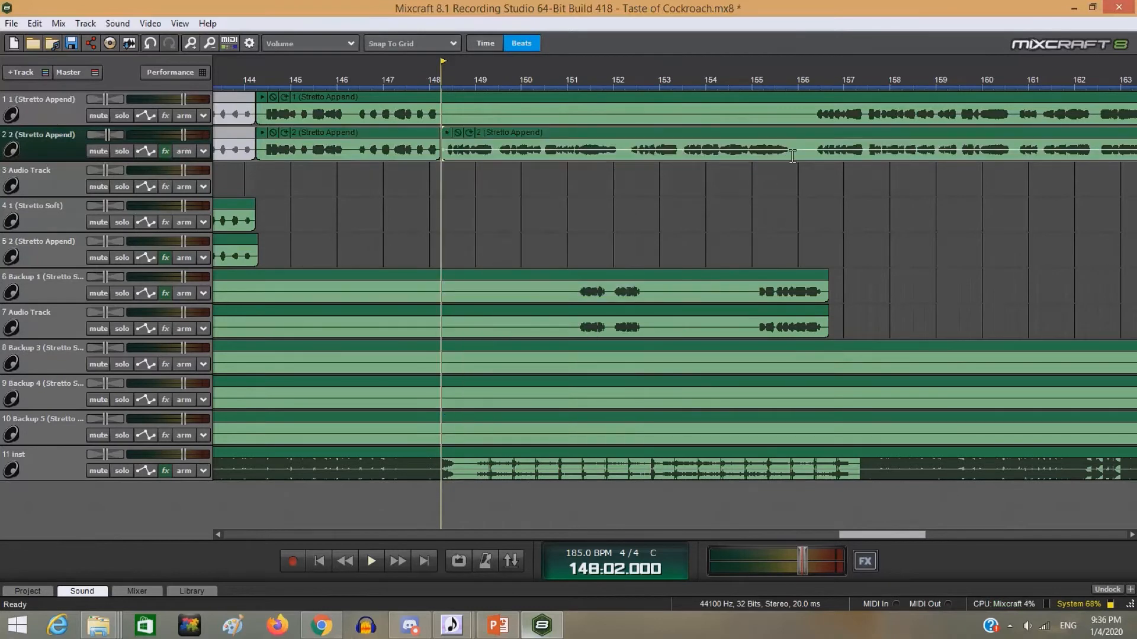
Split the track 2 clip at 156:01 and move the section between 148:02 and 156:01 down to track 3.
click(800, 142)
right_click(799, 142)
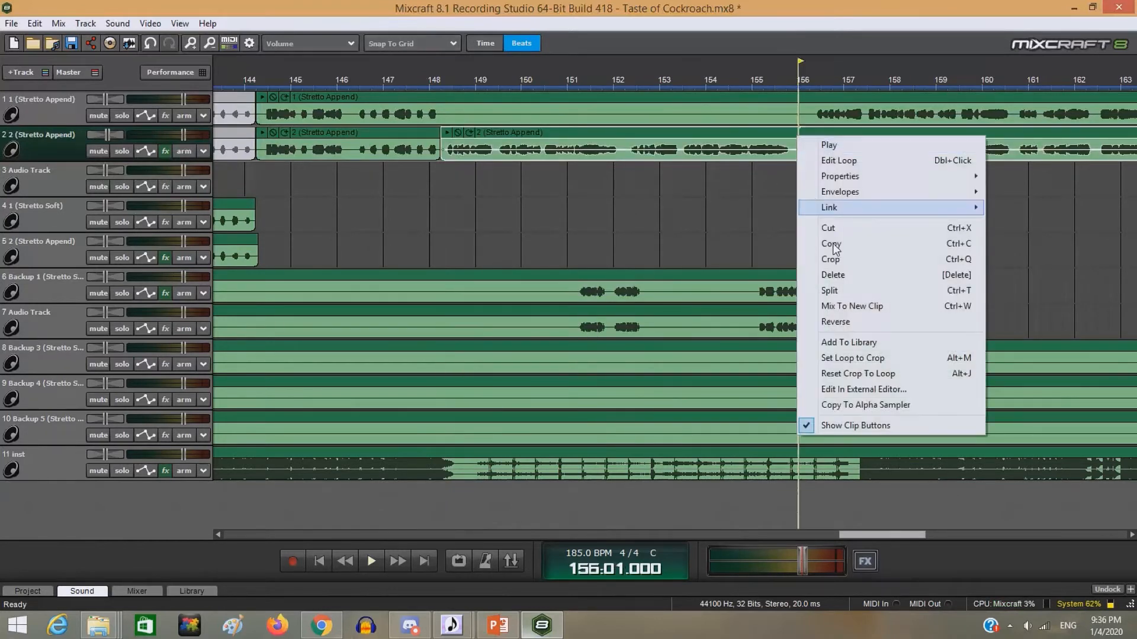
click(843, 293)
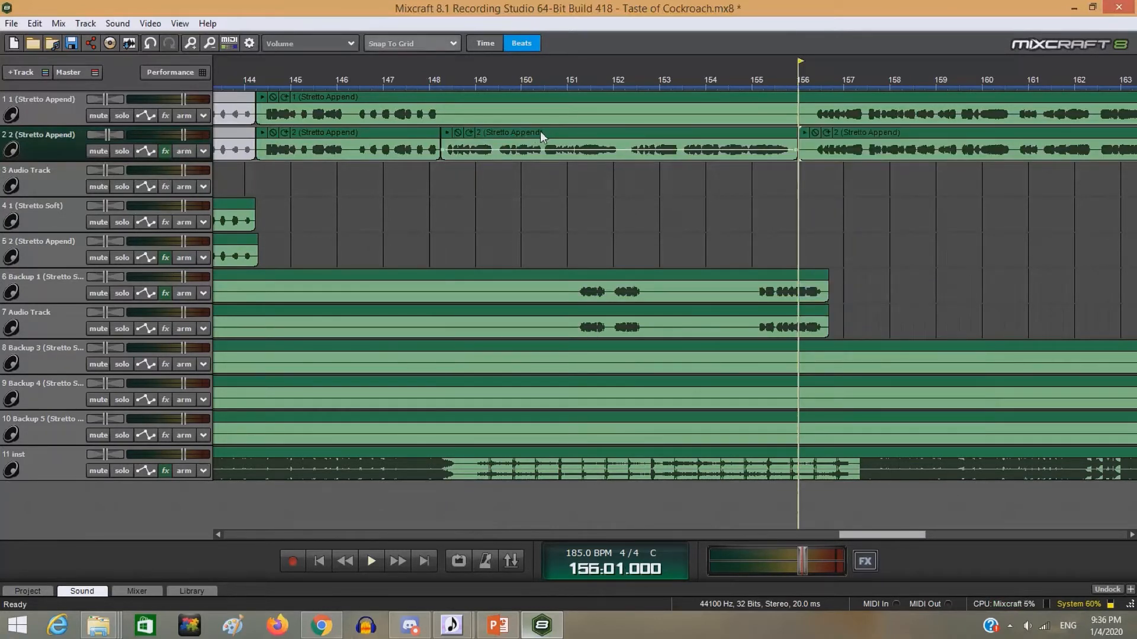
drag(540, 130, 538, 161)
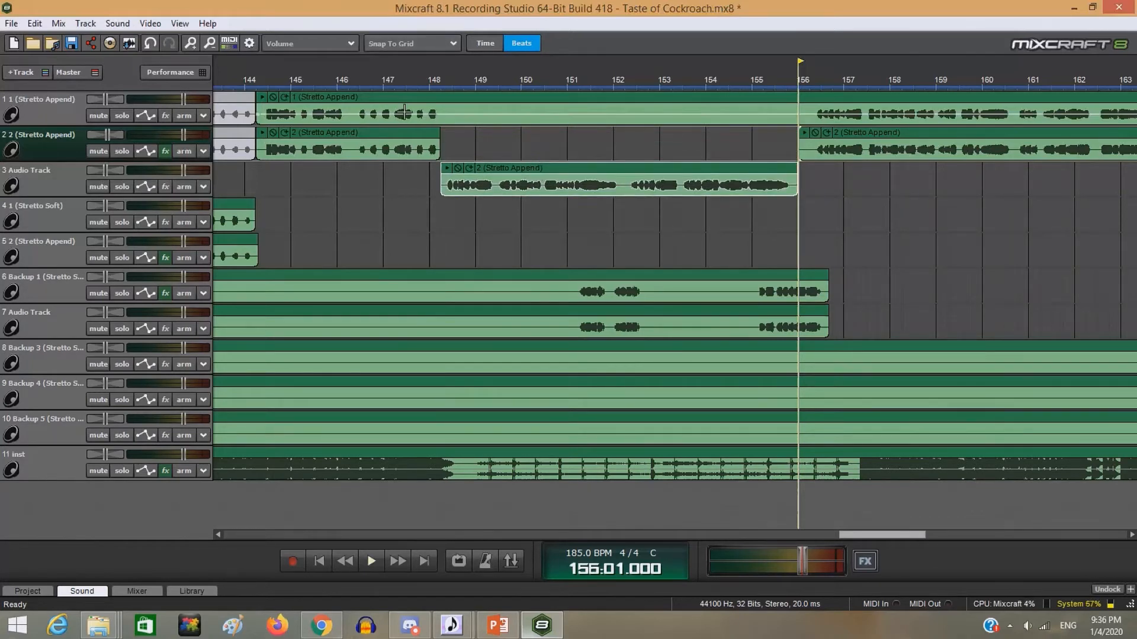
Add a Classic Compressor and a Classic Reverb with the Vocal Hall 1 preset to track 3's effects.
click(168, 186)
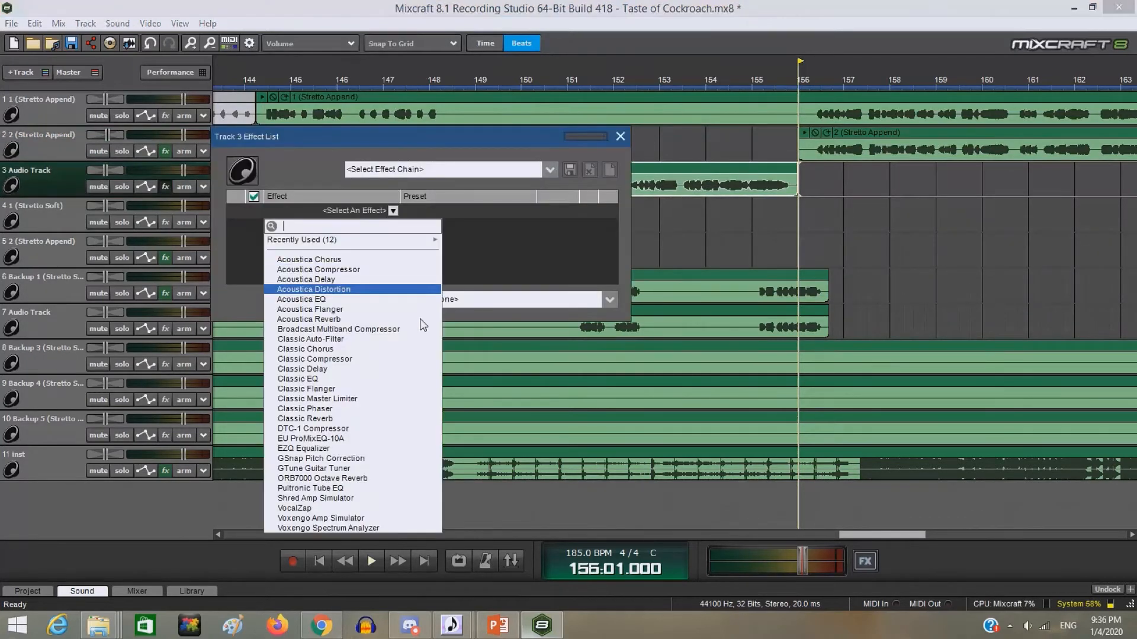
click(366, 358)
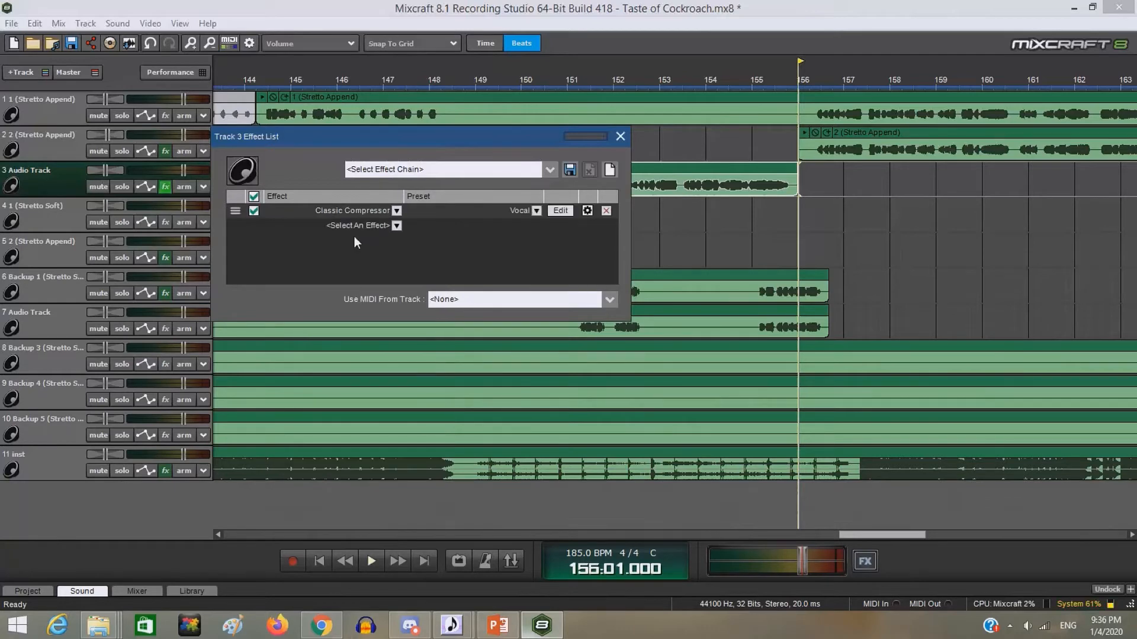
click(354, 225)
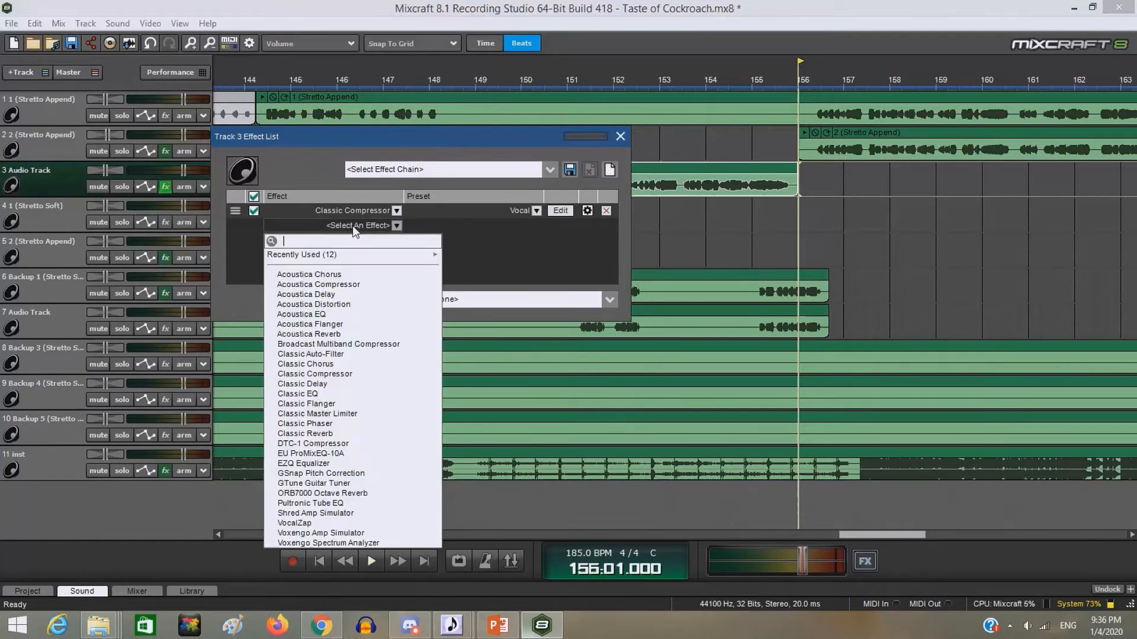
click(356, 433)
click(525, 223)
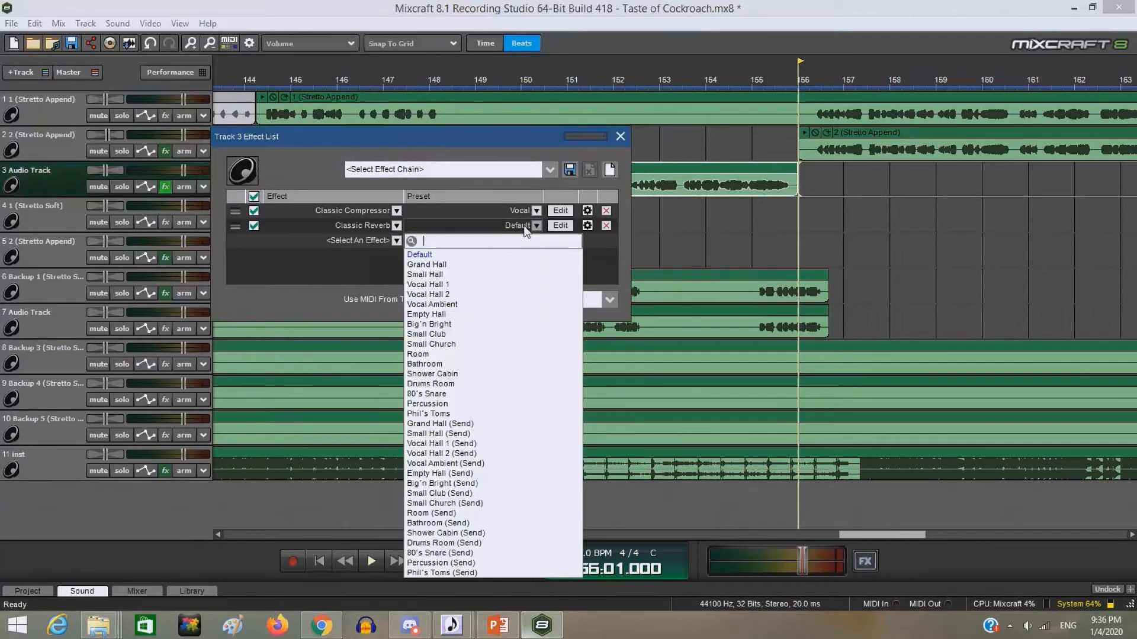
click(500, 285)
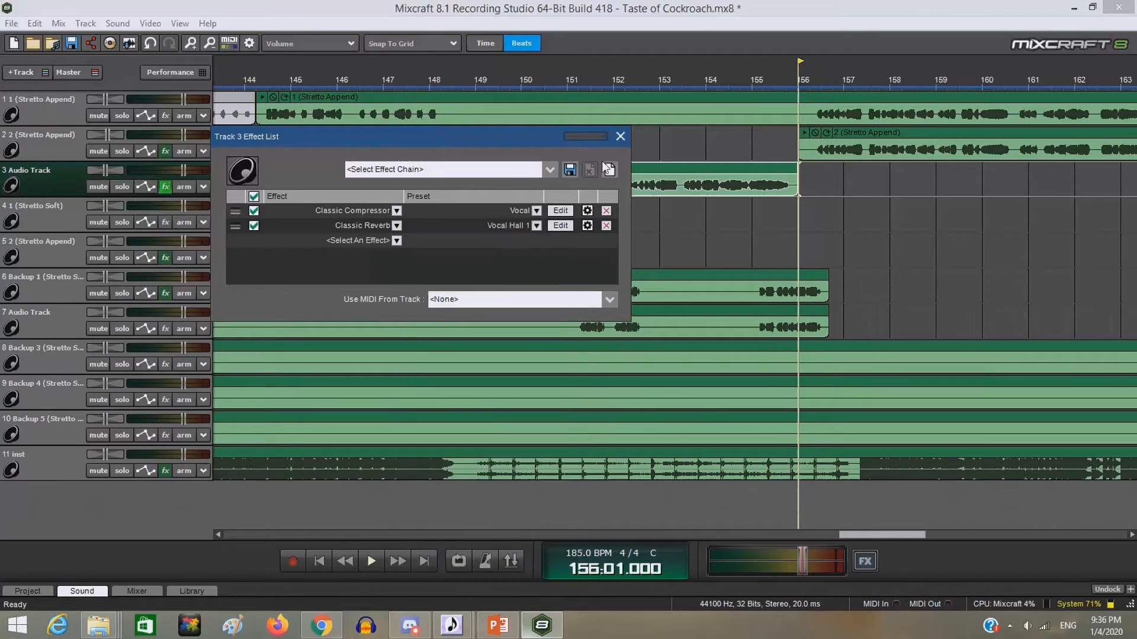
Move the effect list clear of the track 3 clip and play the section from around measure 148.
drag(513, 143, 228, 111)
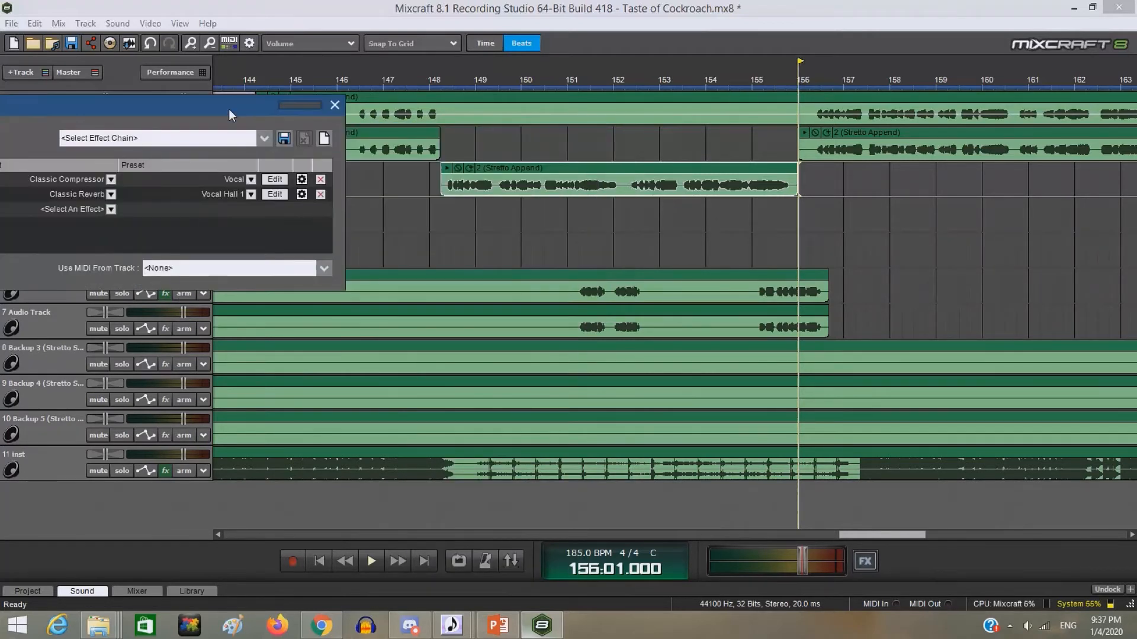
click(449, 79)
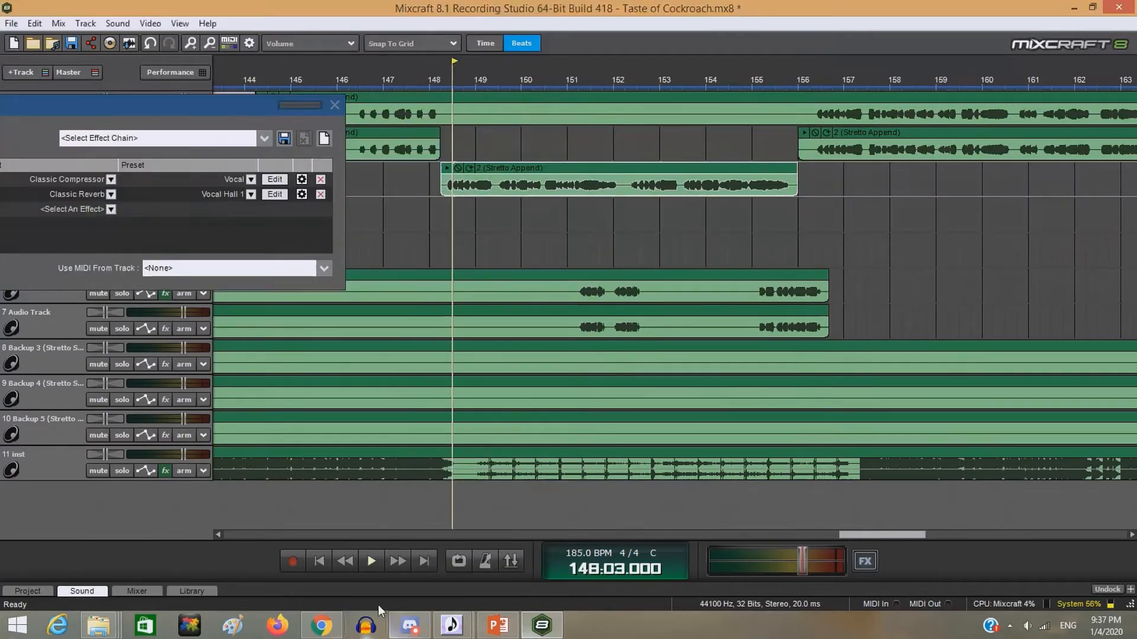
click(370, 563)
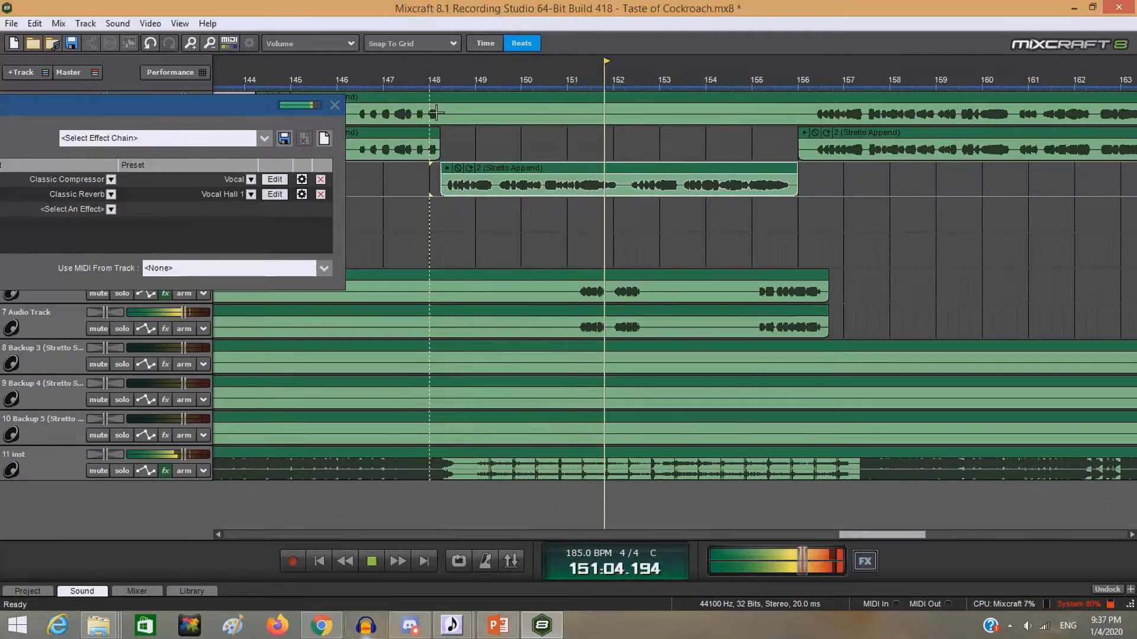
click(372, 561)
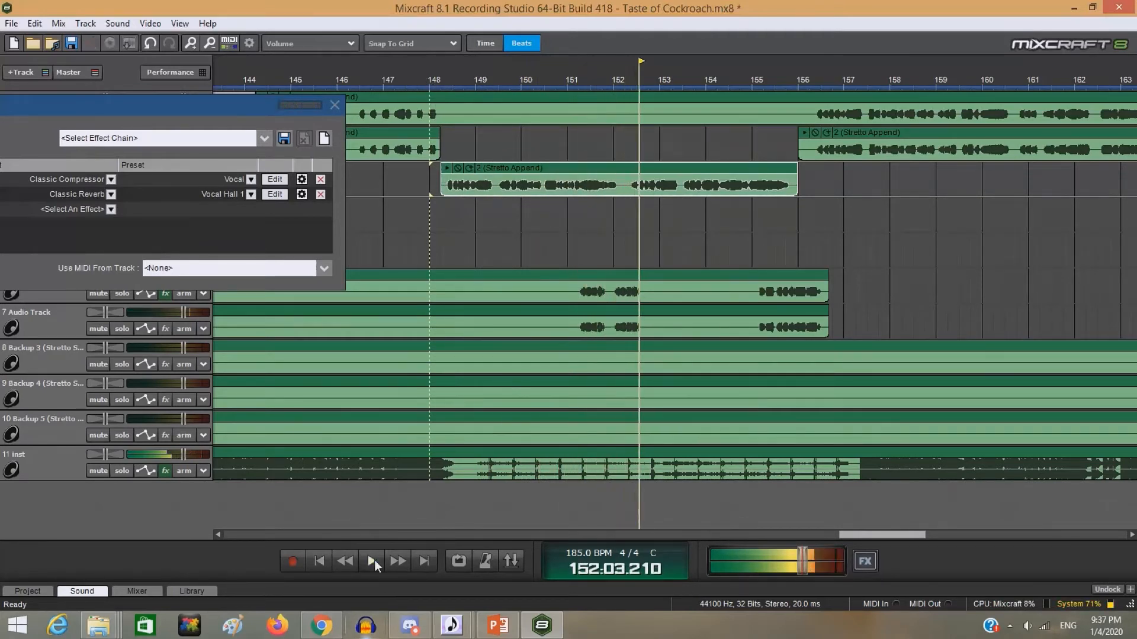
Replace track 3's Classic Reverb with a Classic EQ using the Radio preset, and play it from 148:03.
click(111, 209)
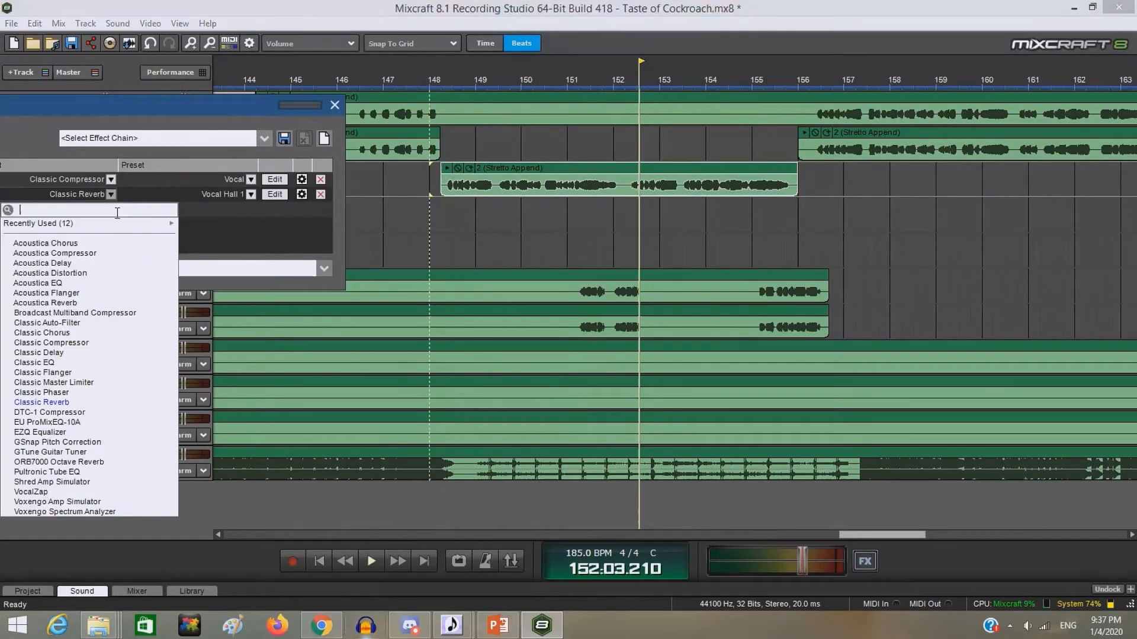
click(88, 363)
click(226, 194)
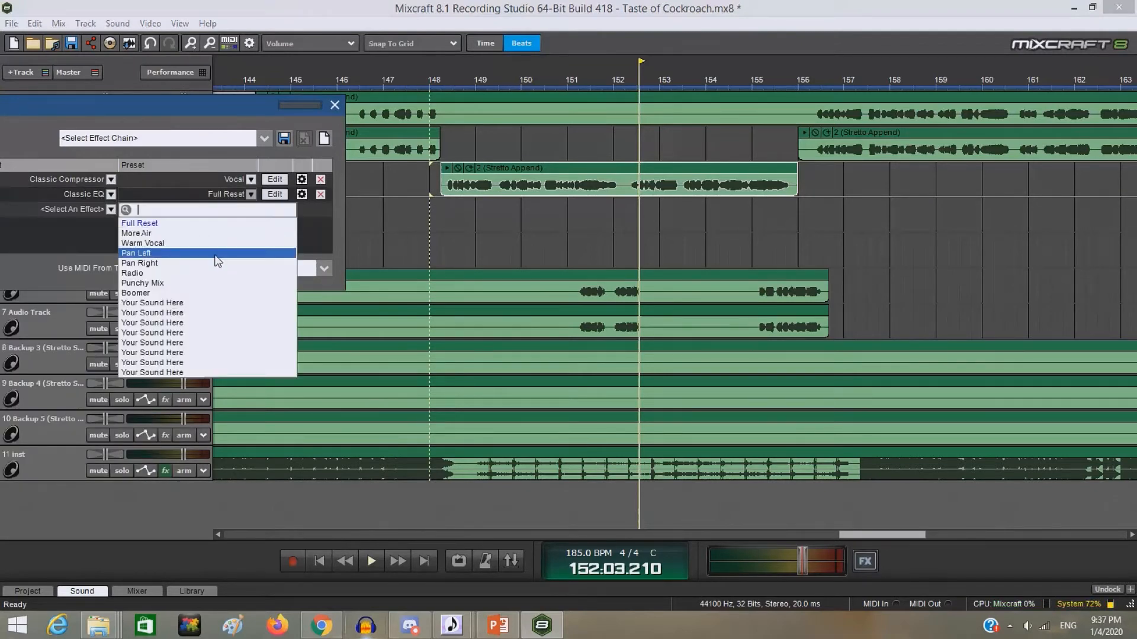
click(207, 272)
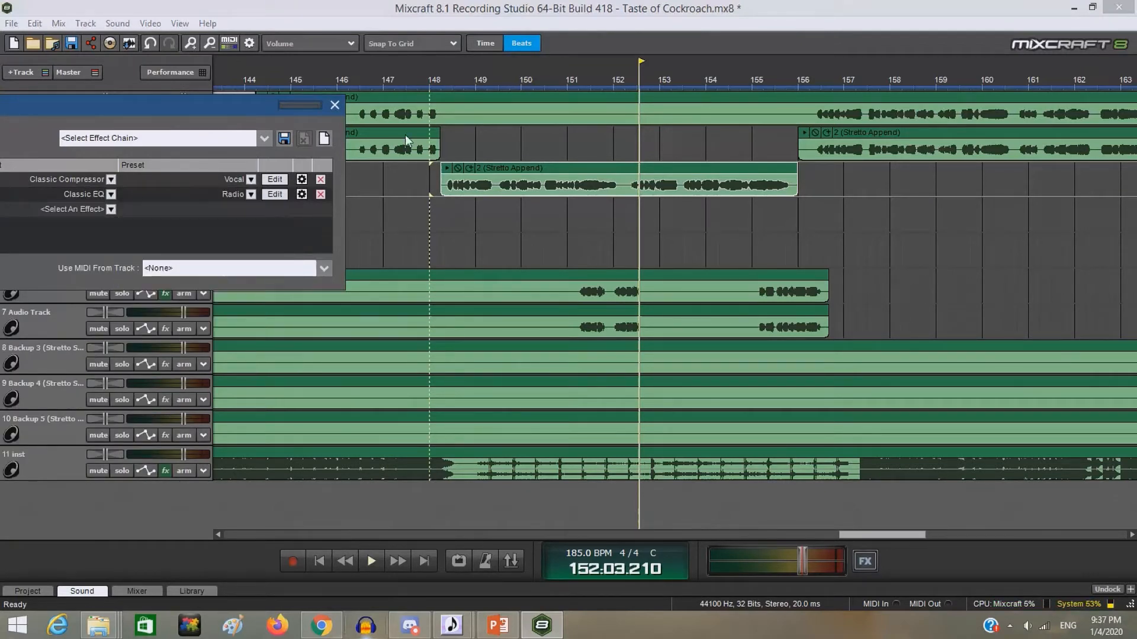
click(449, 74)
click(370, 562)
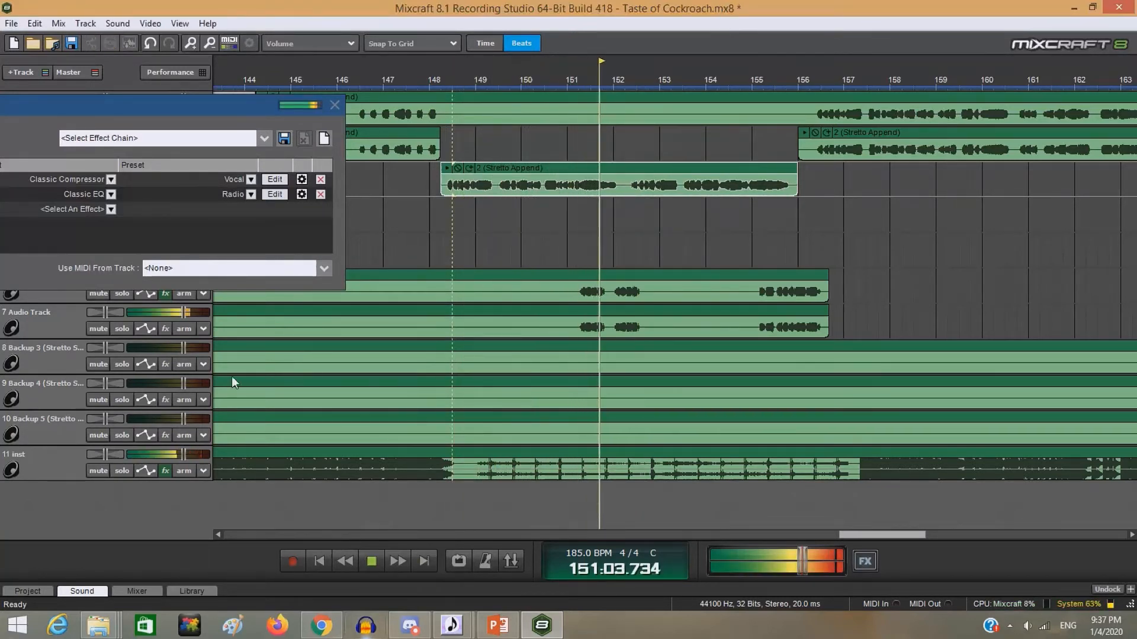
Add a Classic Reverb with the Vocal Hall 1 preset after the Classic EQ on track 3.
click(85, 205)
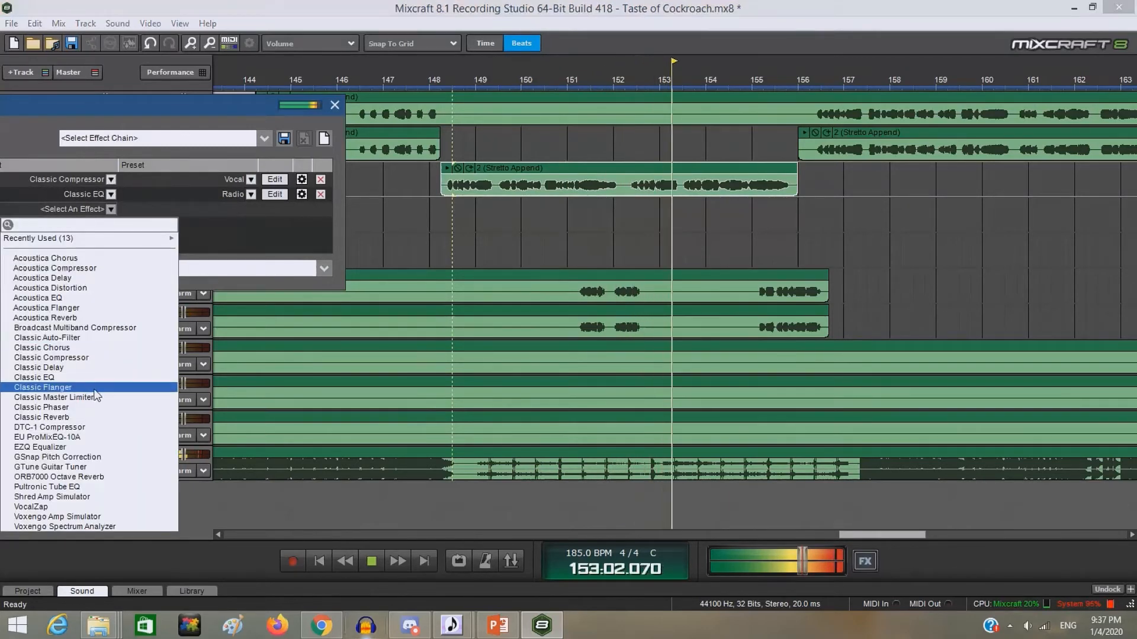
click(89, 417)
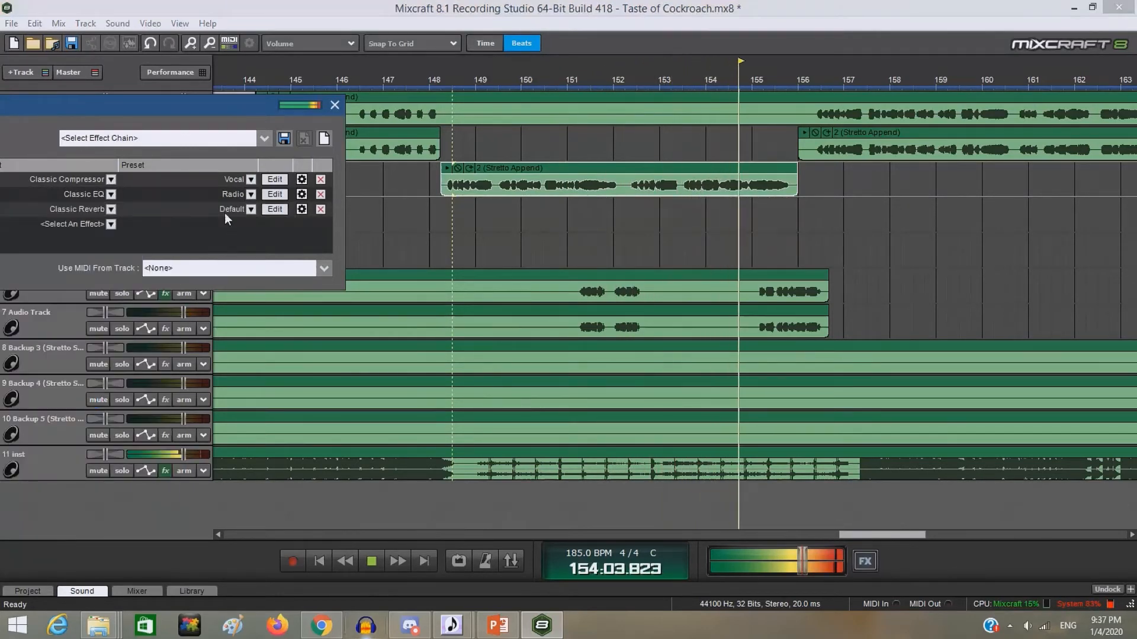
click(225, 211)
click(191, 268)
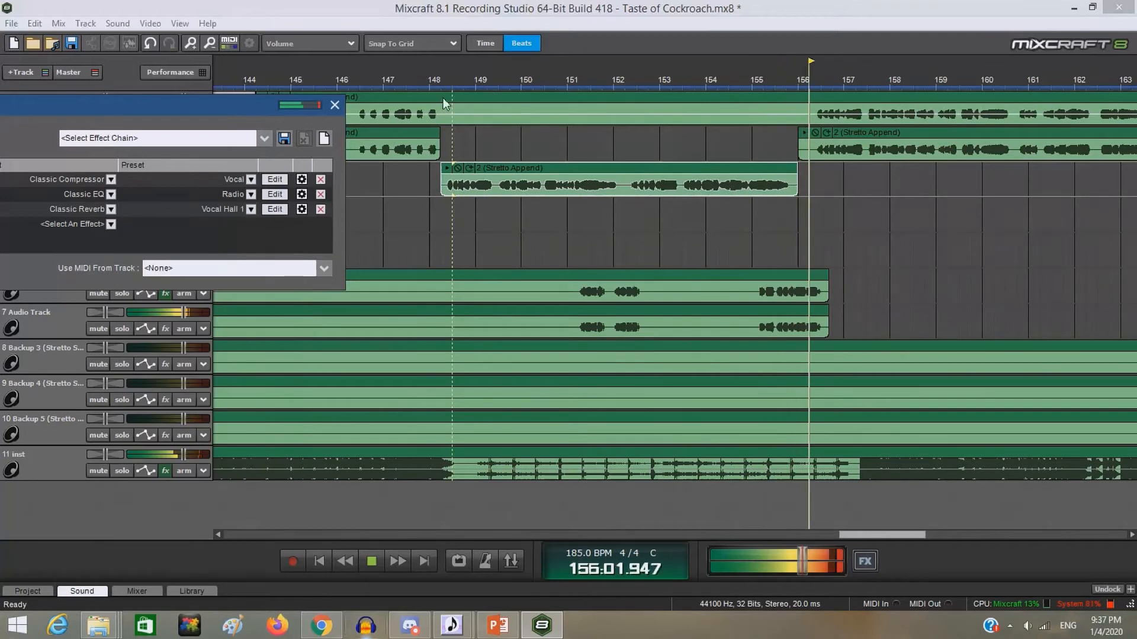
Replay the track 3 clip from its start and remove the Classic Compressor from its effects.
click(438, 79)
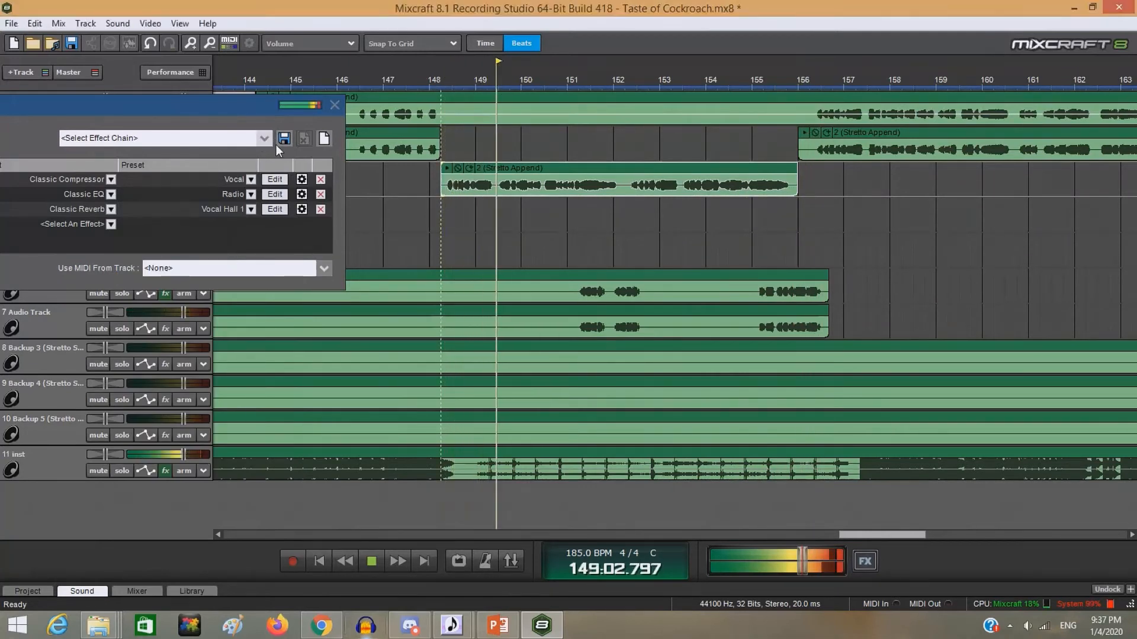
click(320, 179)
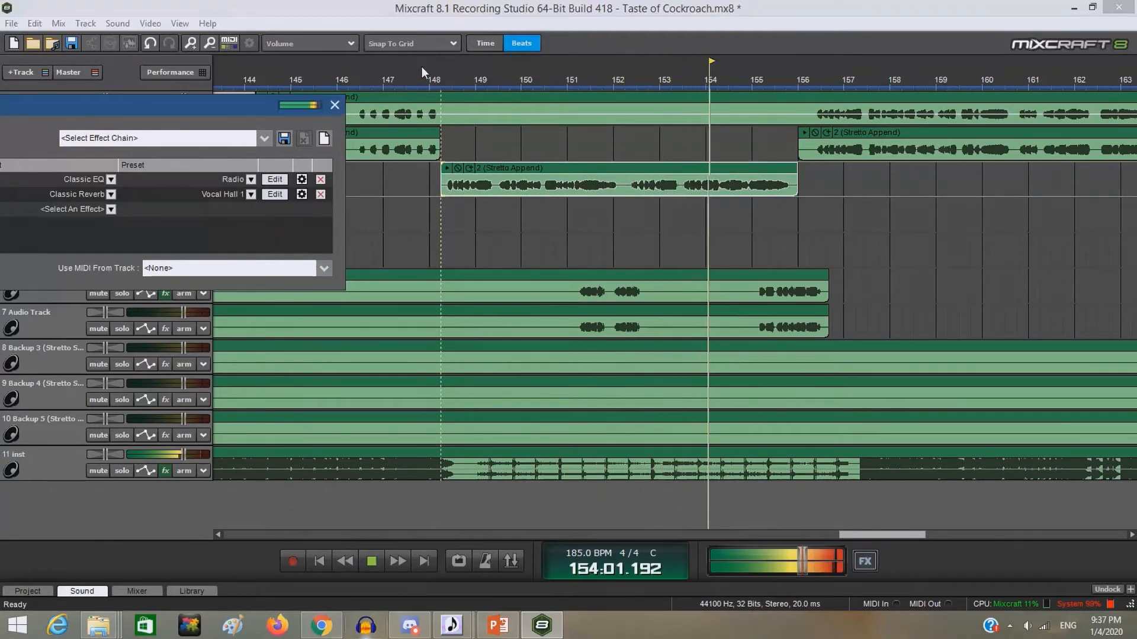
click(371, 561)
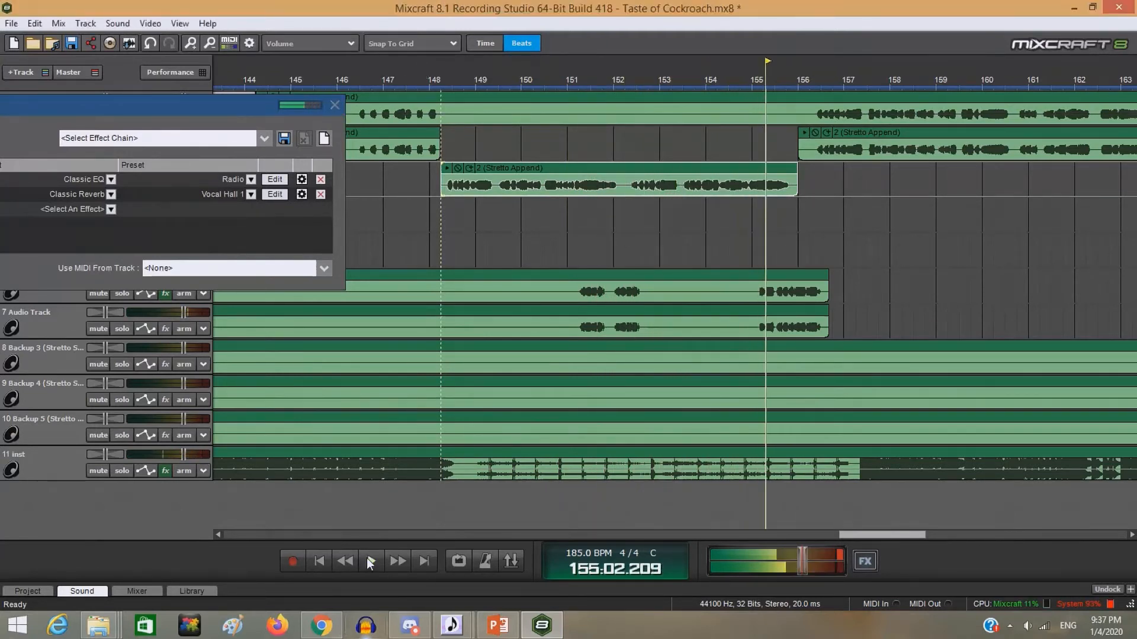
Replay the passage from 147:04 and from the start of the track 3 clip to check the transition and effects.
click(419, 75)
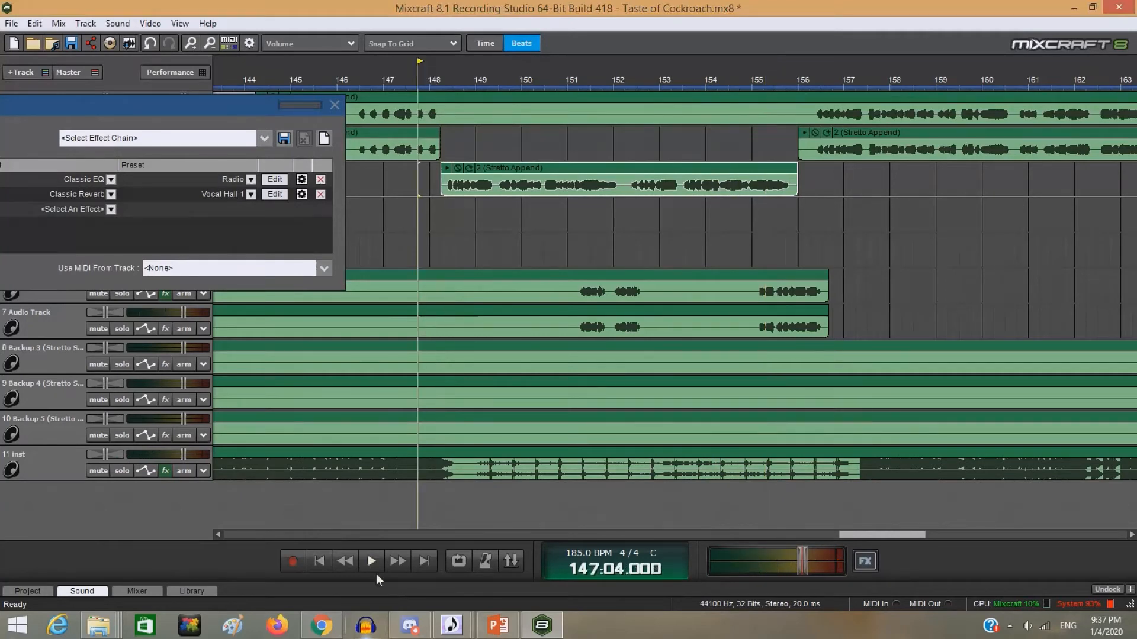
click(371, 562)
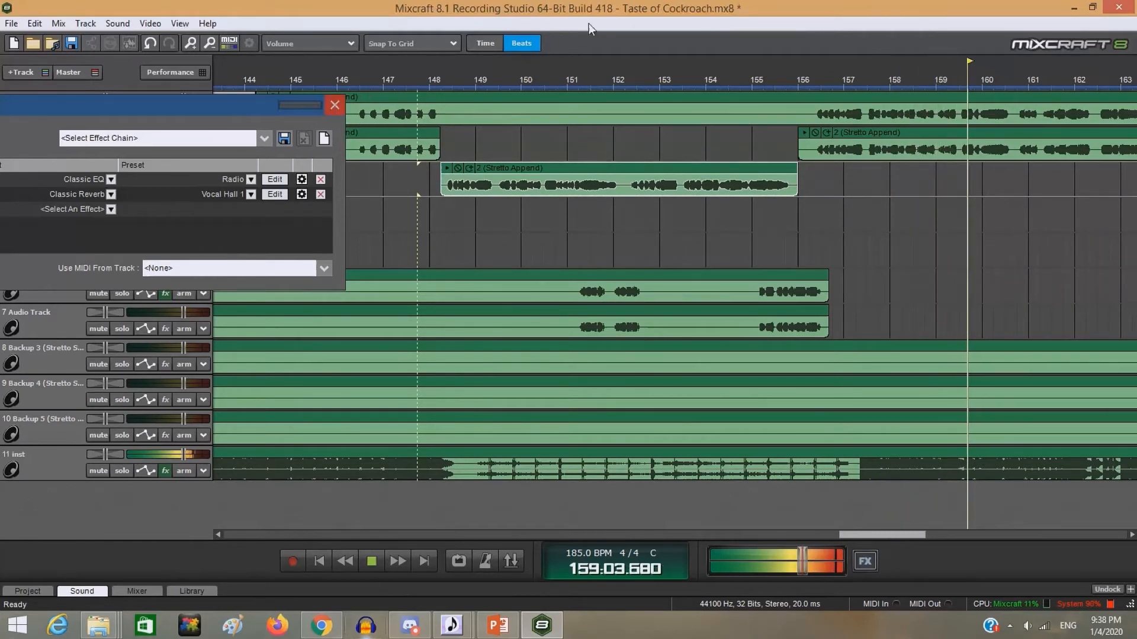
click(447, 71)
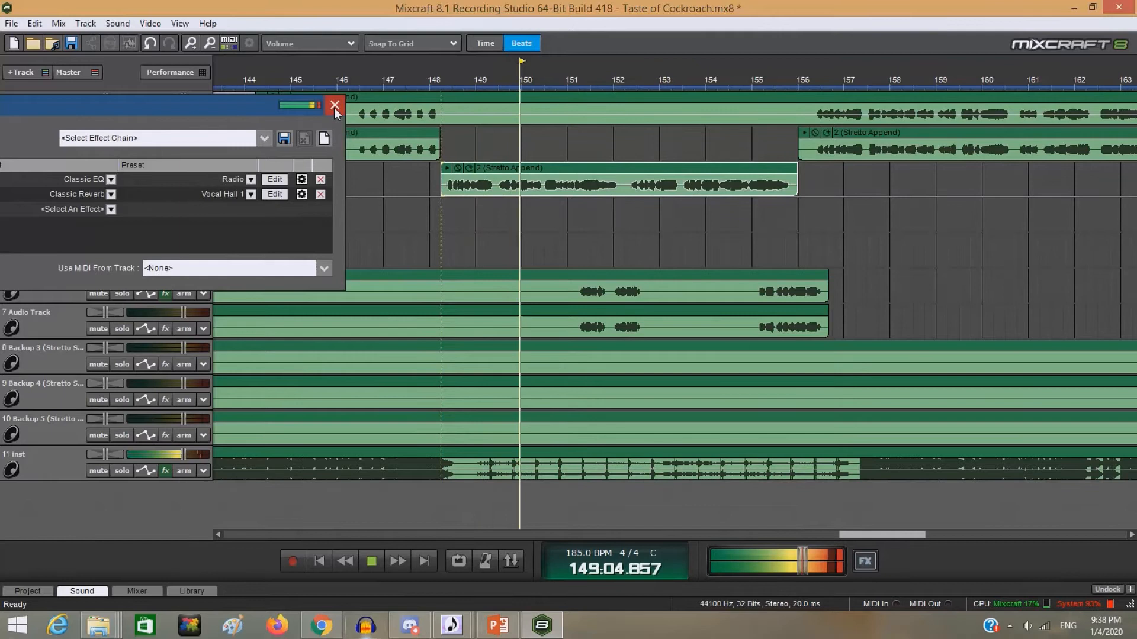
click(419, 70)
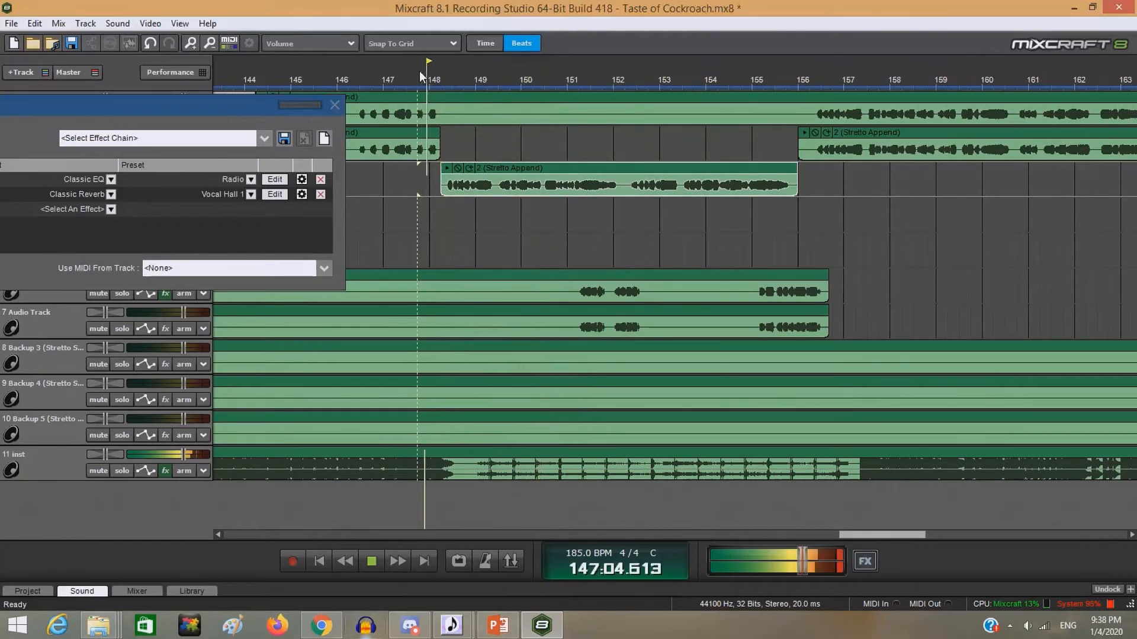
Close track 3's effect list and play from just after its clip through the end of the backup vocals.
click(805, 74)
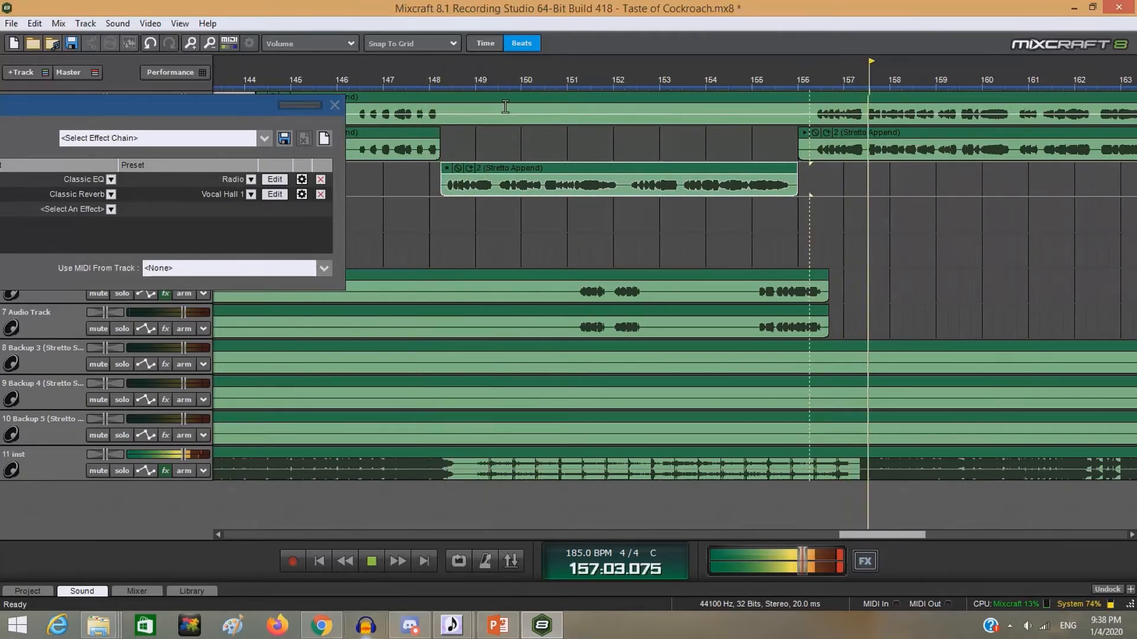
click(335, 105)
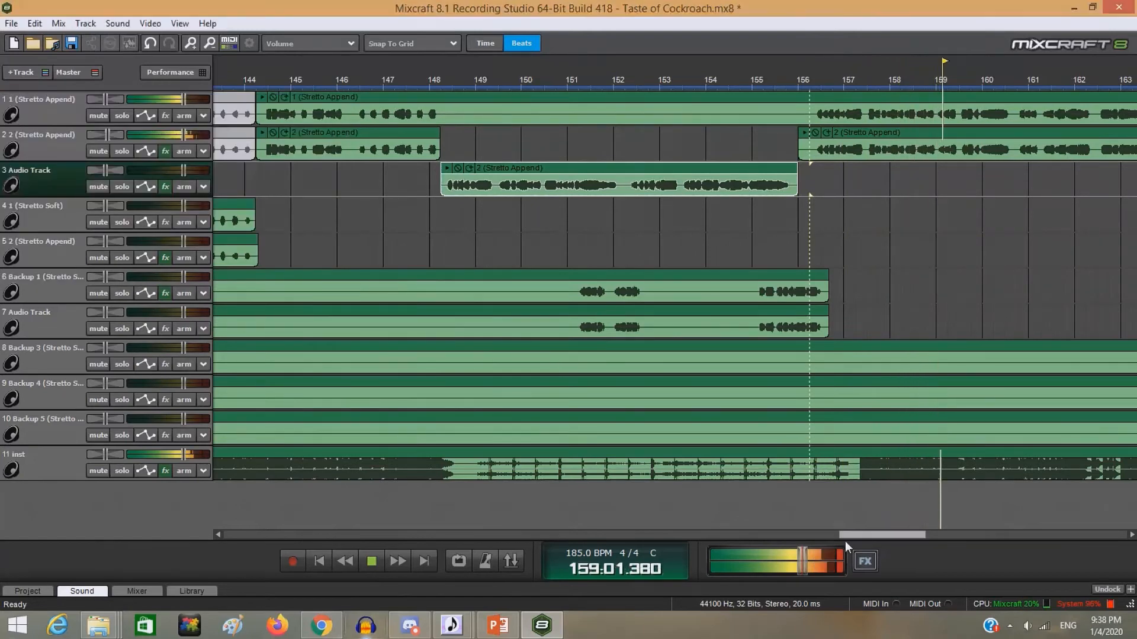
drag(854, 533, 896, 529)
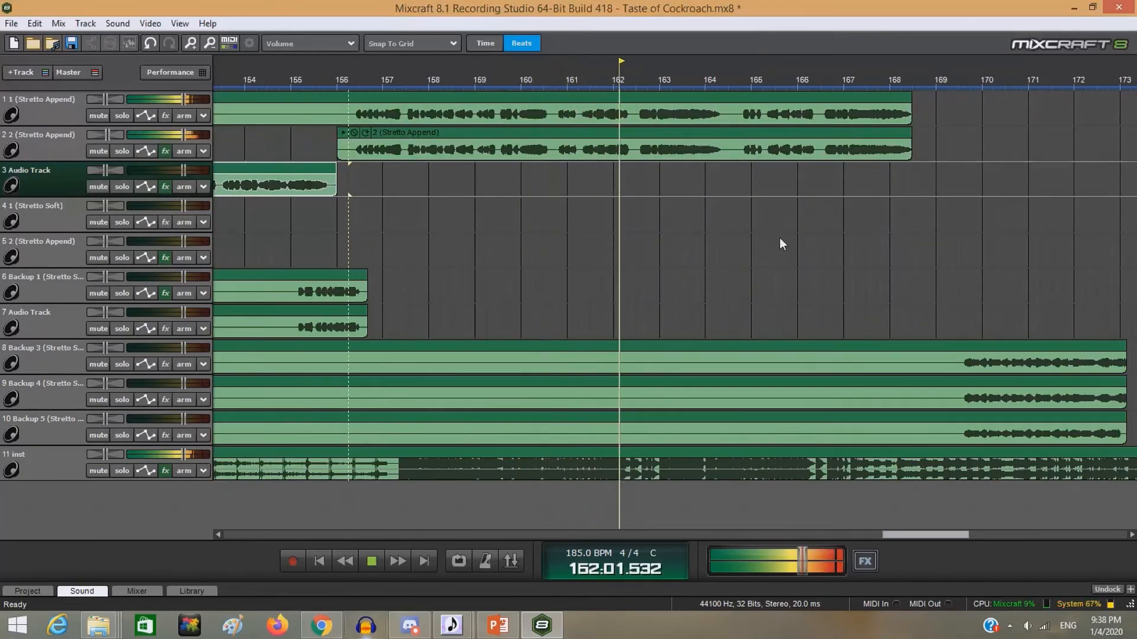
drag(911, 533, 941, 517)
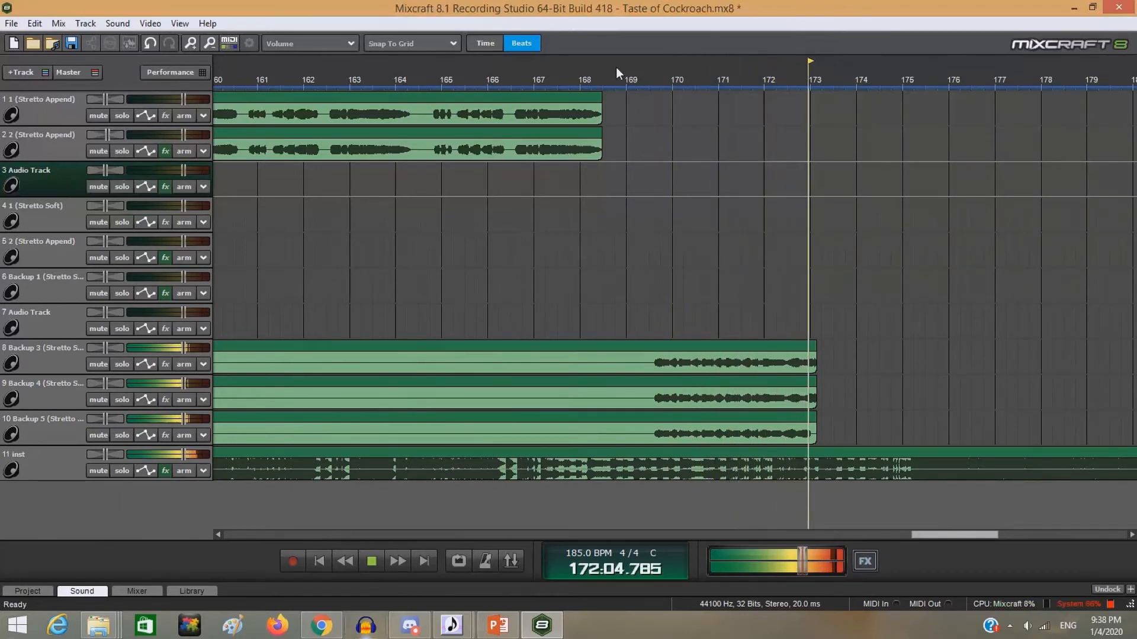
click(372, 561)
Add a Classic Chorus with the Rock Singer preset after the Classic Compressor on track 2.
drag(946, 531, 194, 438)
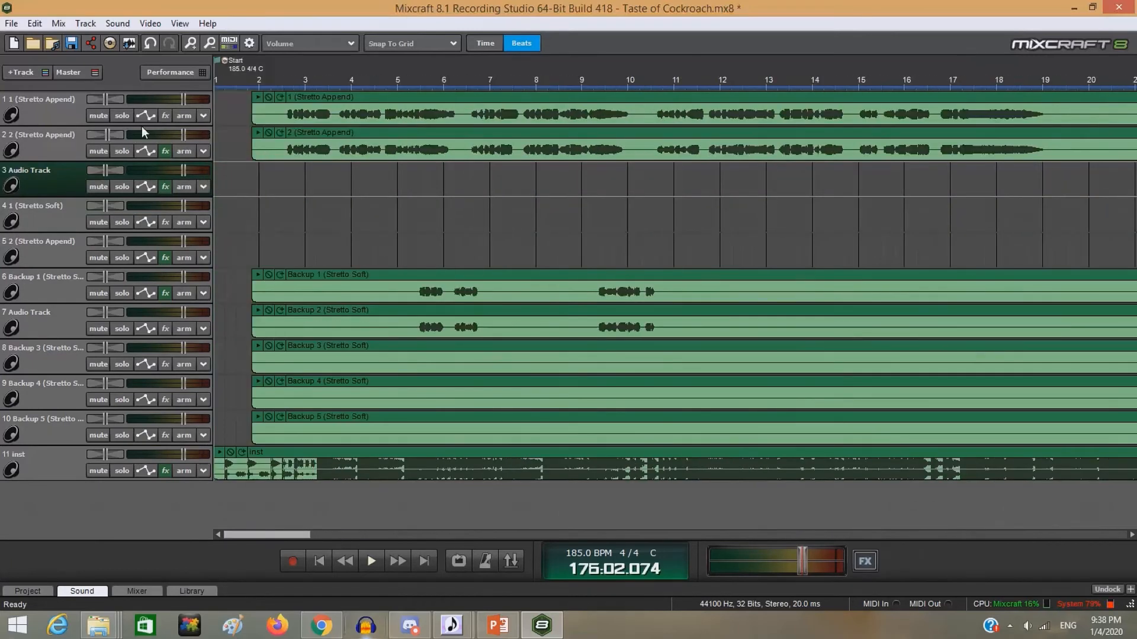
click(165, 151)
click(363, 190)
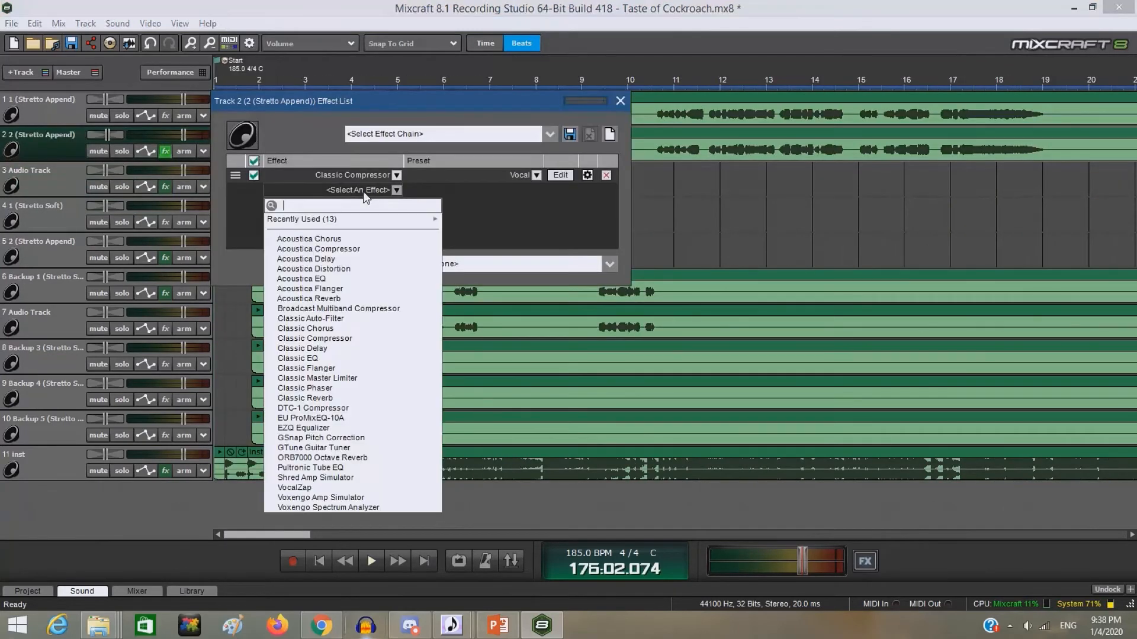
click(360, 328)
click(501, 187)
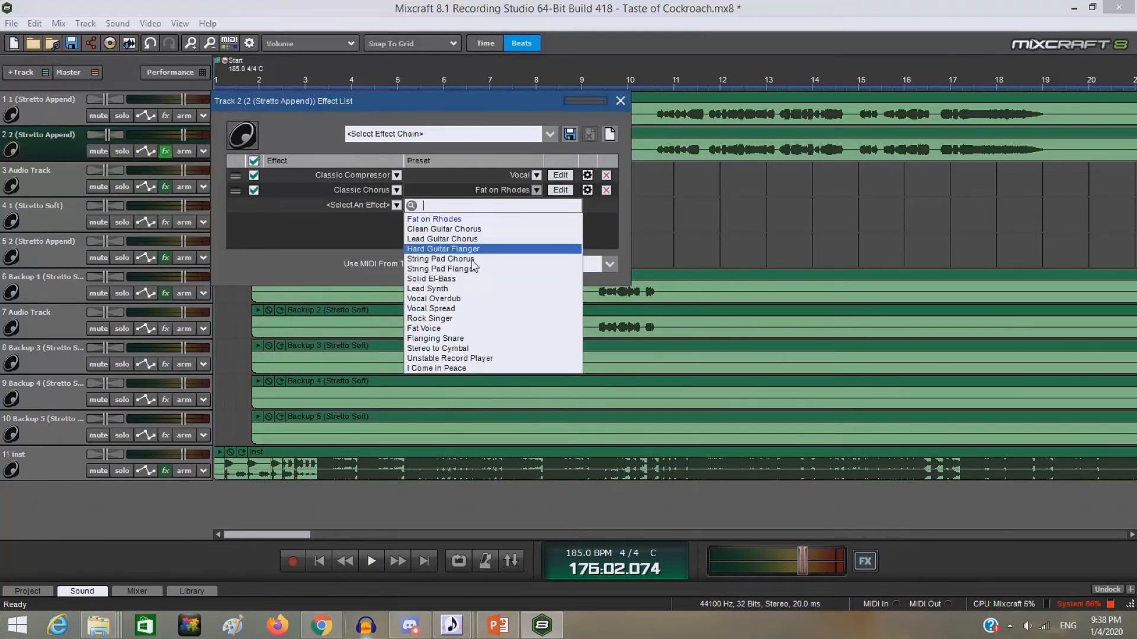
click(449, 322)
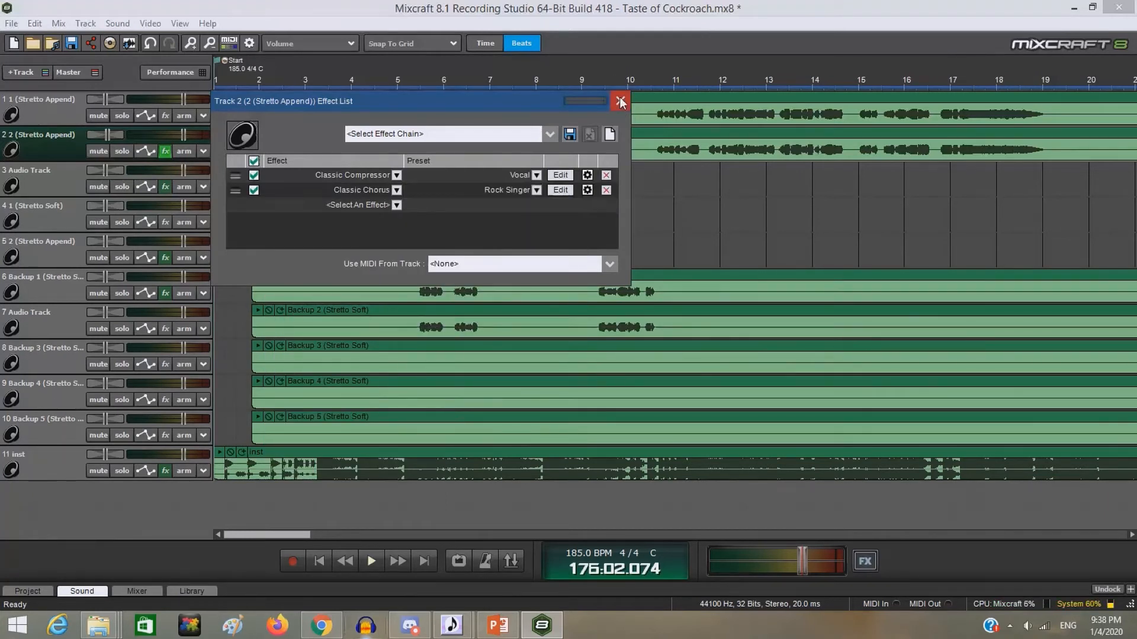
click(620, 101)
Play the mix from 02:03 and again from bar 25 to check the chorus on track 2.
click(285, 76)
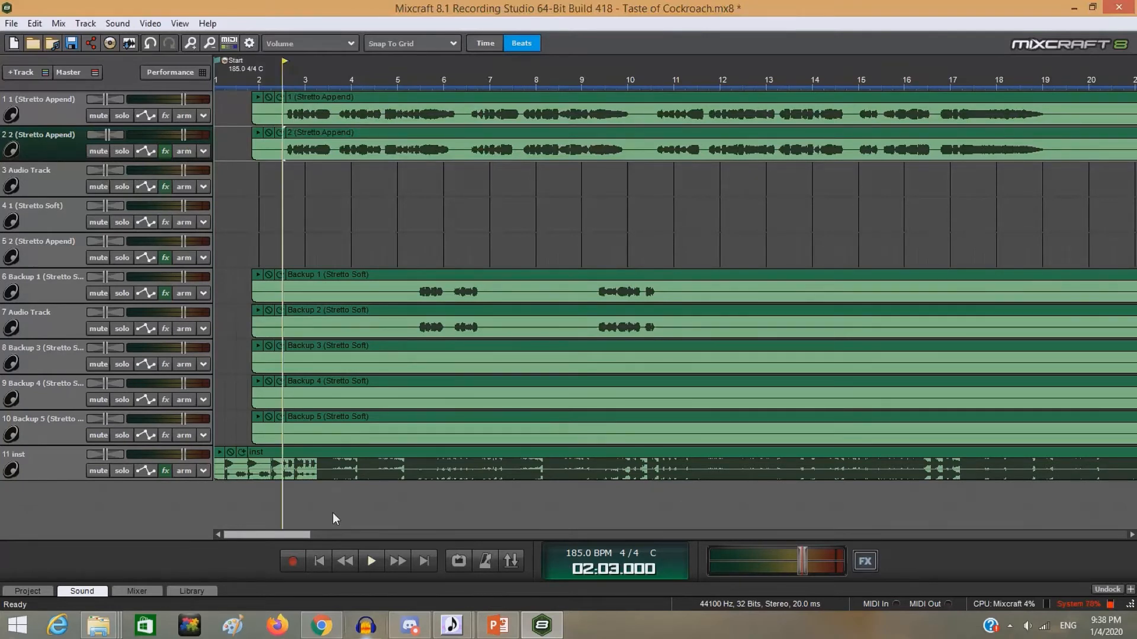
click(365, 564)
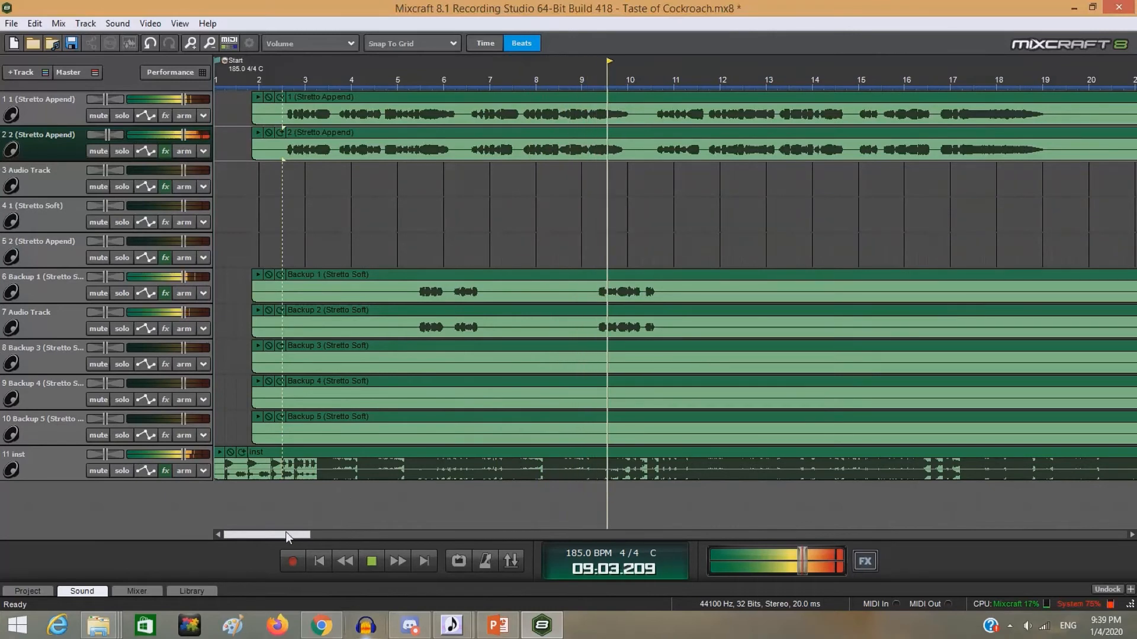
drag(293, 534, 326, 532)
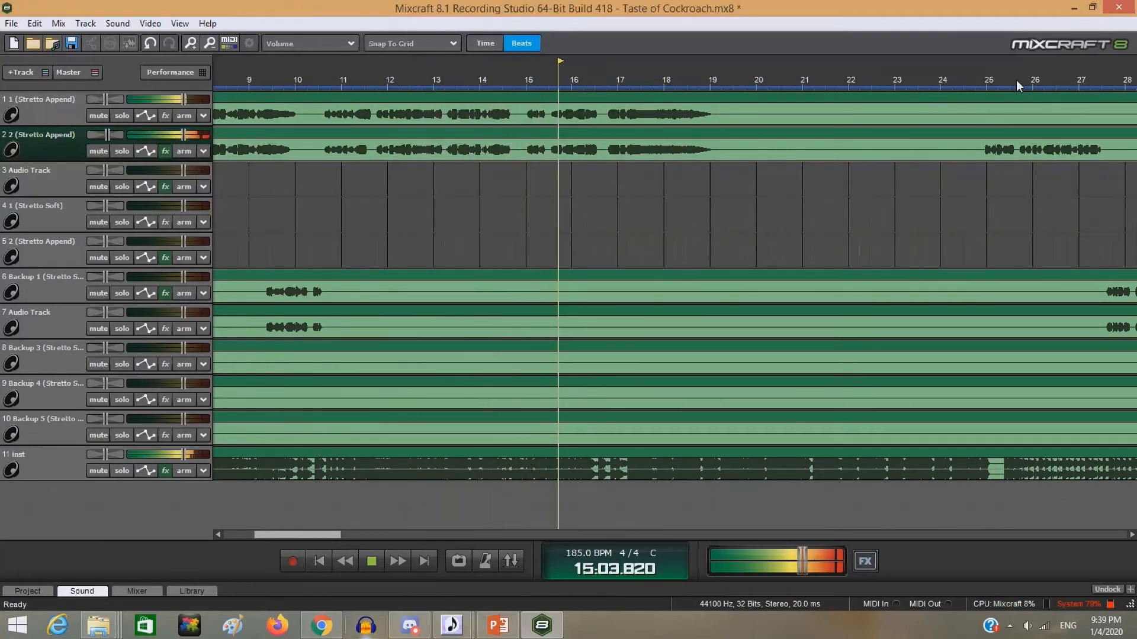
click(981, 72)
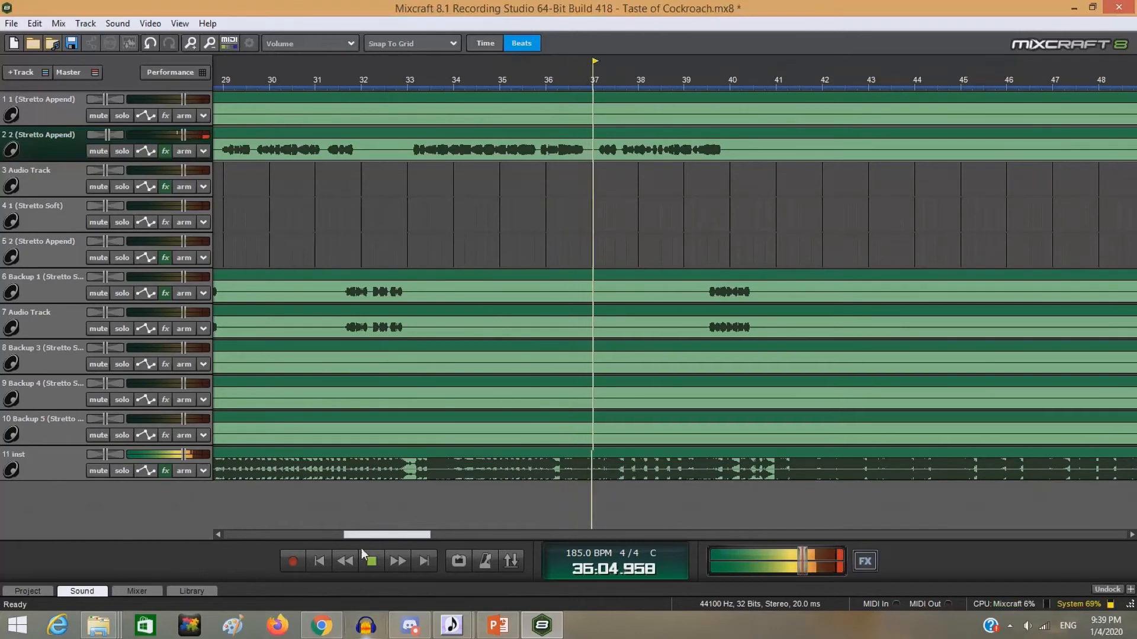
click(371, 561)
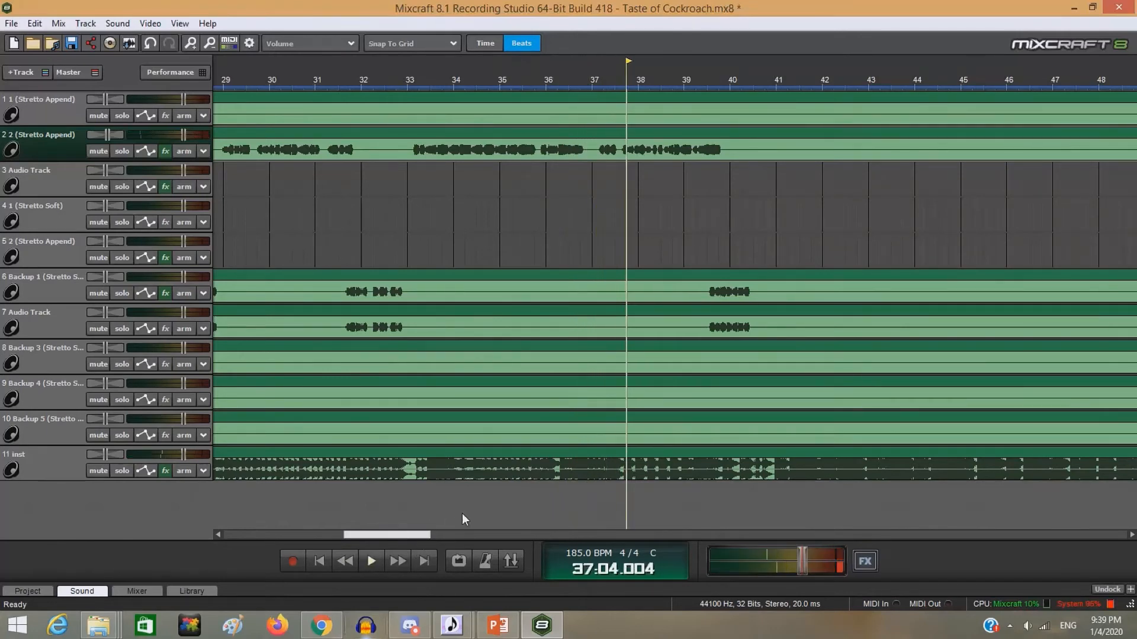
Review track 2's effects and play from 155:02 and bar 154 to check the return from the radio section.
scroll(607, 467, right, 15)
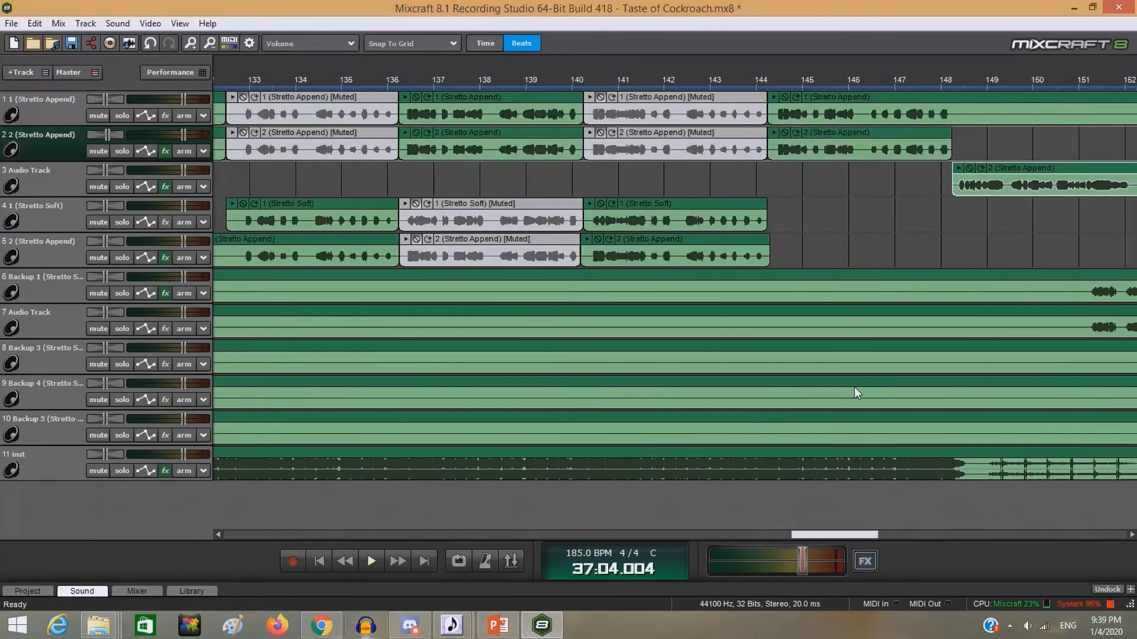
scroll(871, 388, right, 5)
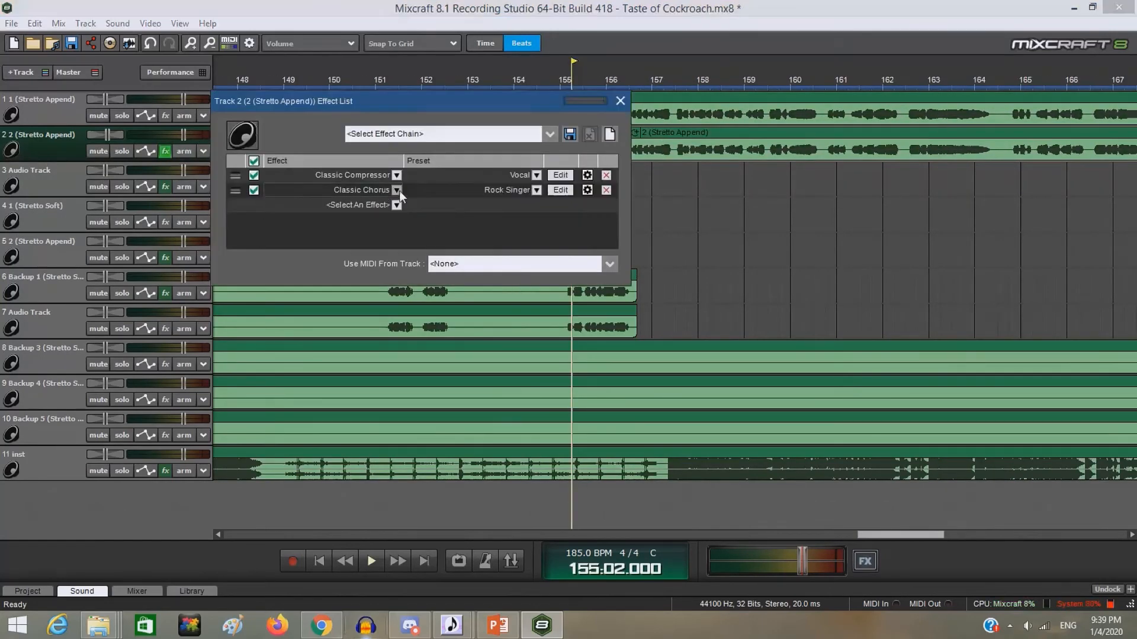
click(620, 101)
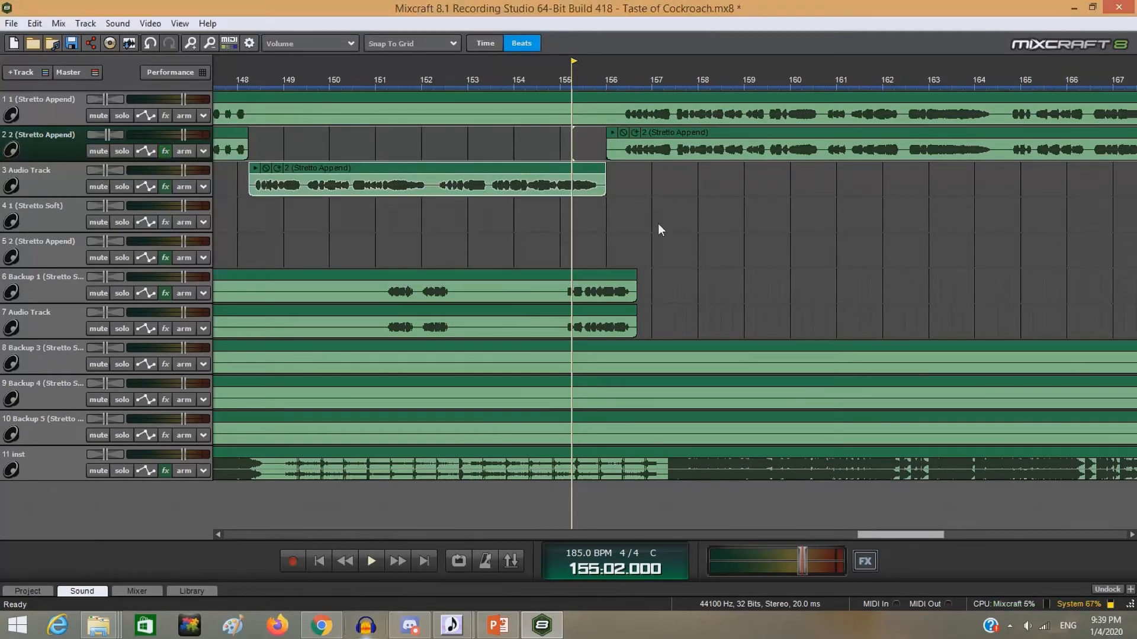
click(371, 560)
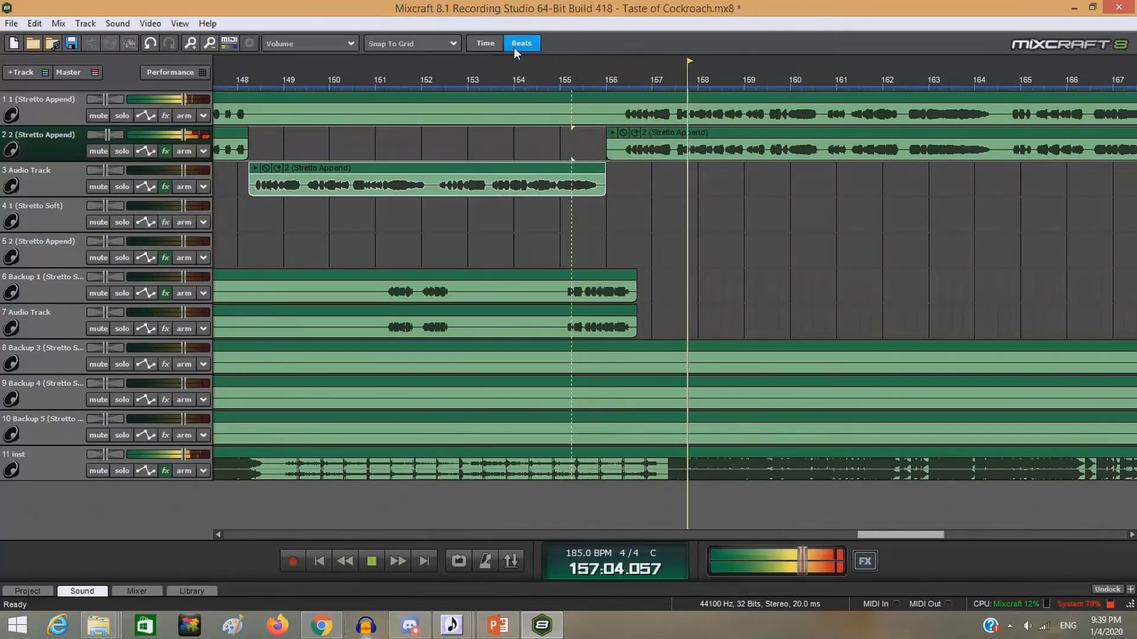
click(512, 74)
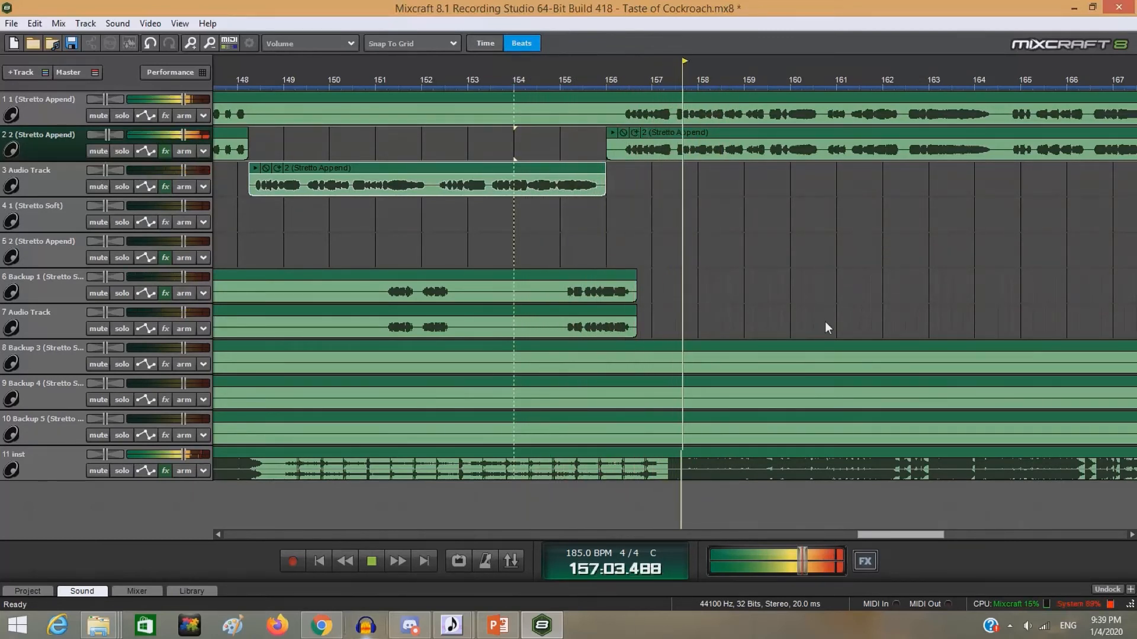
drag(883, 534, 903, 530)
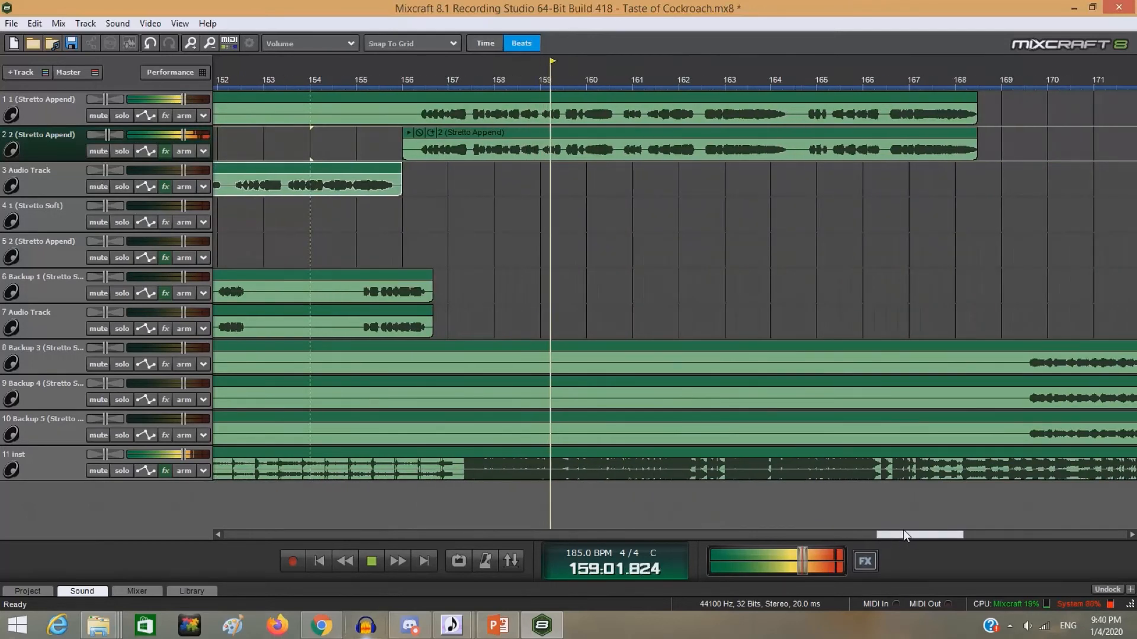
click(373, 562)
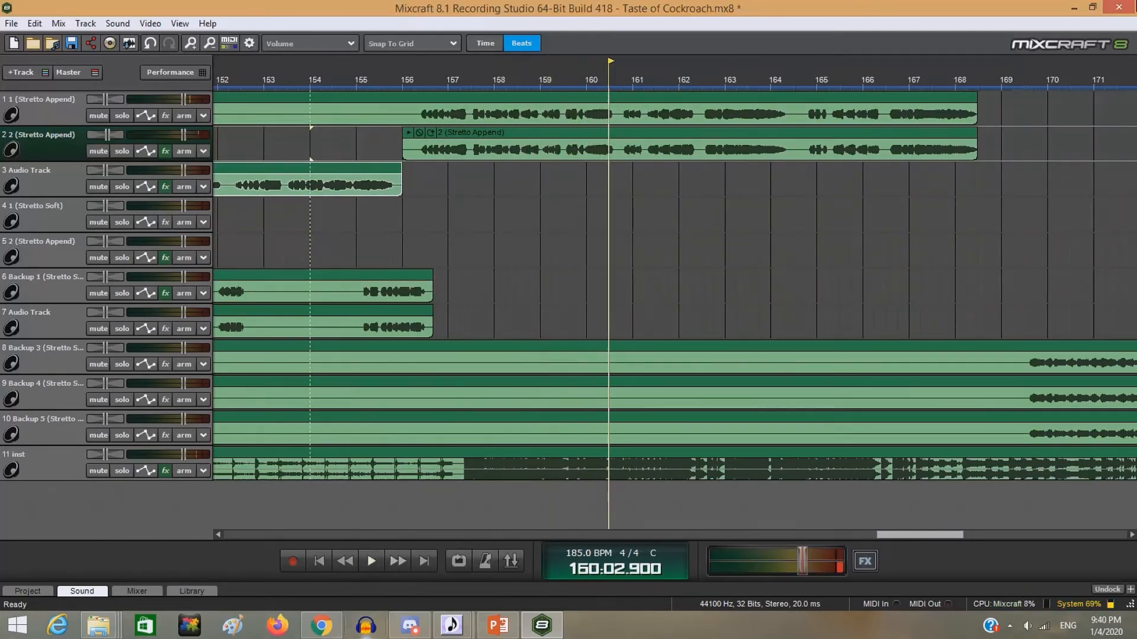
Save the Taste of Cockroach project.
click(9, 24)
click(59, 76)
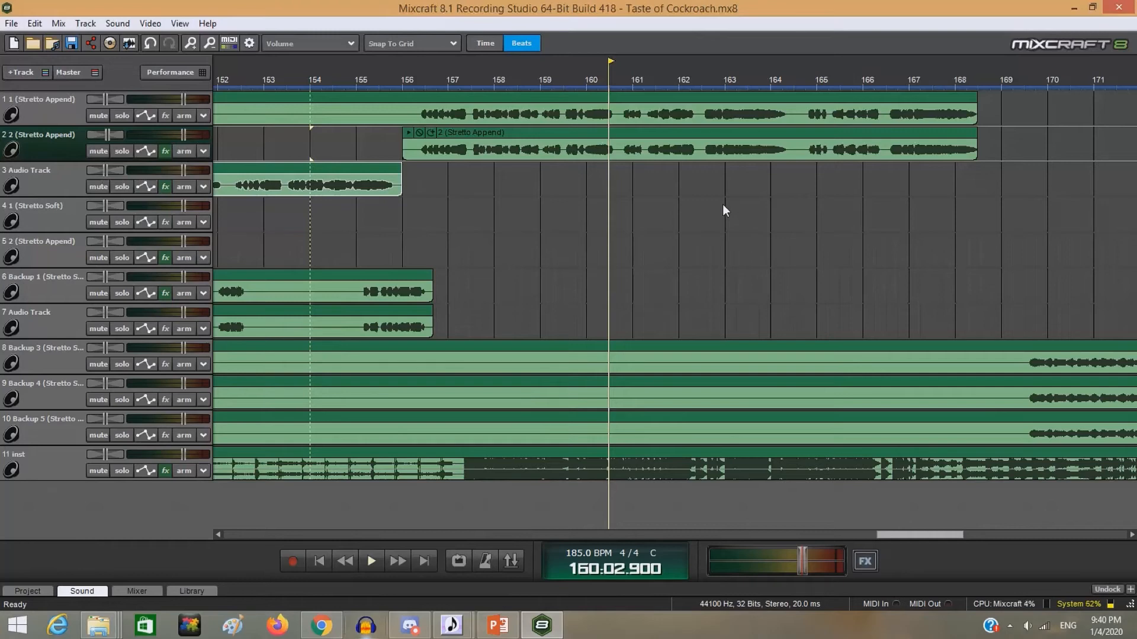
mouse_move(646, 16)
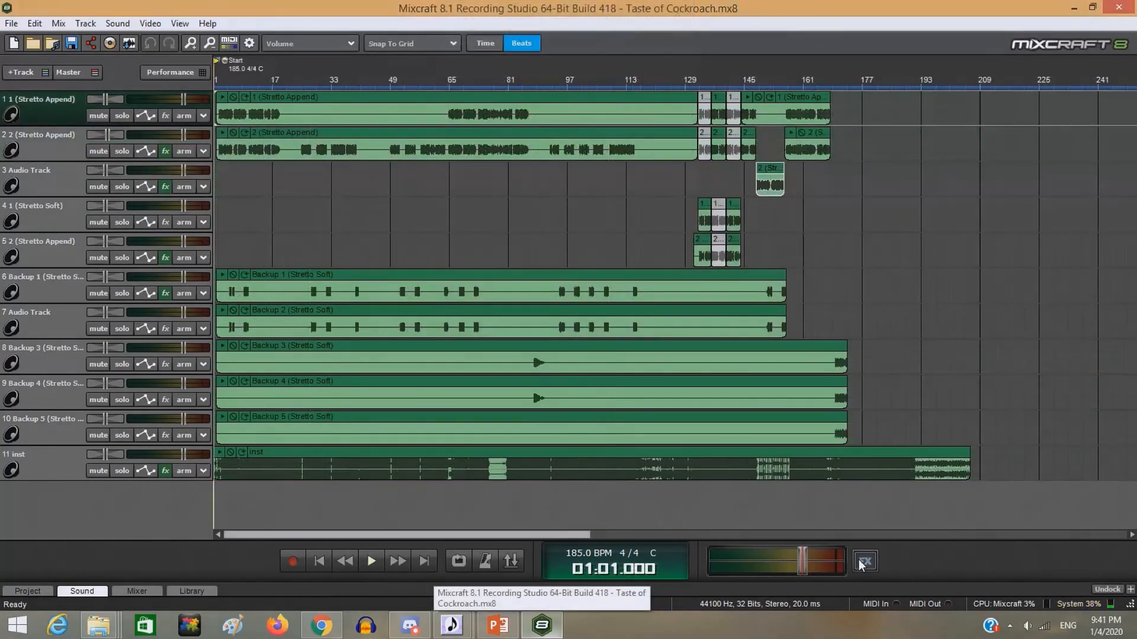
Add a Classic Master Limiter with the Master CD preset to the master track.
click(865, 561)
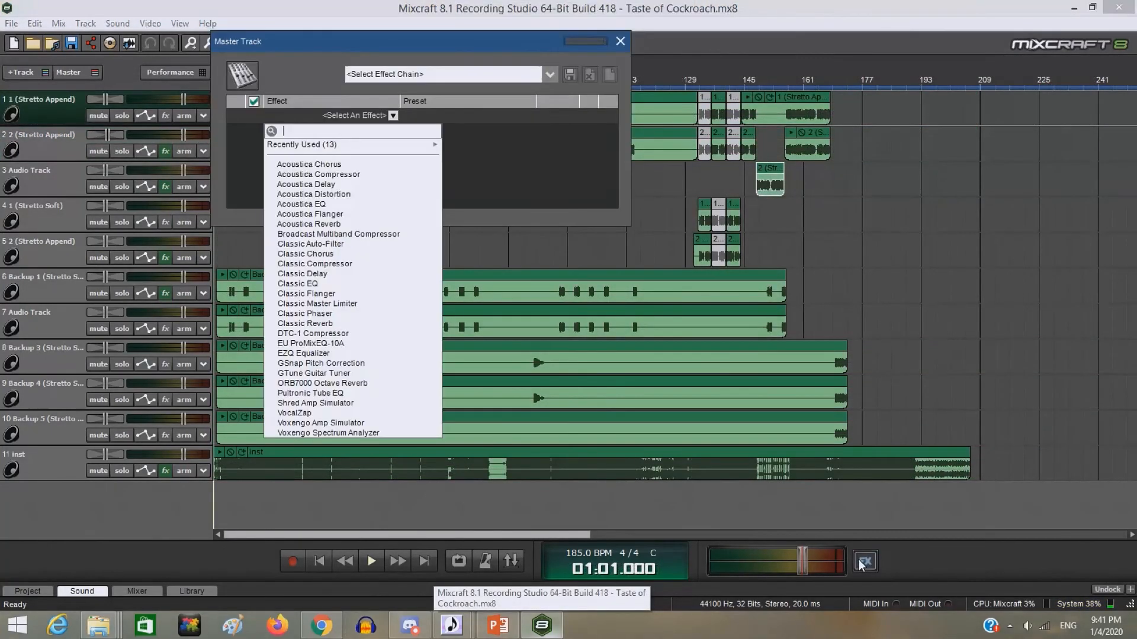
click(385, 305)
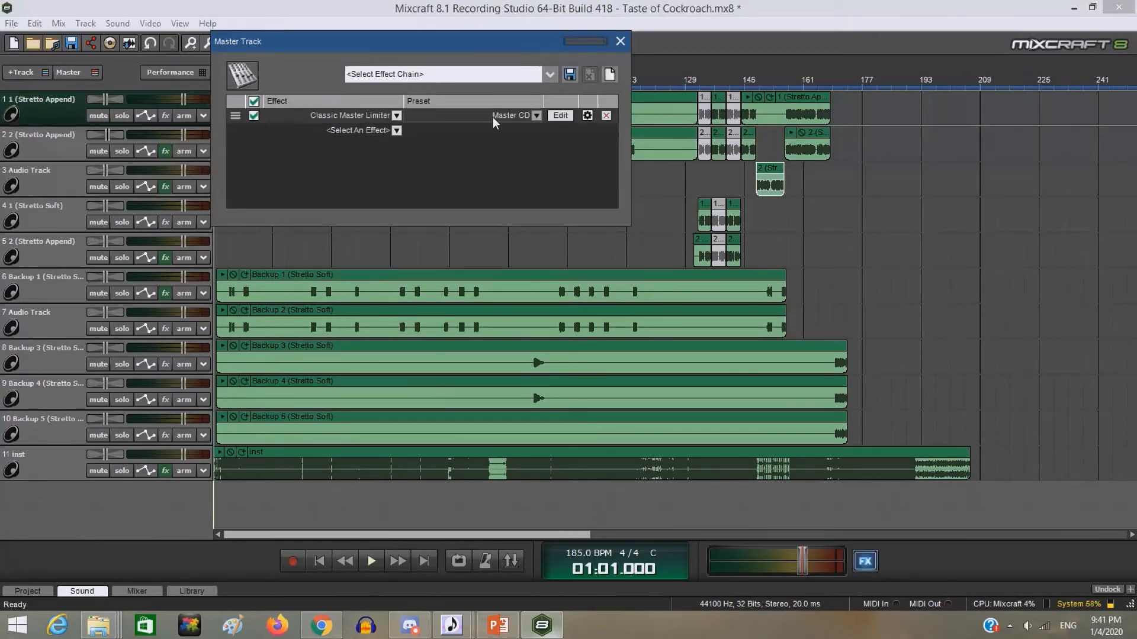
click(493, 116)
click(492, 115)
click(619, 41)
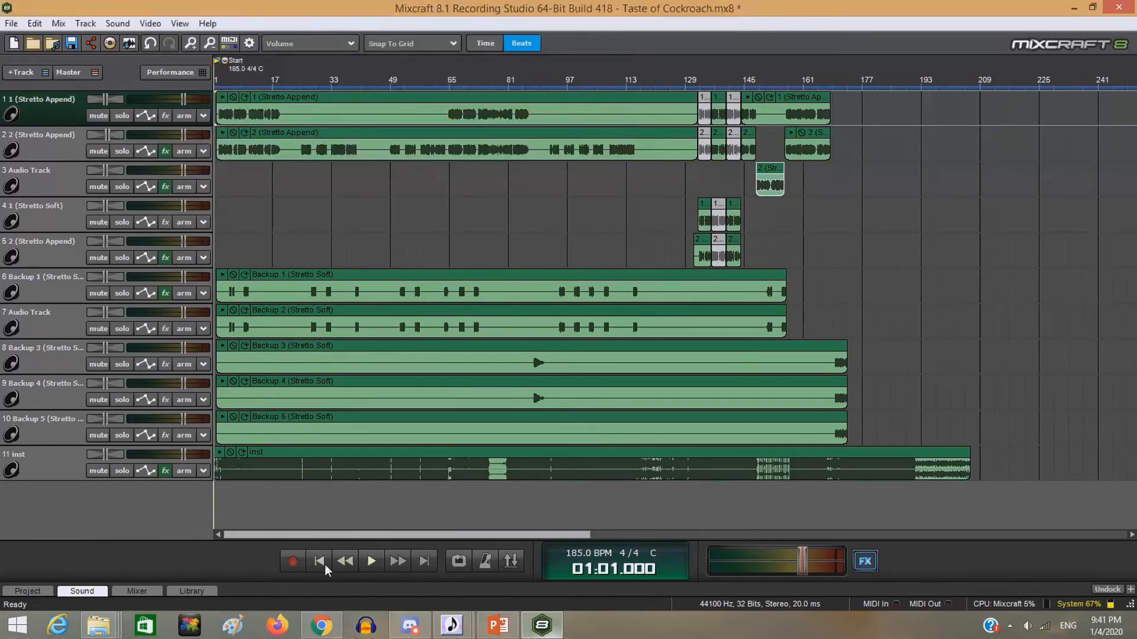
Play the opening bars to check the master limiter and save the project.
click(370, 564)
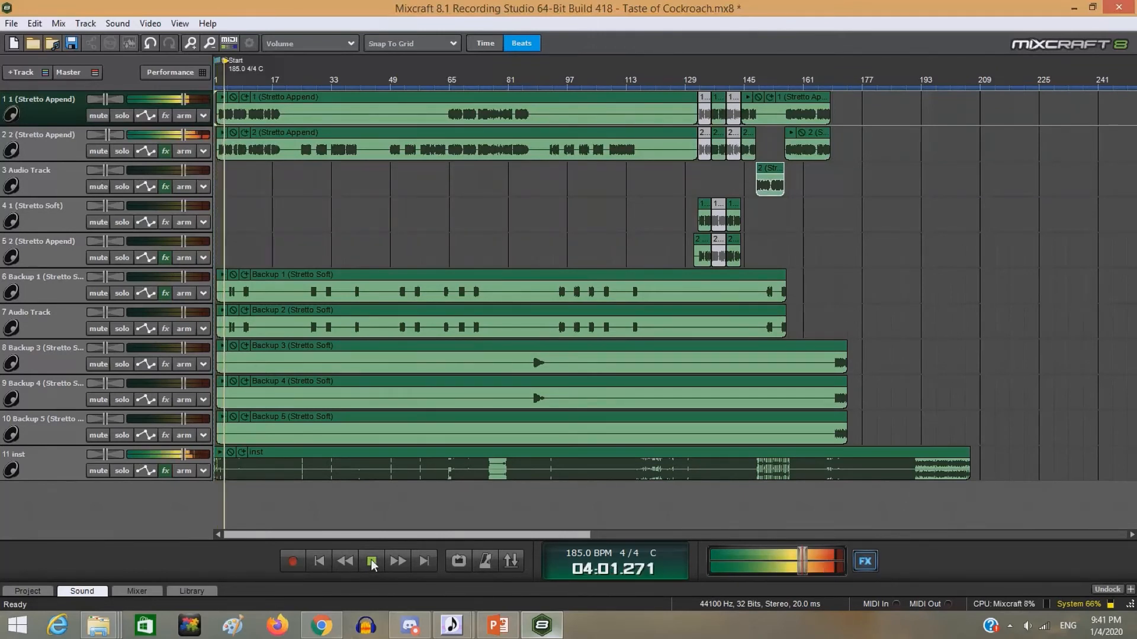
click(372, 561)
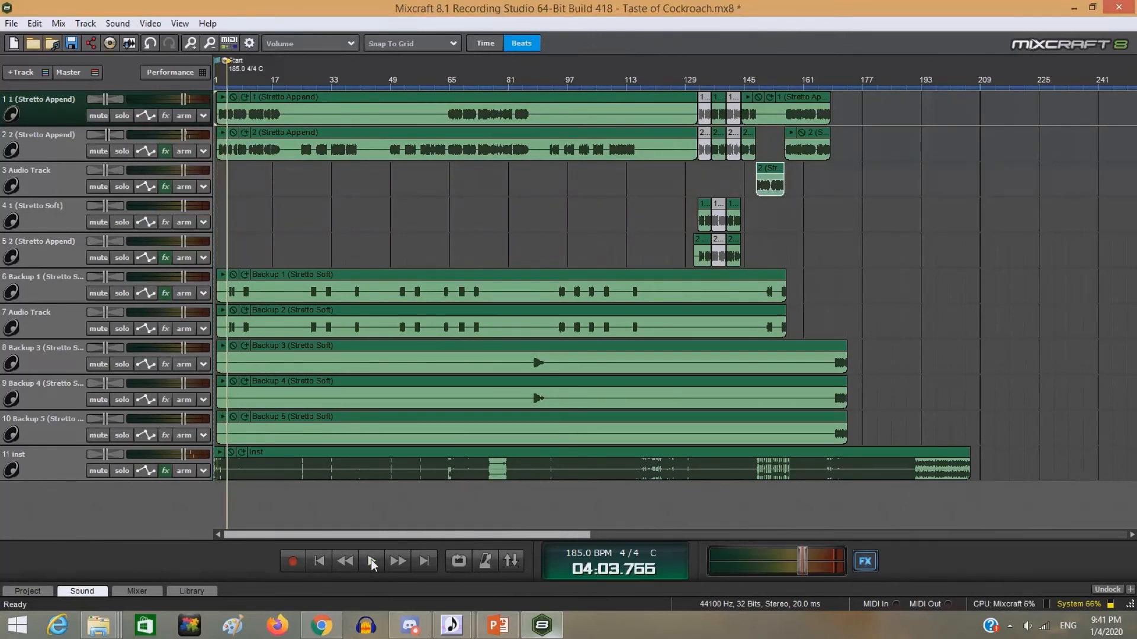
click(12, 24)
click(24, 75)
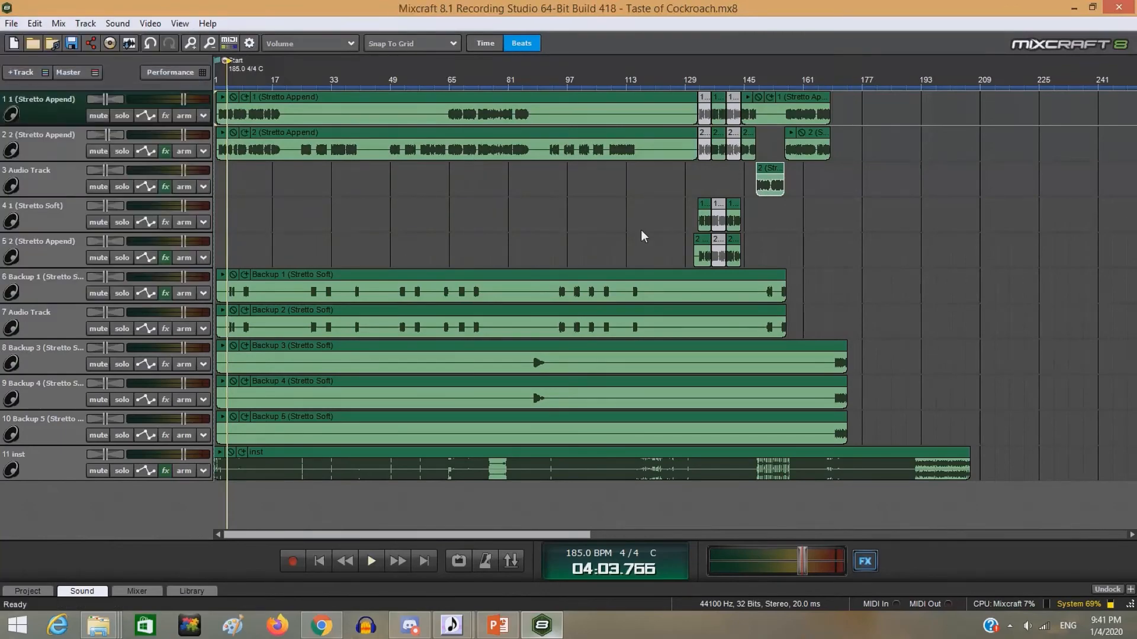
mouse_move(509, 5)
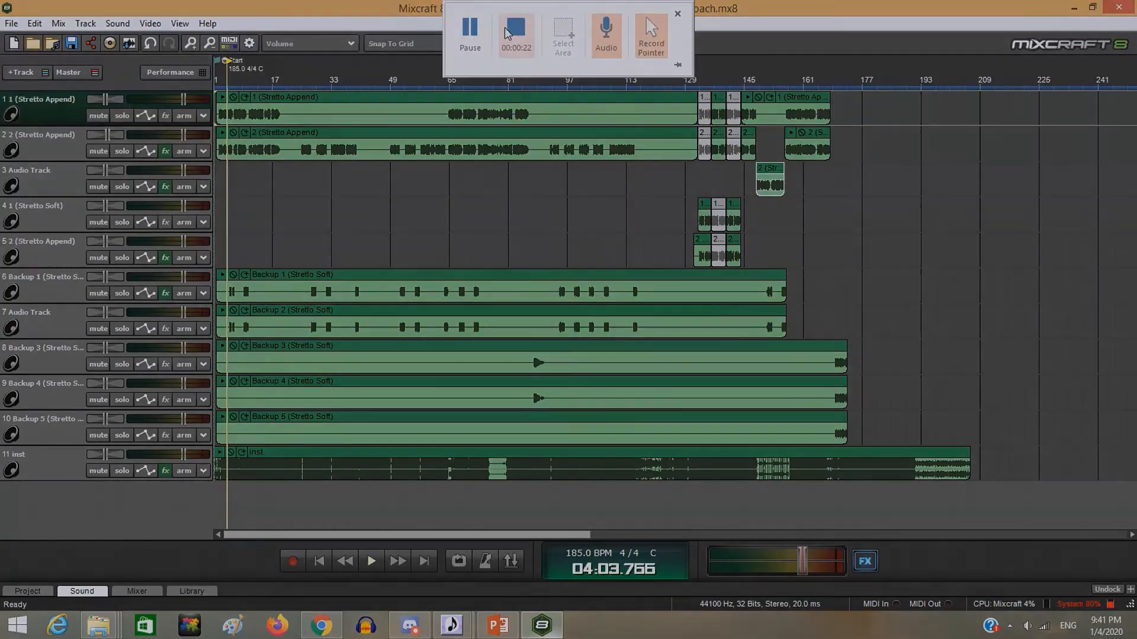
click(514, 29)
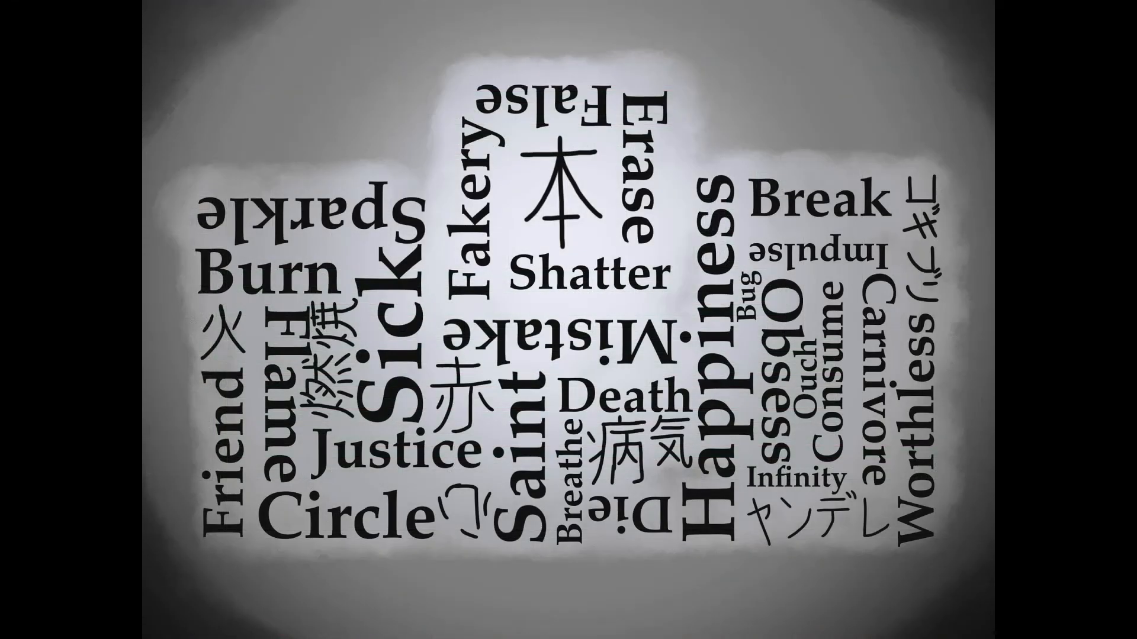